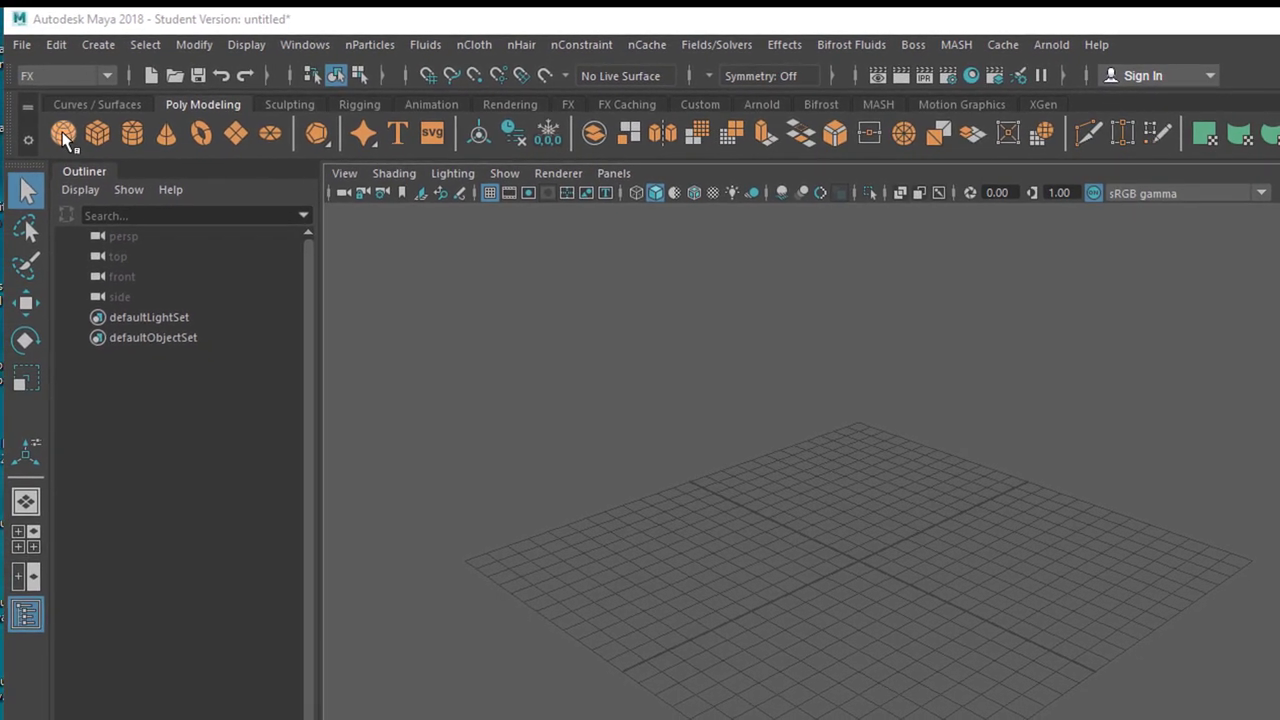
- Add a polygon sphere and raise it above the grid
left_click(23, 138)
key("w")
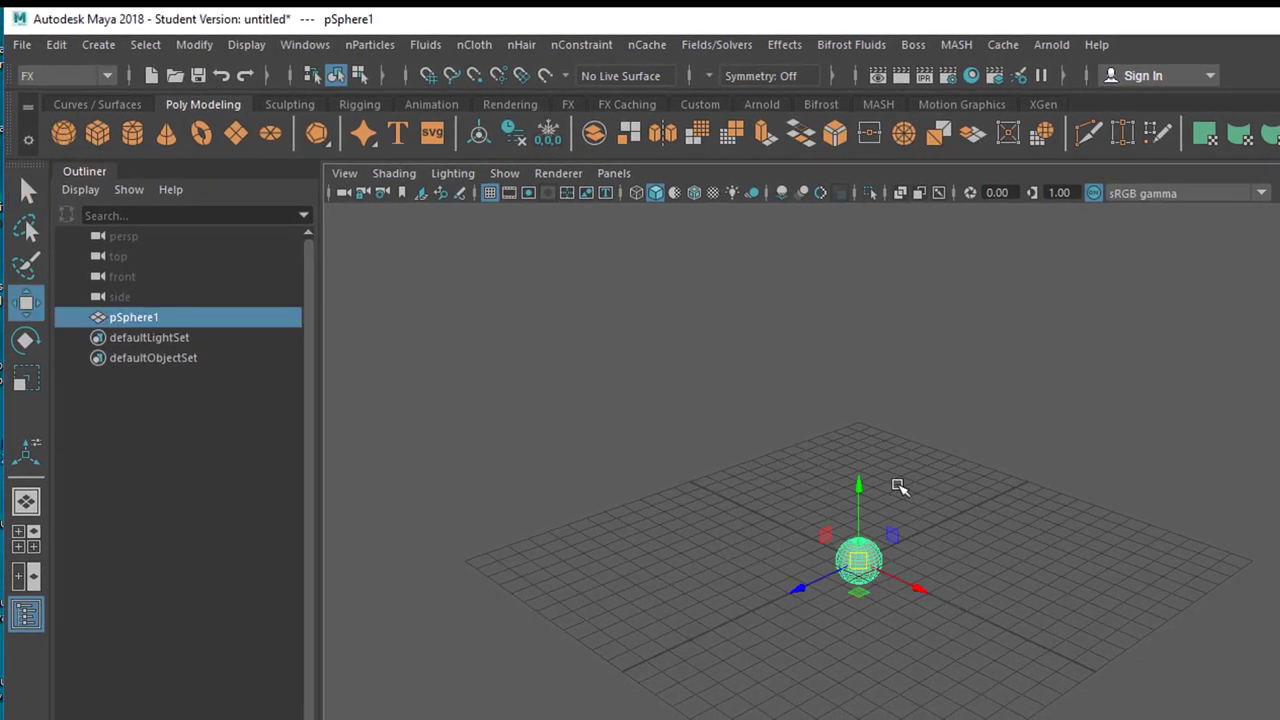
left_click_drag(865, 468, 868, 302)
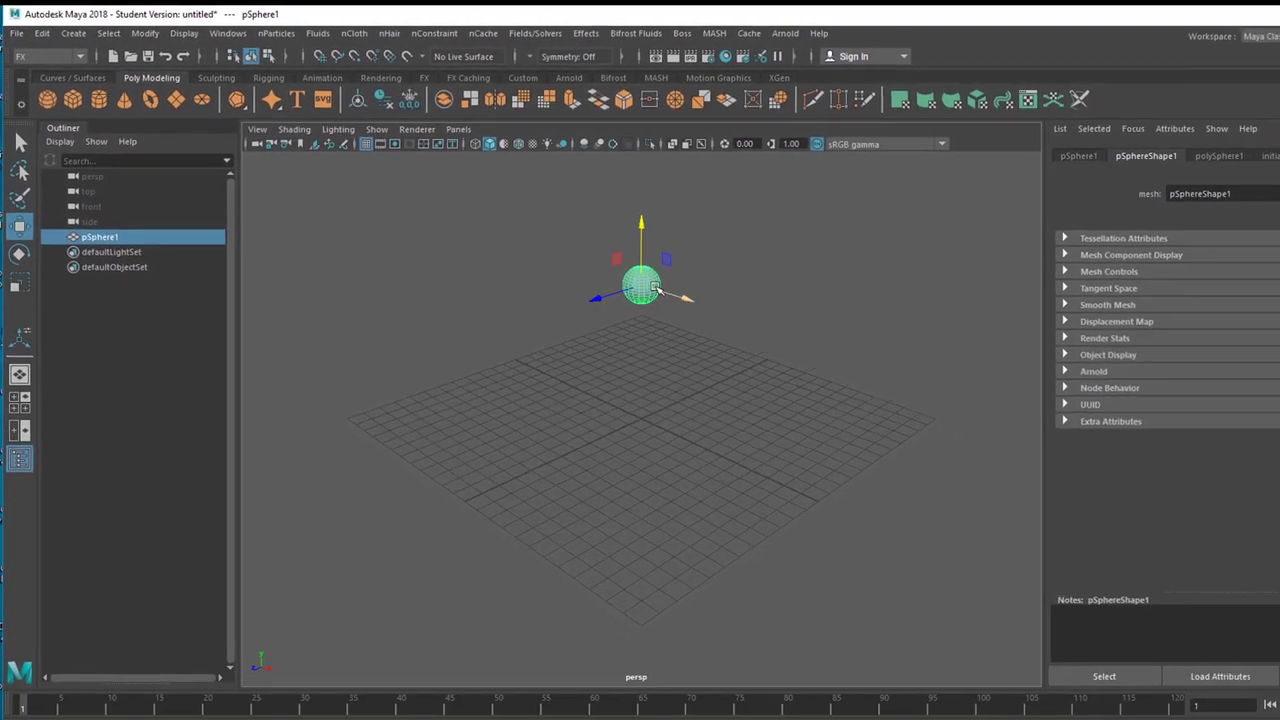
- Give the sphere a new aiStandardSurface material using the red Balloon preset
right_click(671, 297)
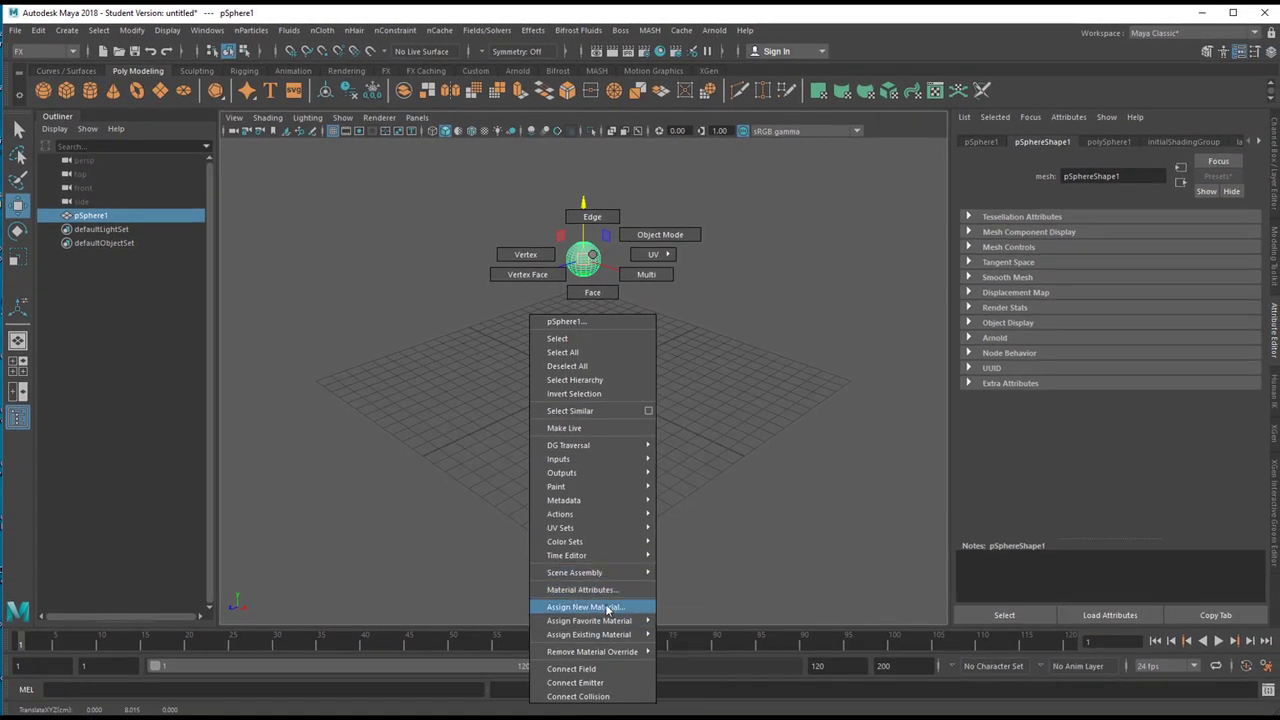
left_click(607, 607)
left_click(418, 355)
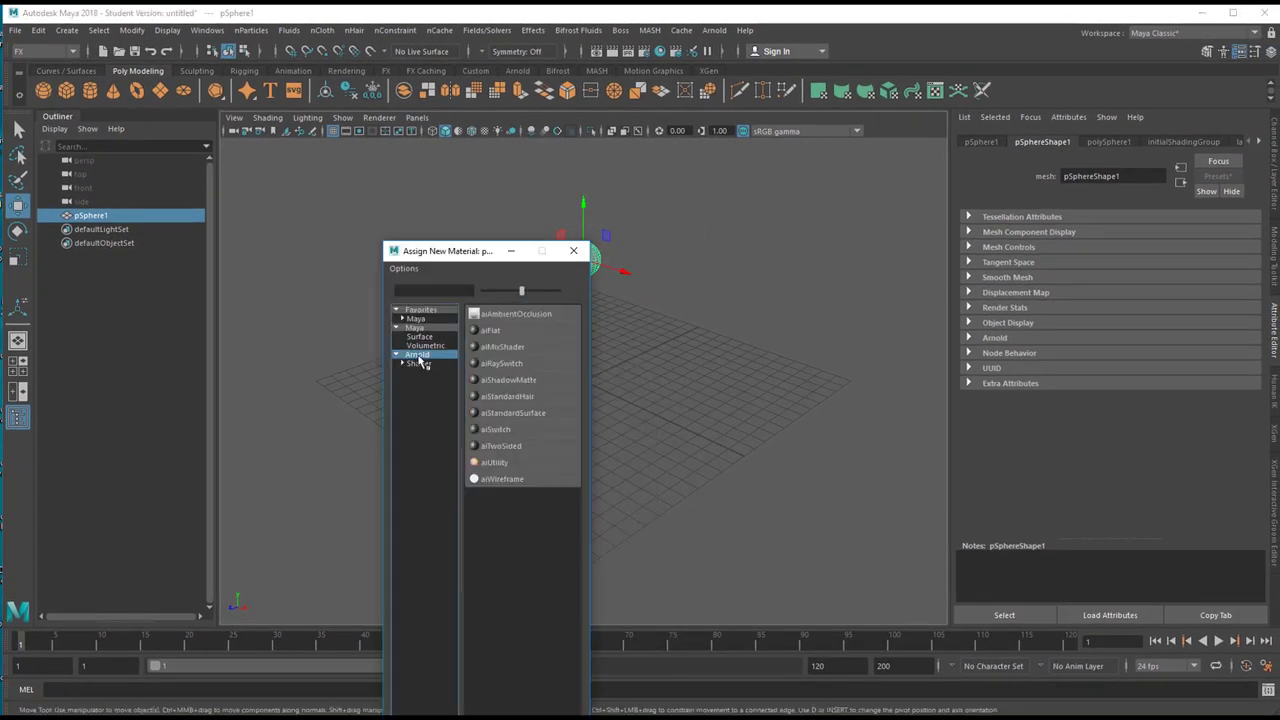
left_click(539, 416)
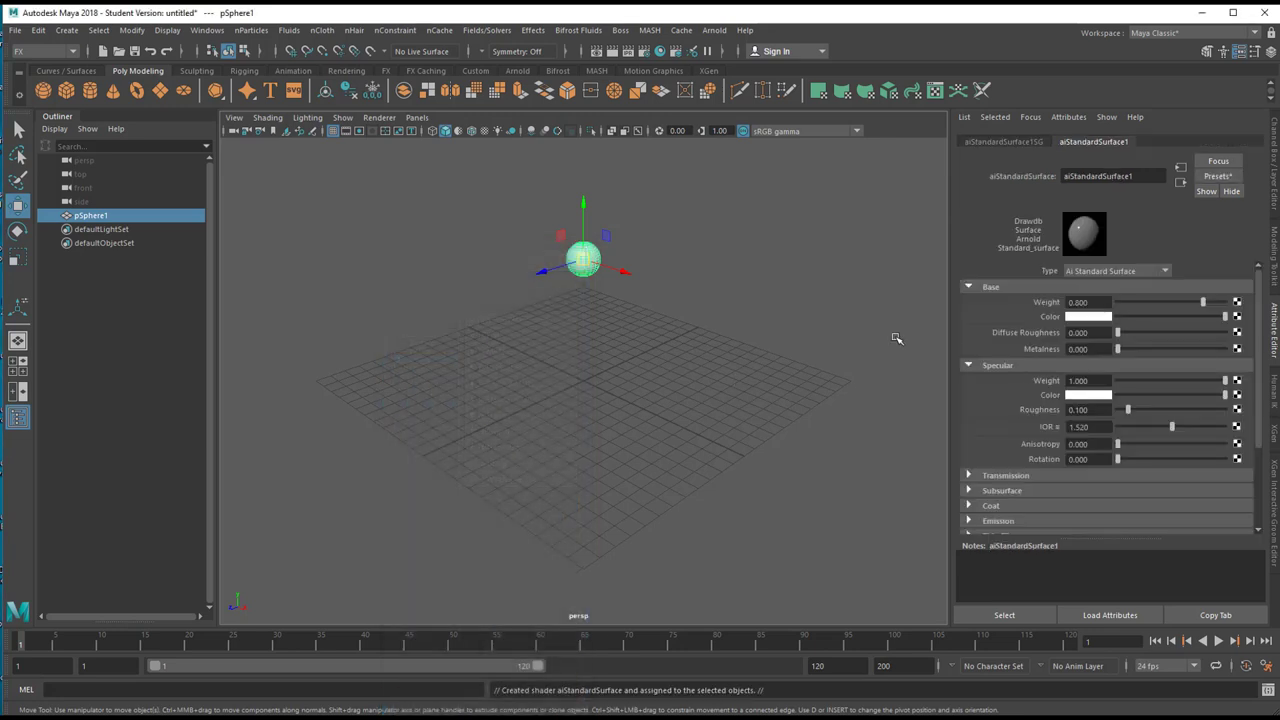
left_click(1218, 176)
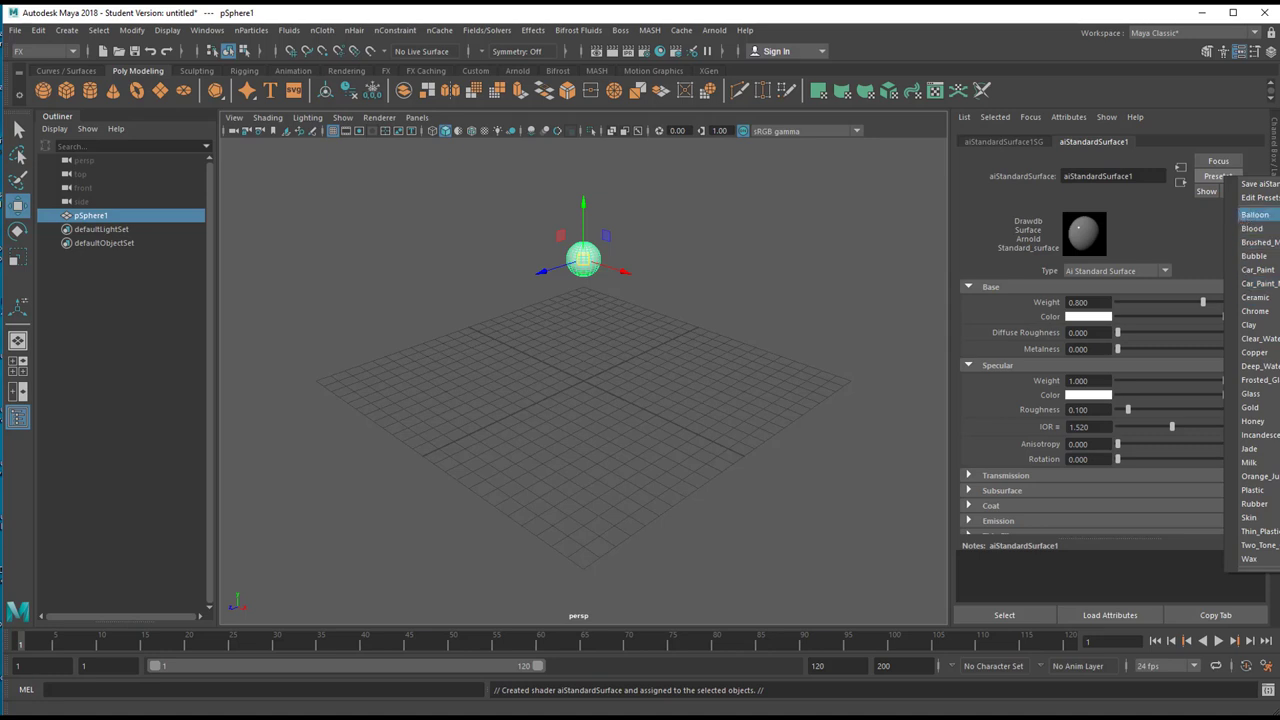
left_click(1255, 214)
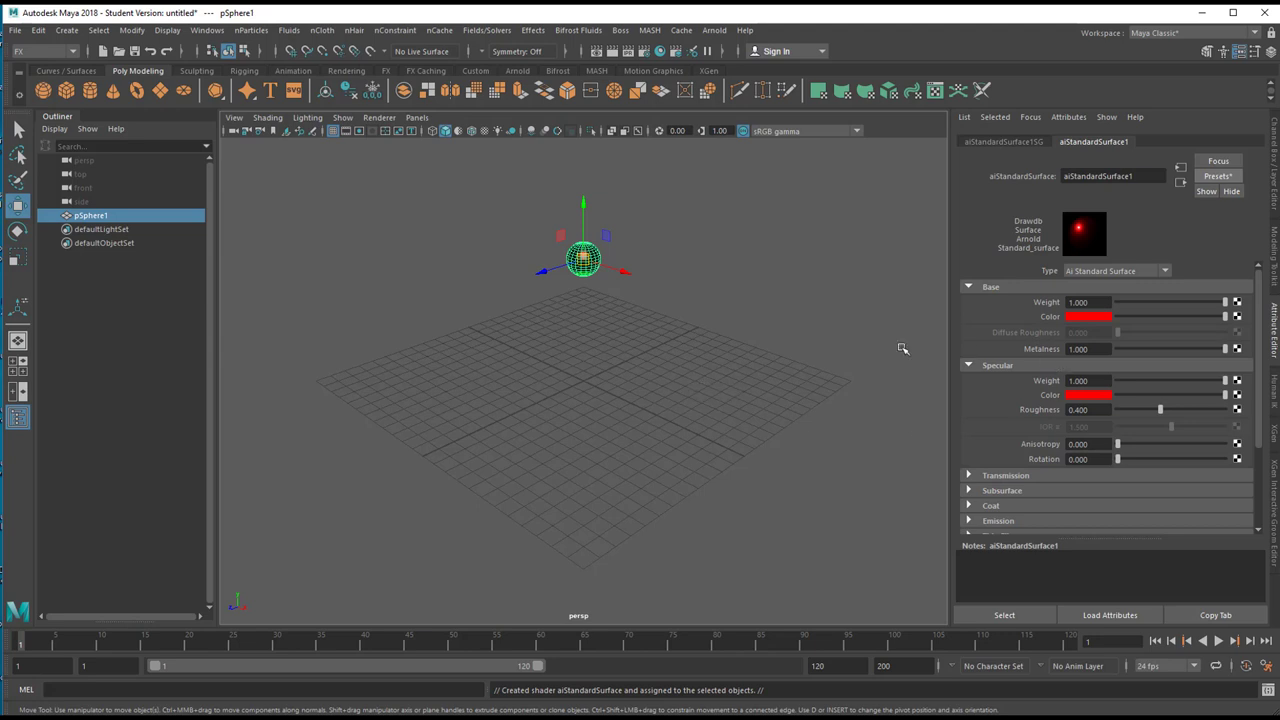
left_click(604, 394)
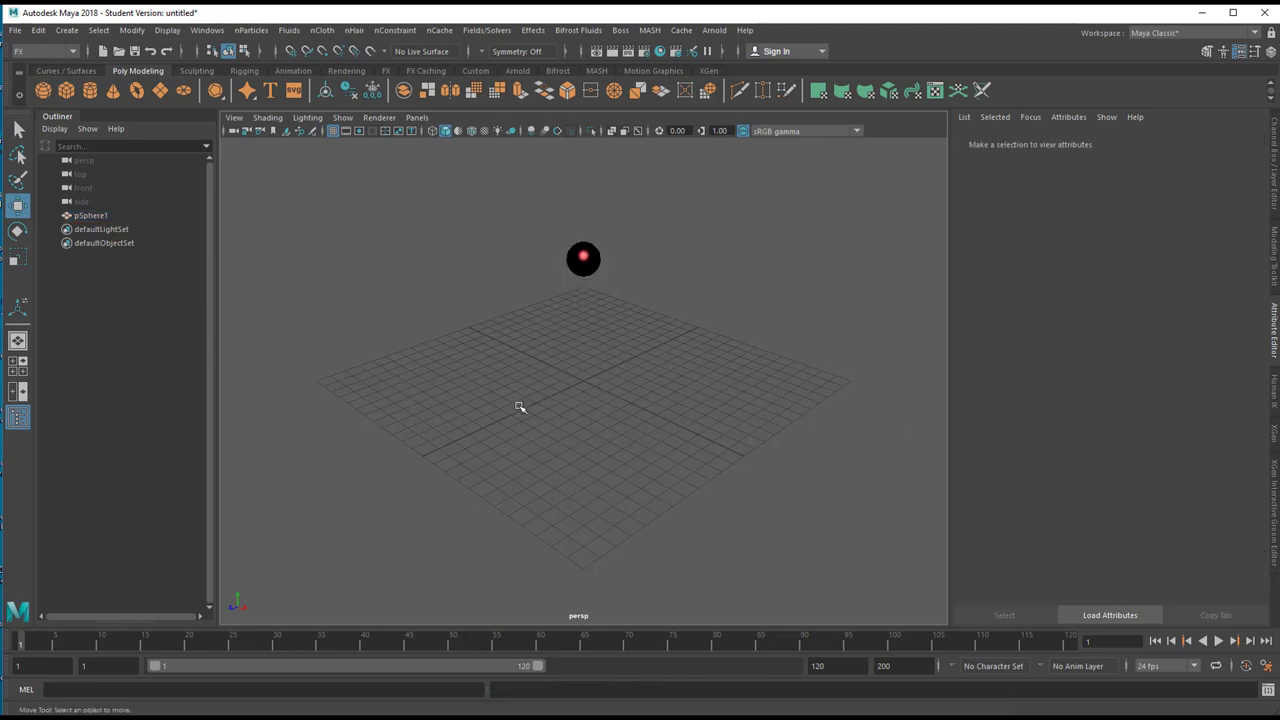
right_click_drag(520, 403, 691, 334, "alt")
left_click_drag(691, 334, 709, 399, "alt")
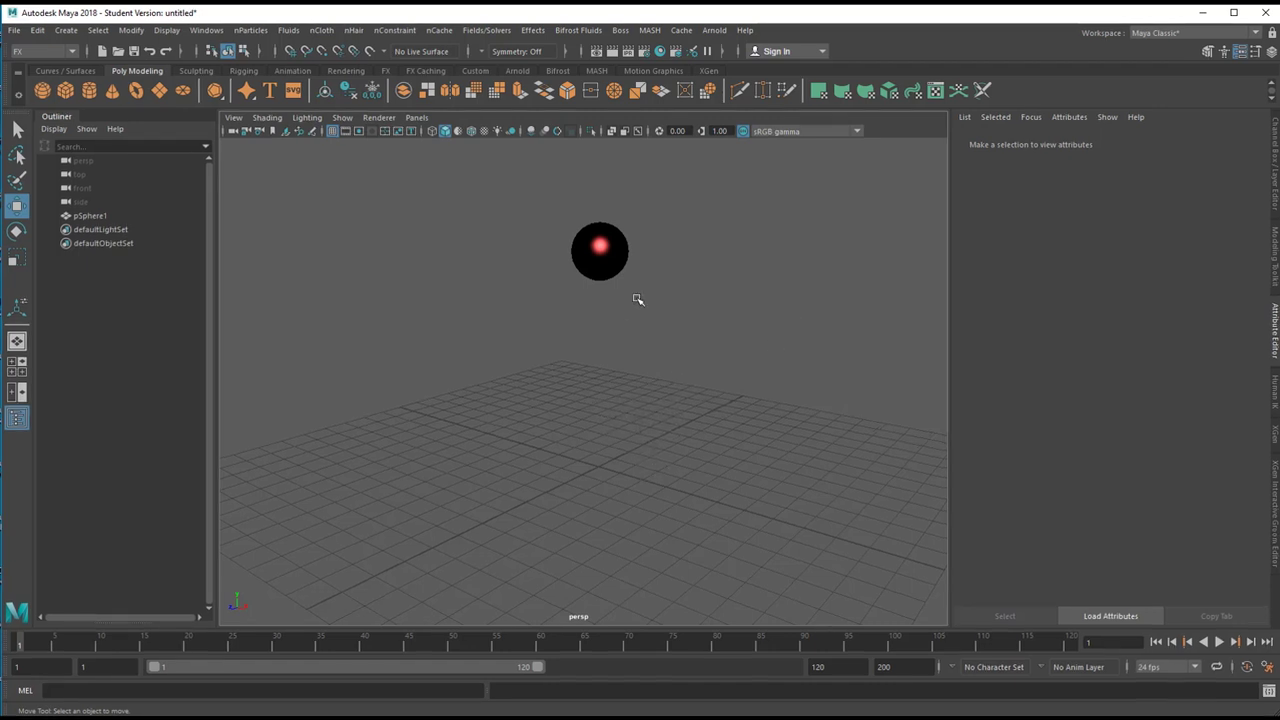
- Convert the red sphere to nCloth and play the timeline to watch it fall
left_click(604, 255)
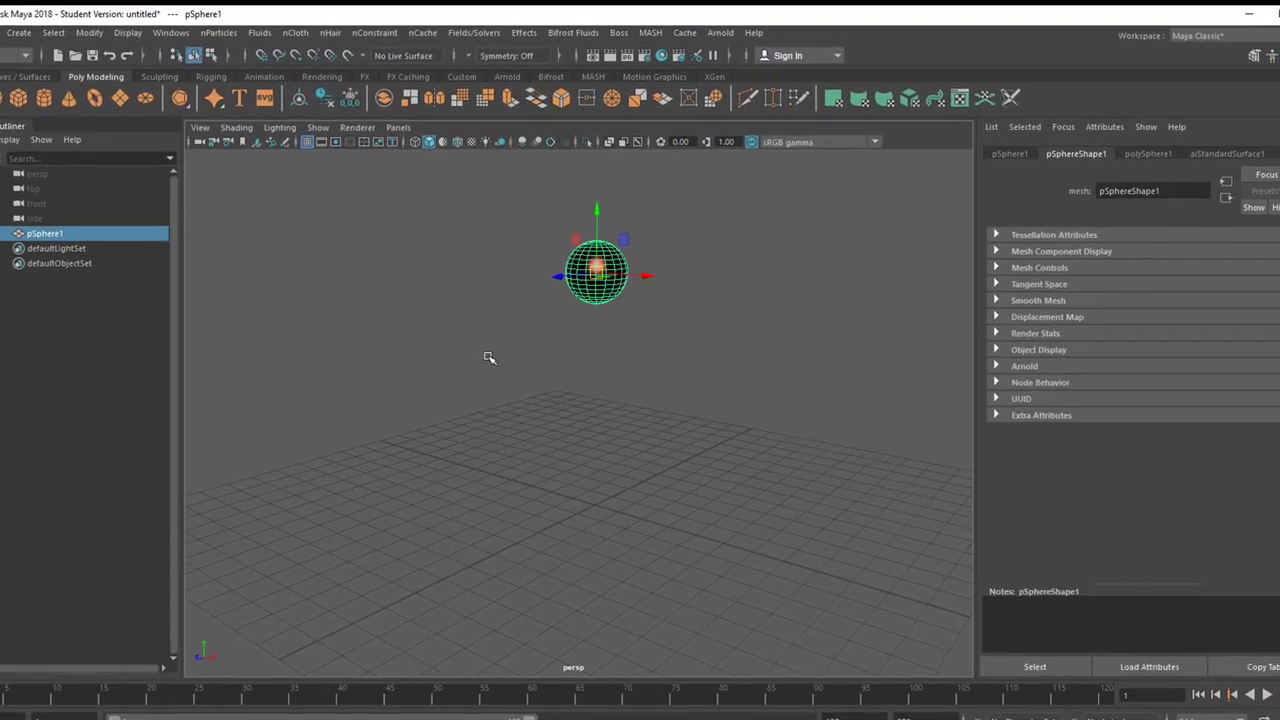
left_click(252, 40)
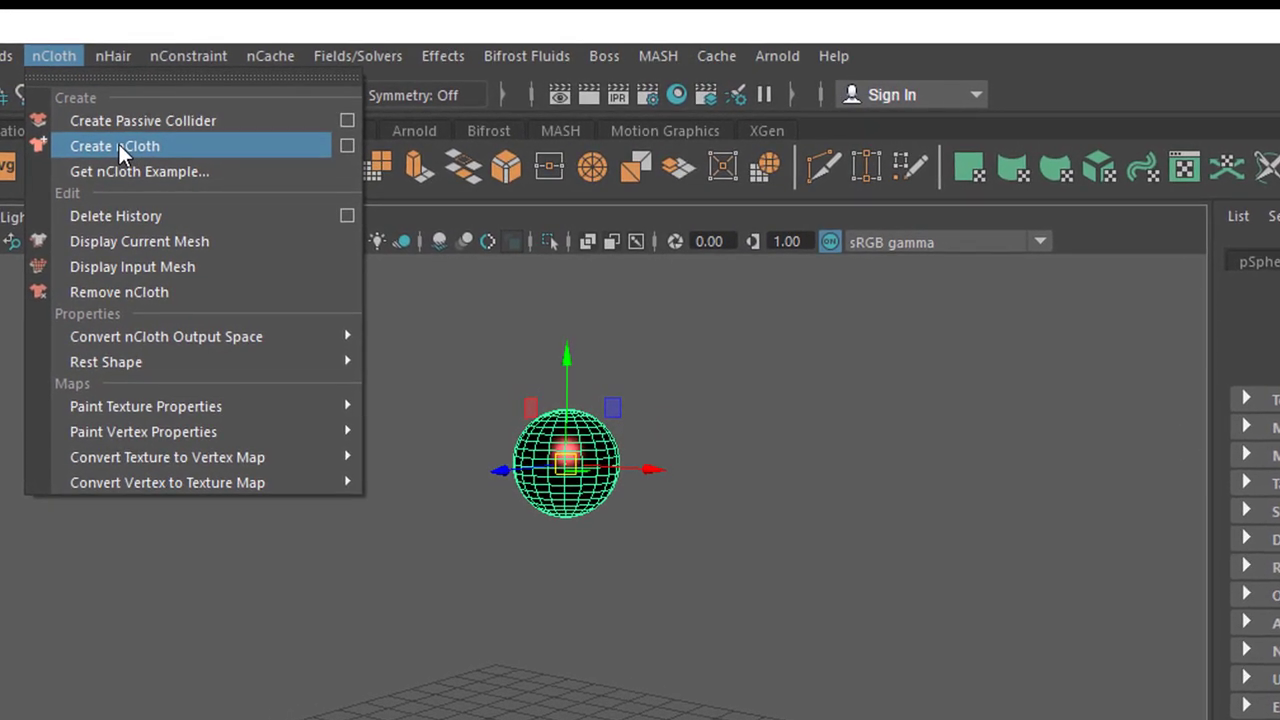
left_click(120, 145)
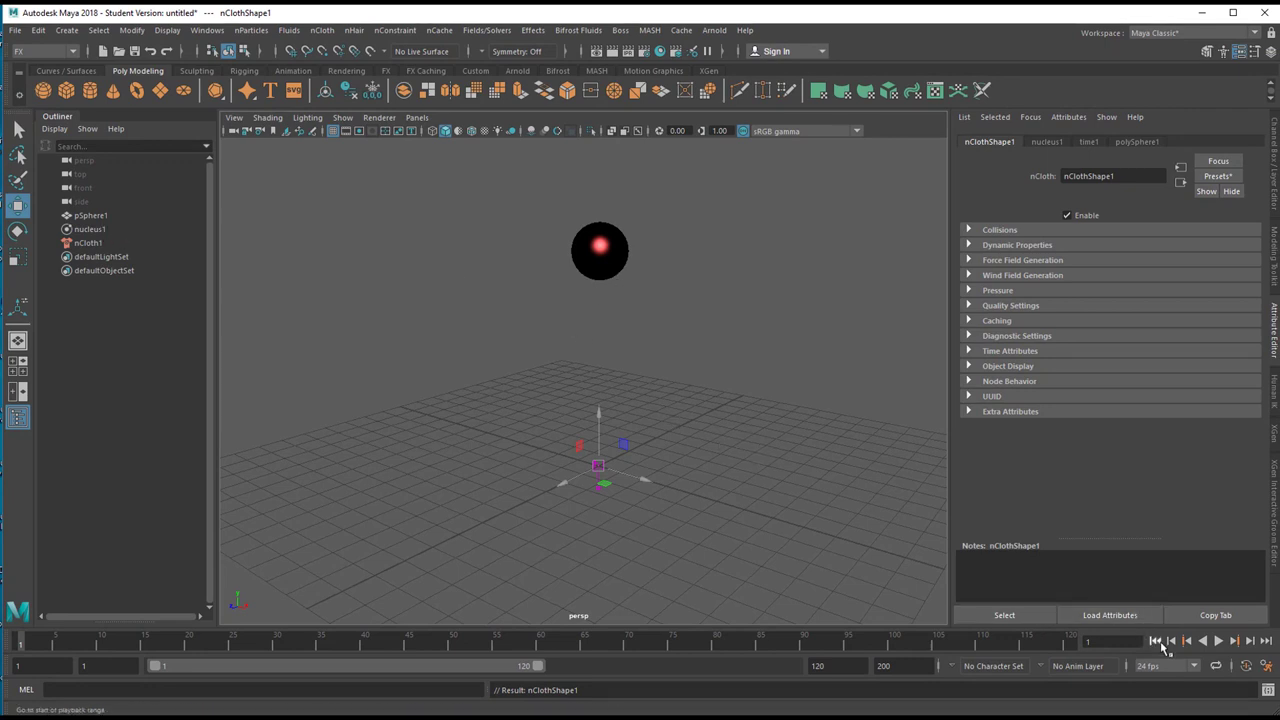
left_click(1218, 641)
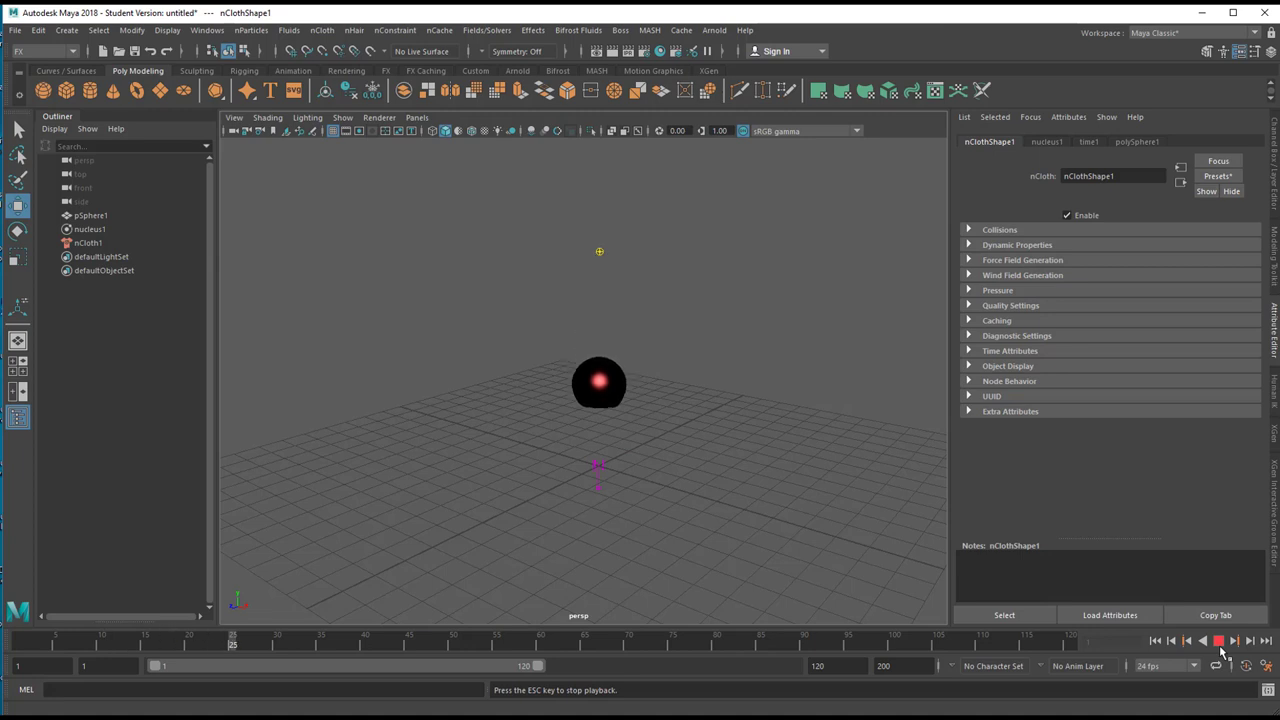
left_click(1218, 641)
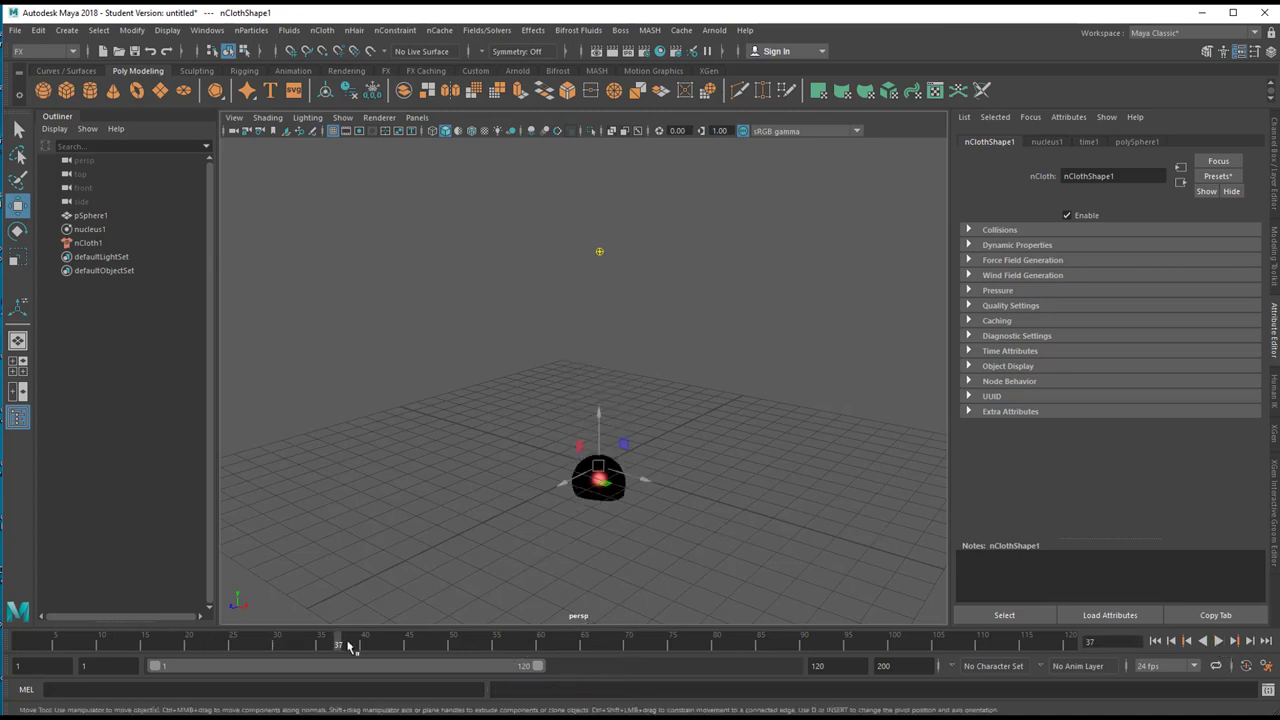
- Set playback speed to Play Every Frame, Max Real-time and replay the falling sphere
right_click(570, 649)
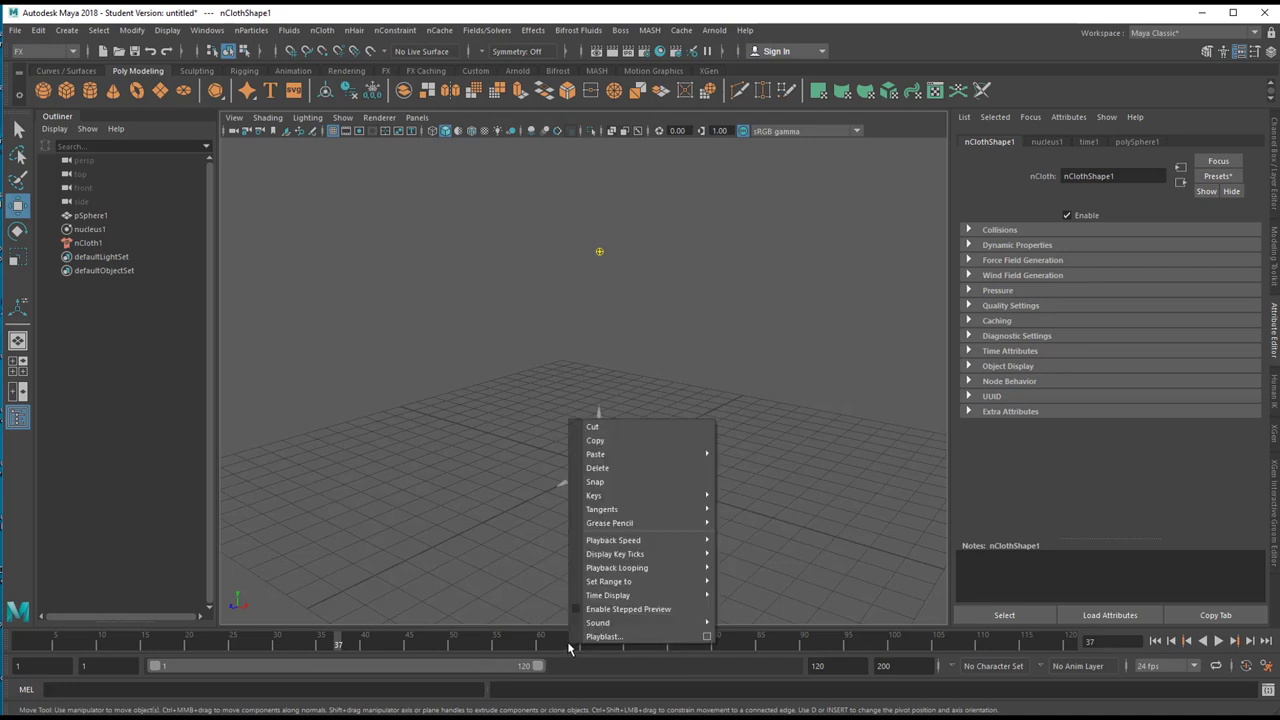
mouse_move(615, 545)
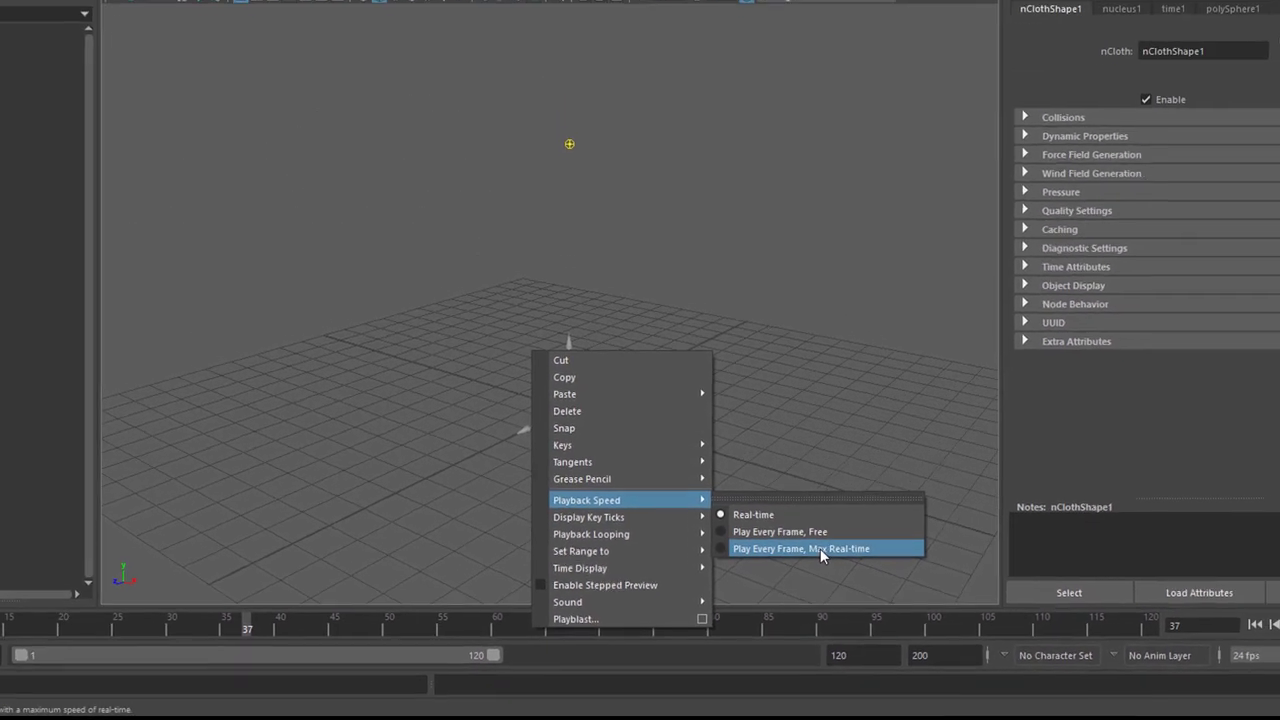
left_click(819, 549)
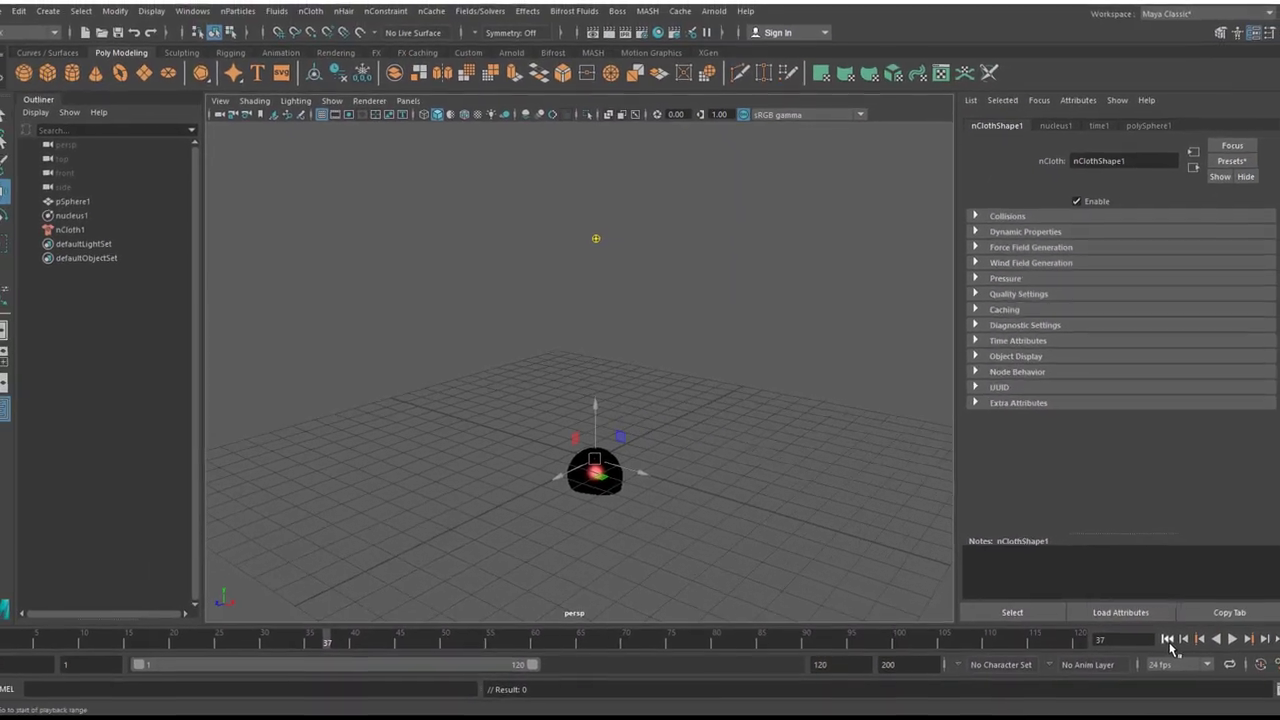
left_click(1168, 641)
left_click(1231, 639)
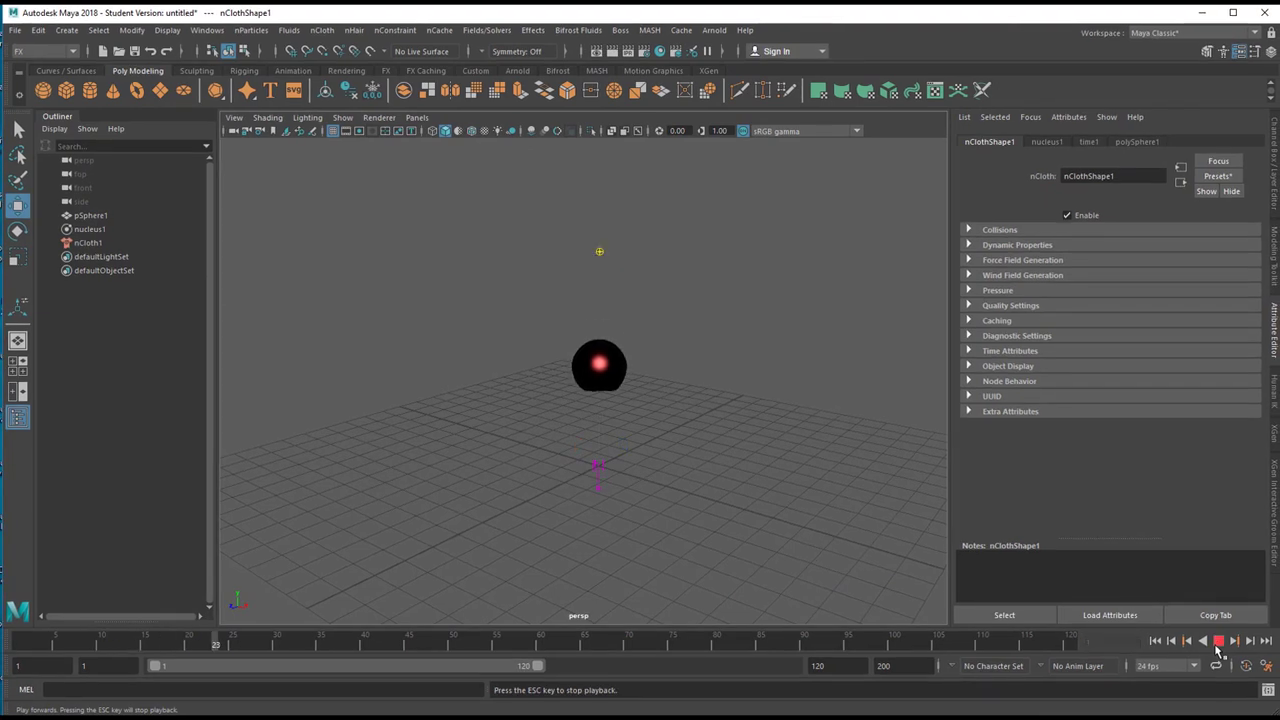
left_click(1218, 642)
left_click_drag(686, 523, 681, 483, "alt")
right_click_drag(540, 480, 797, 491, "alt")
left_click_drag(743, 443, 654, 511, "alt")
right_click_drag(654, 511, 527, 473, "alt")
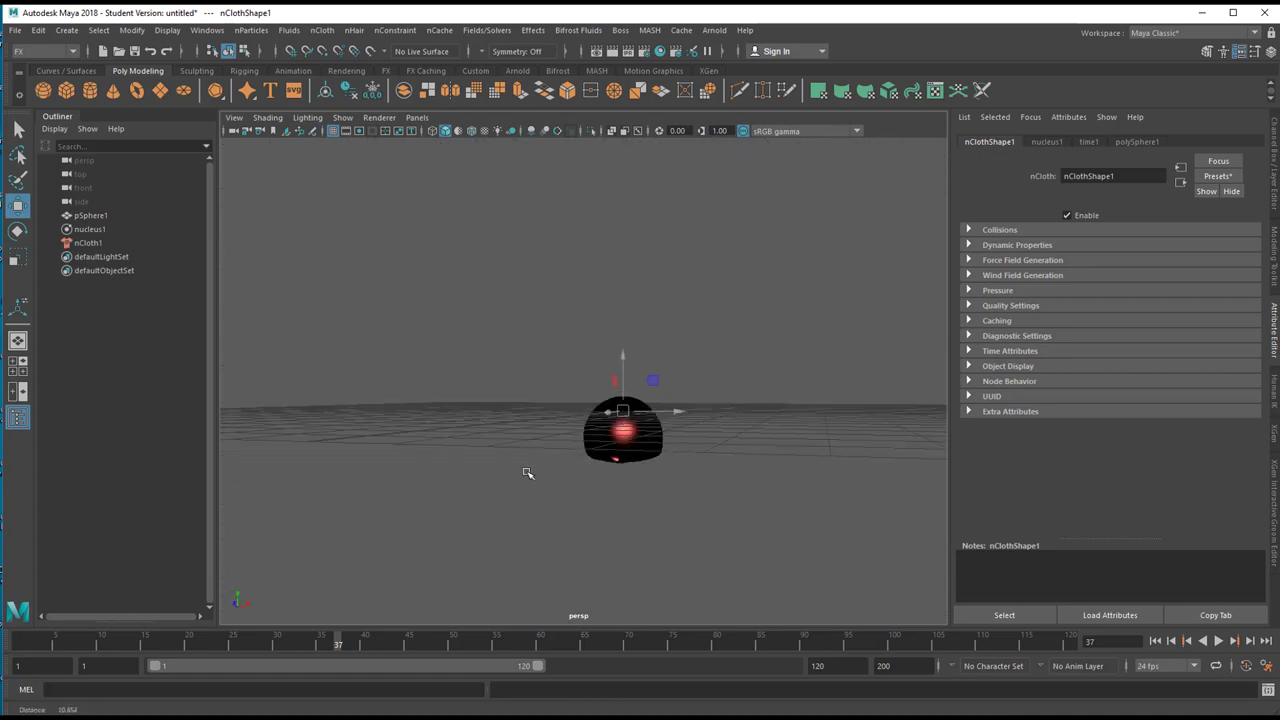
left_click_drag(527, 473, 586, 494, "alt")
right_click_drag(586, 494, 700, 482, "alt")
mouse_move(700, 482)
left_mouse_down("alt")
mouse_move(696, 430)
mouse_move(690, 482)
left_mouse_up("alt")
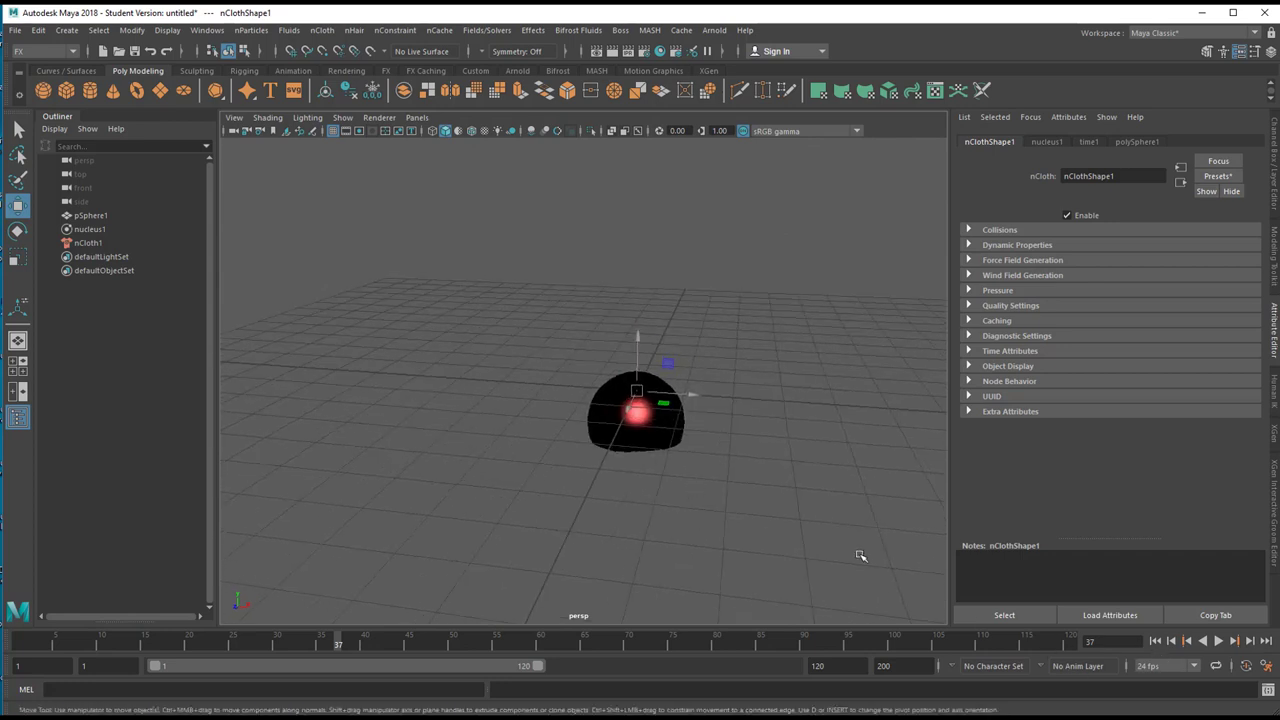
- Rewind to frame 1, add a second sphere scaled about 5.6 times, and lower it below the grid
left_click(1157, 642)
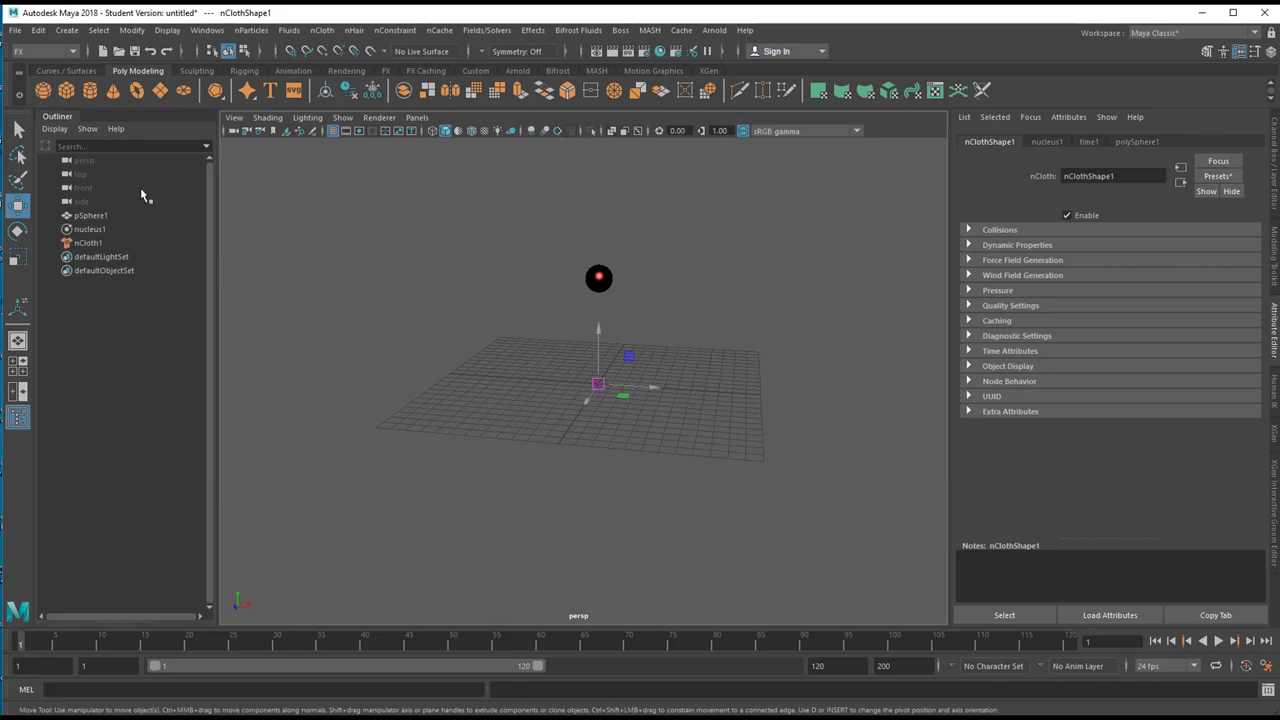
left_click(43, 91)
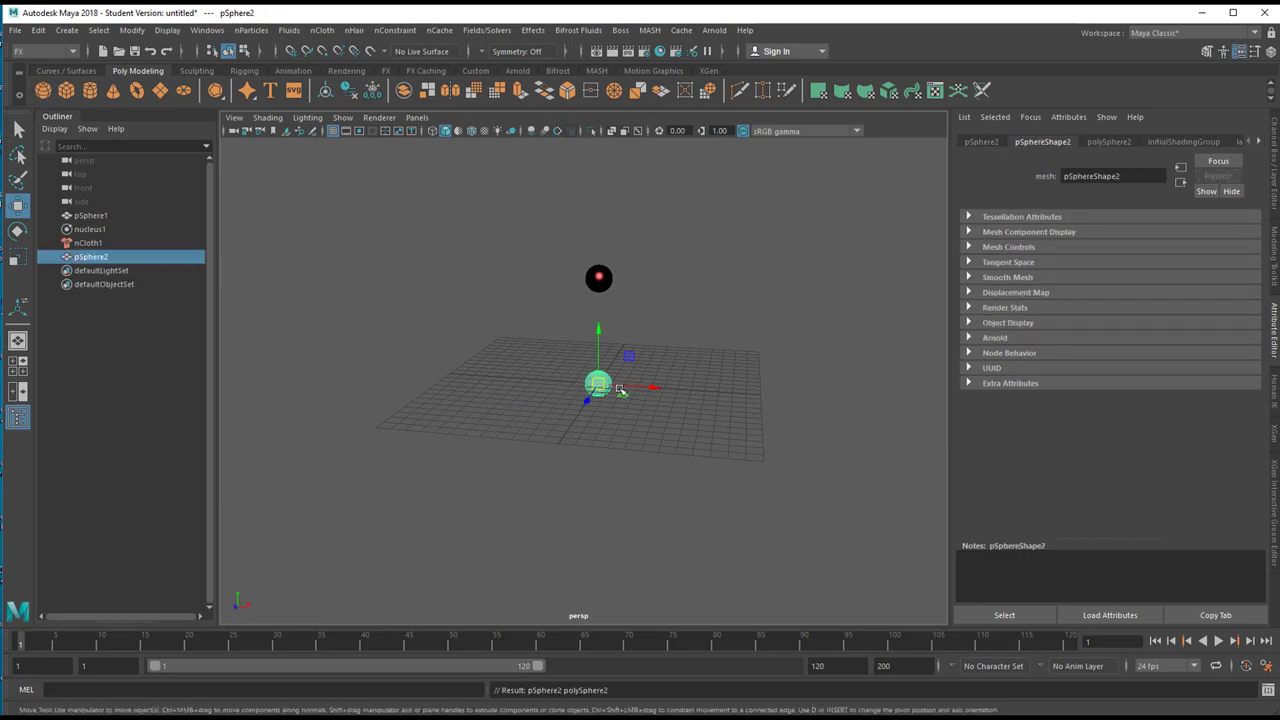
key("r")
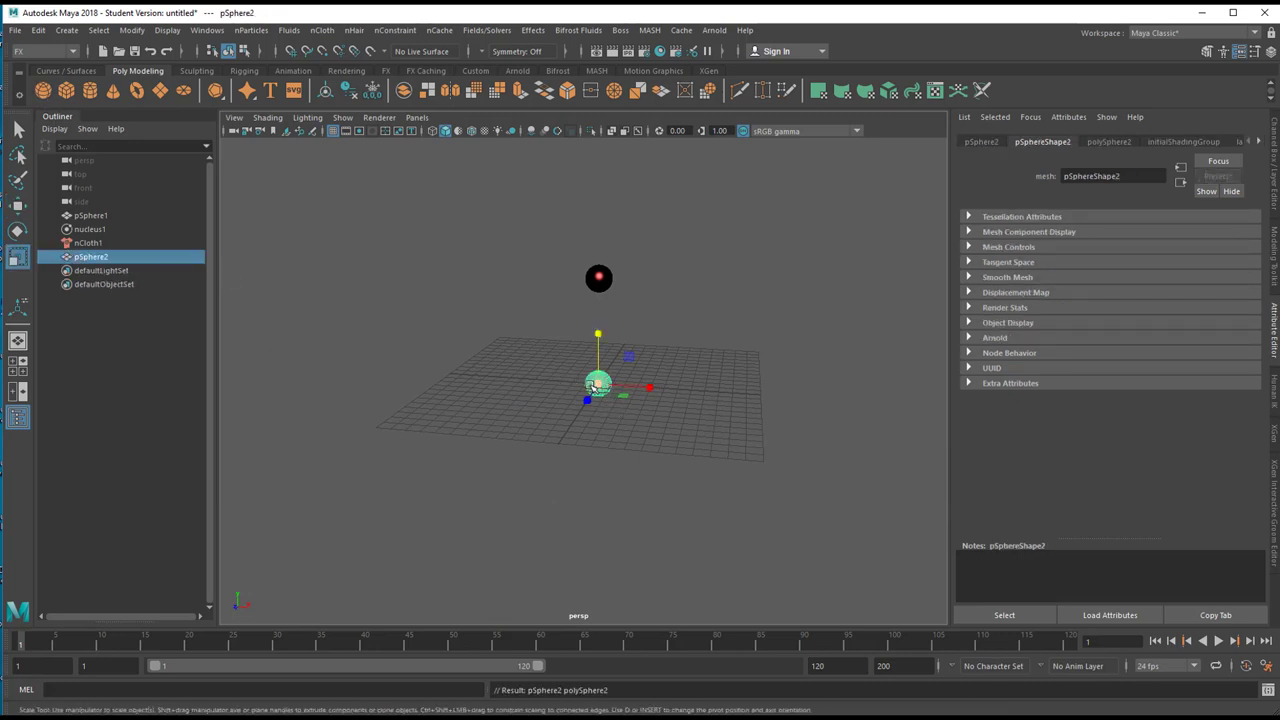
left_click_drag(592, 387, 685, 401)
key("w")
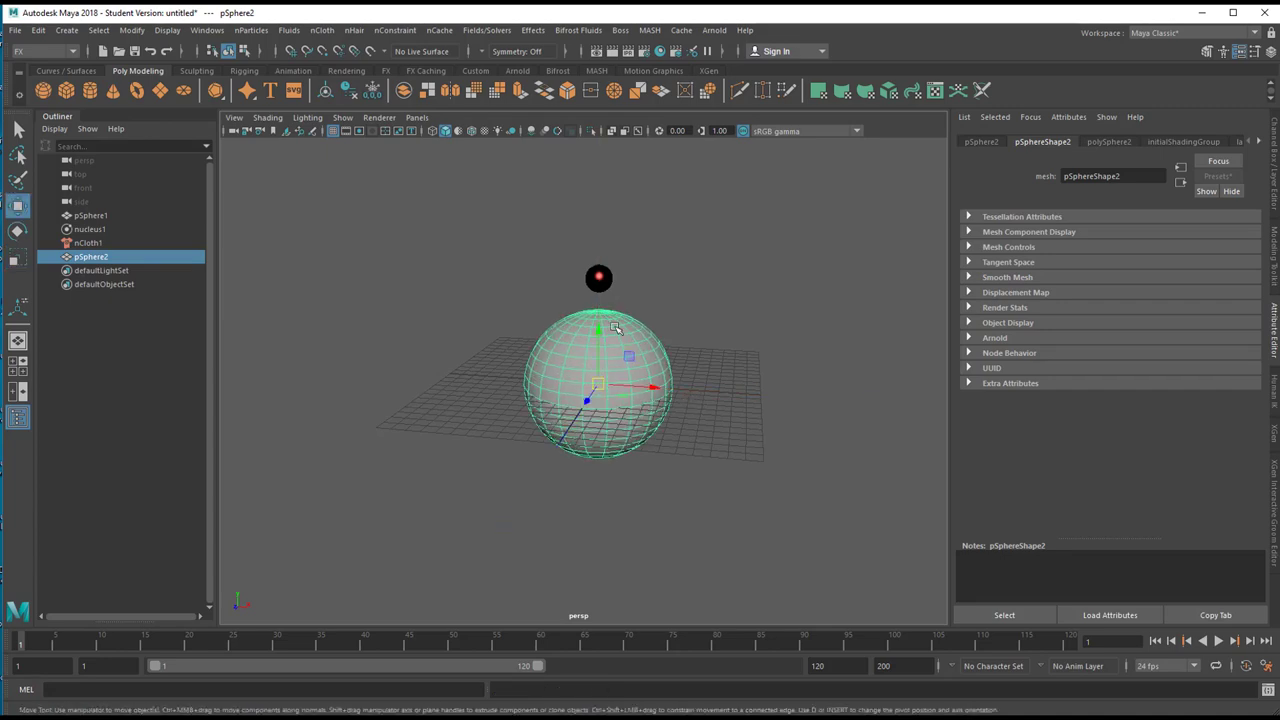
left_click_drag(599, 341, 611, 408)
- In the side view, delete the sphere's upper-half faces and return to Object Mode
key("space")
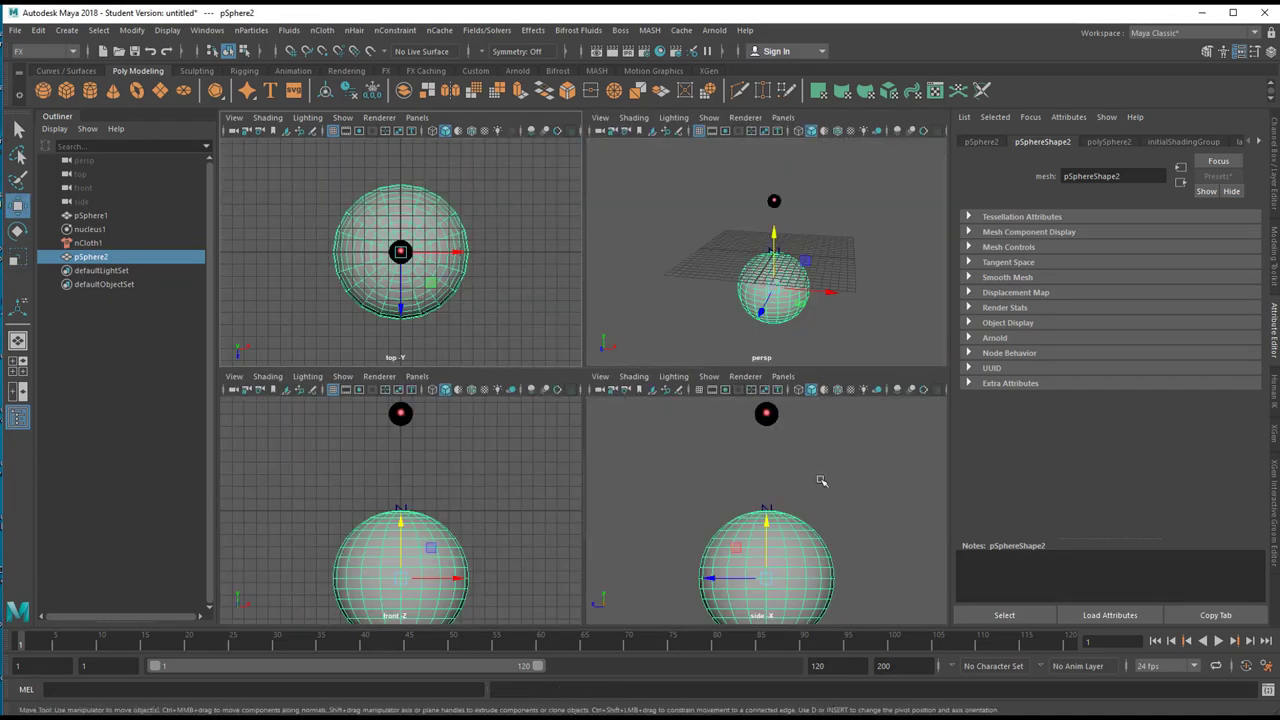
key("space")
key("f")
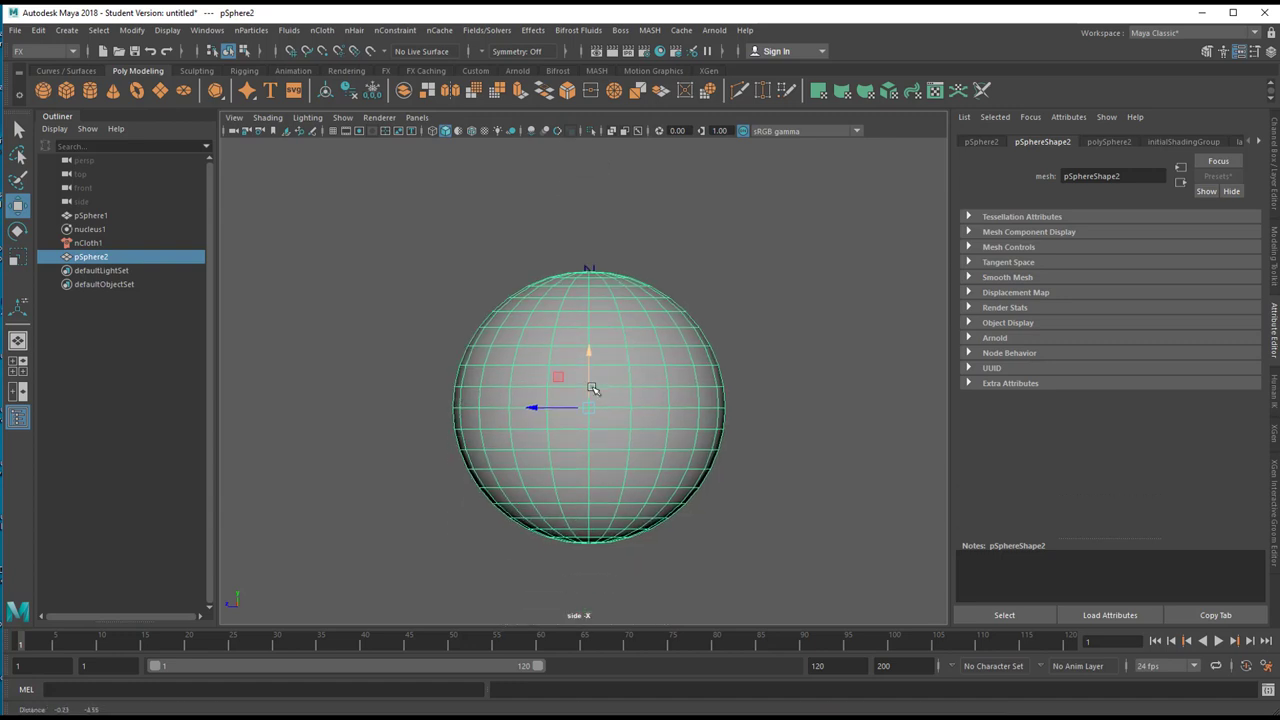
right_click(562, 291)
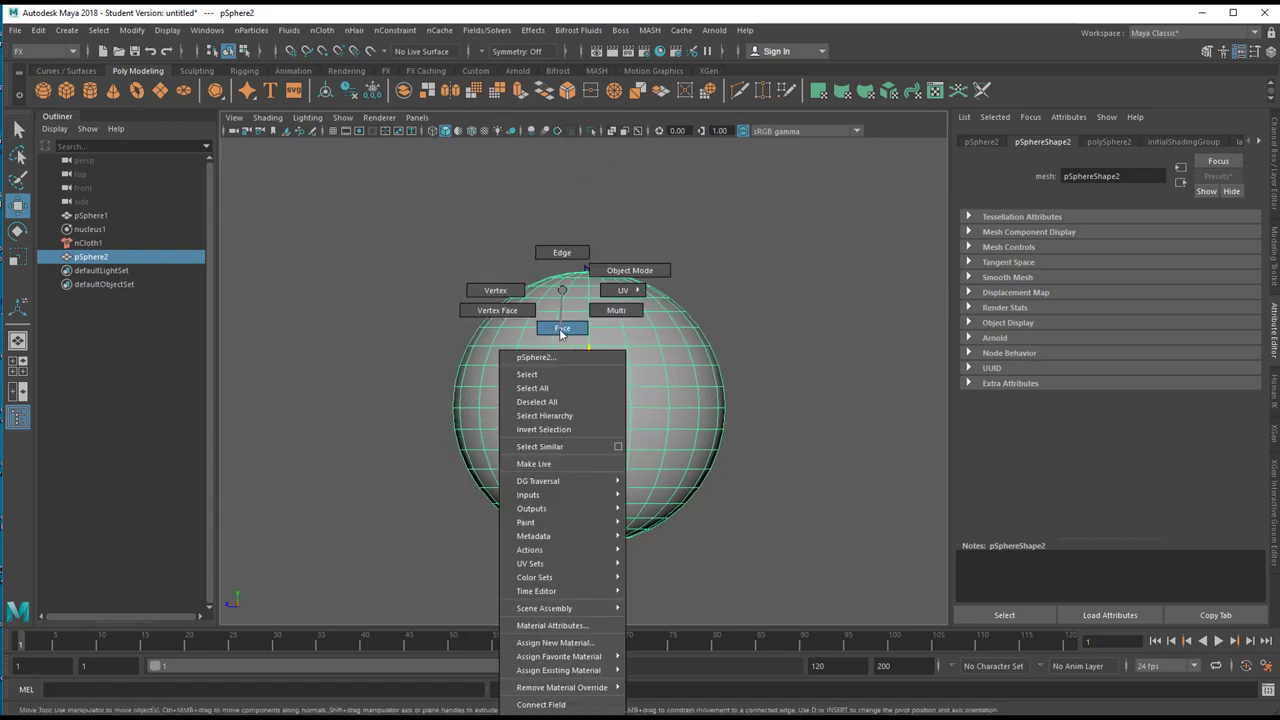
left_click(561, 329)
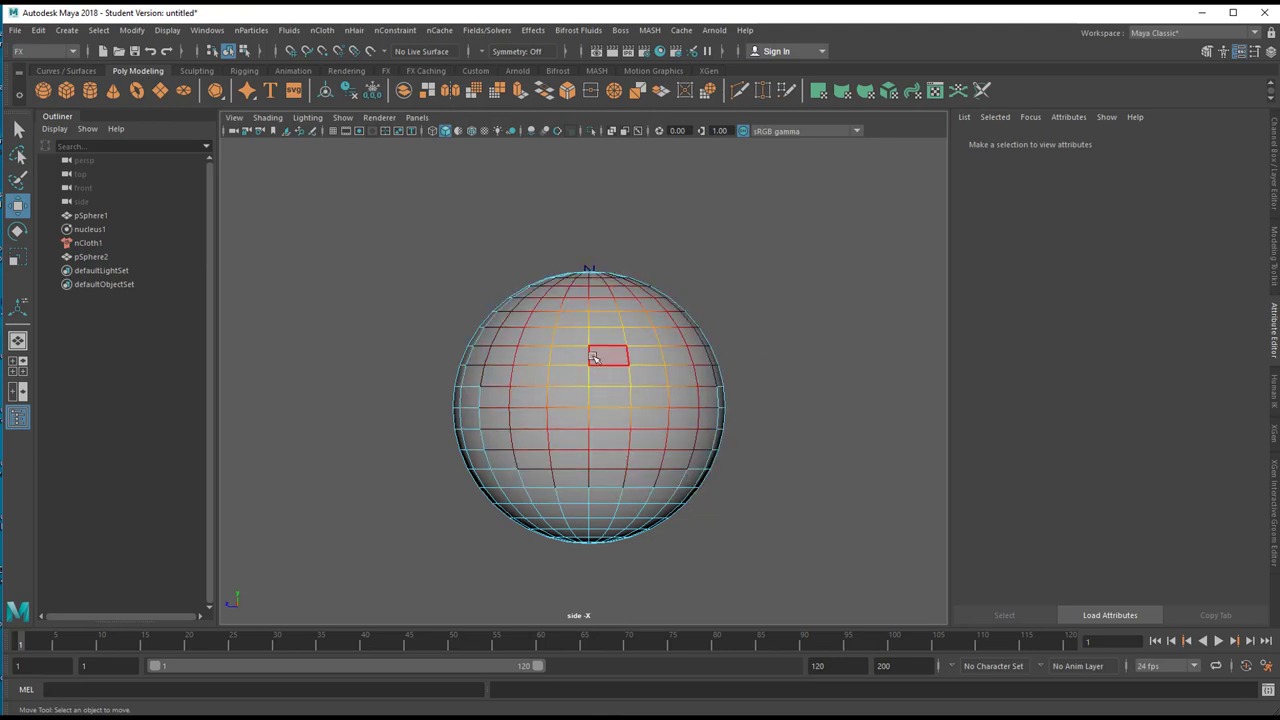
key("b")
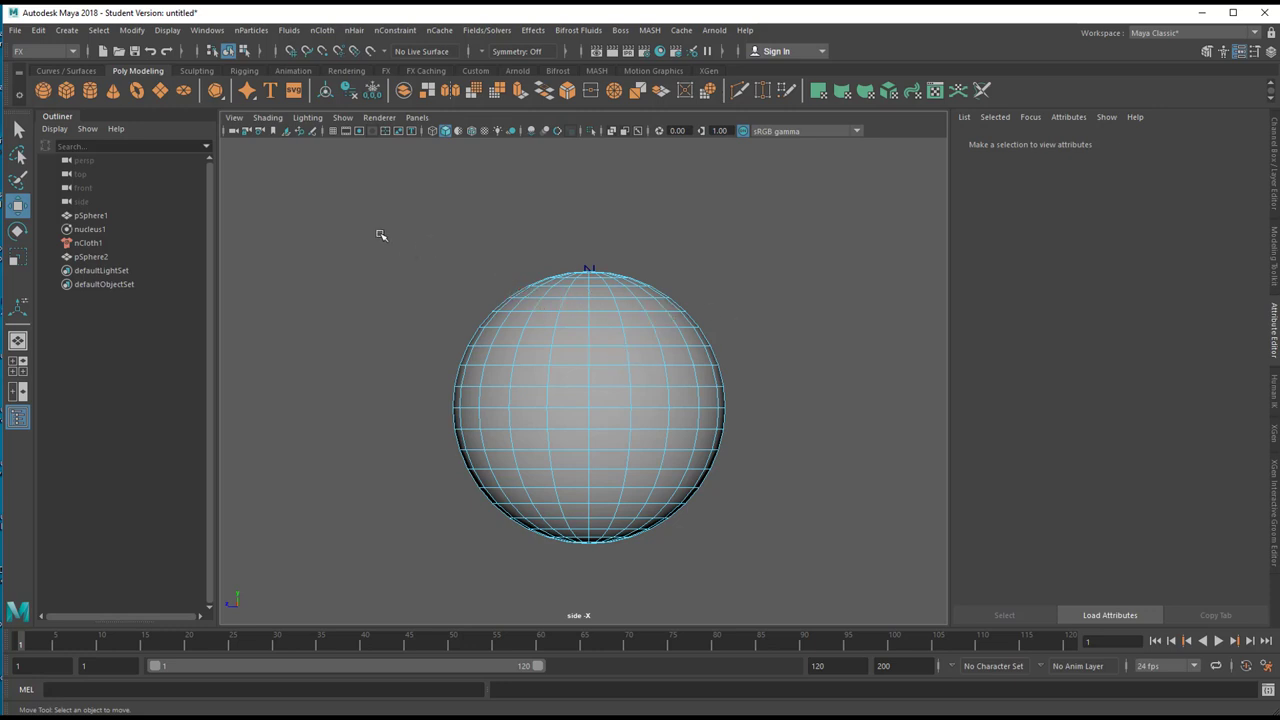
left_click_drag(762, 401, 761, 402)
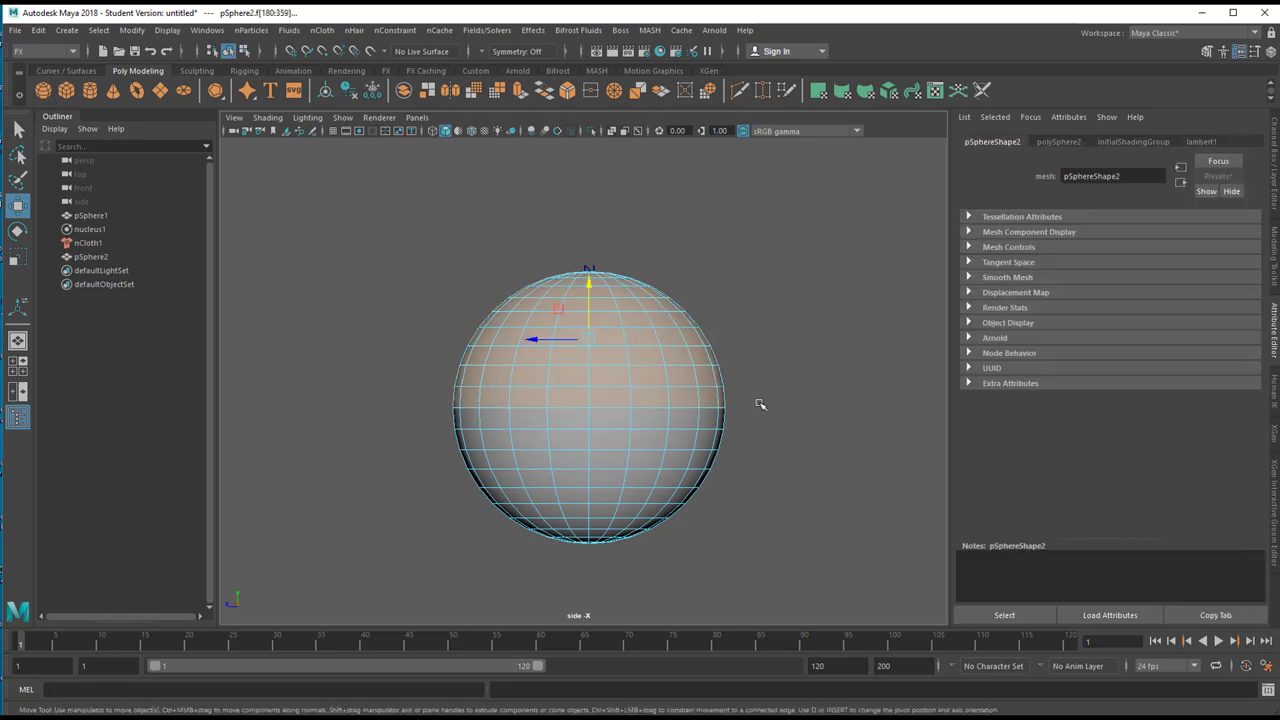
key("Delete")
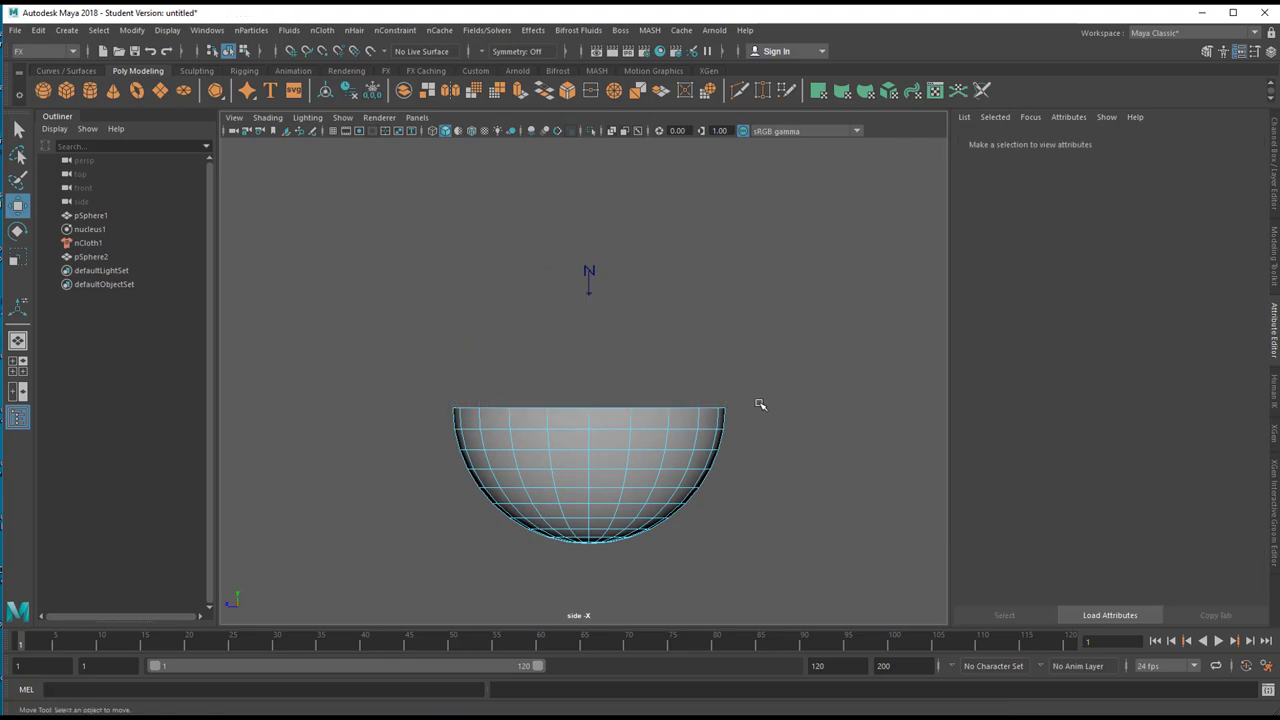
right_click(615, 439)
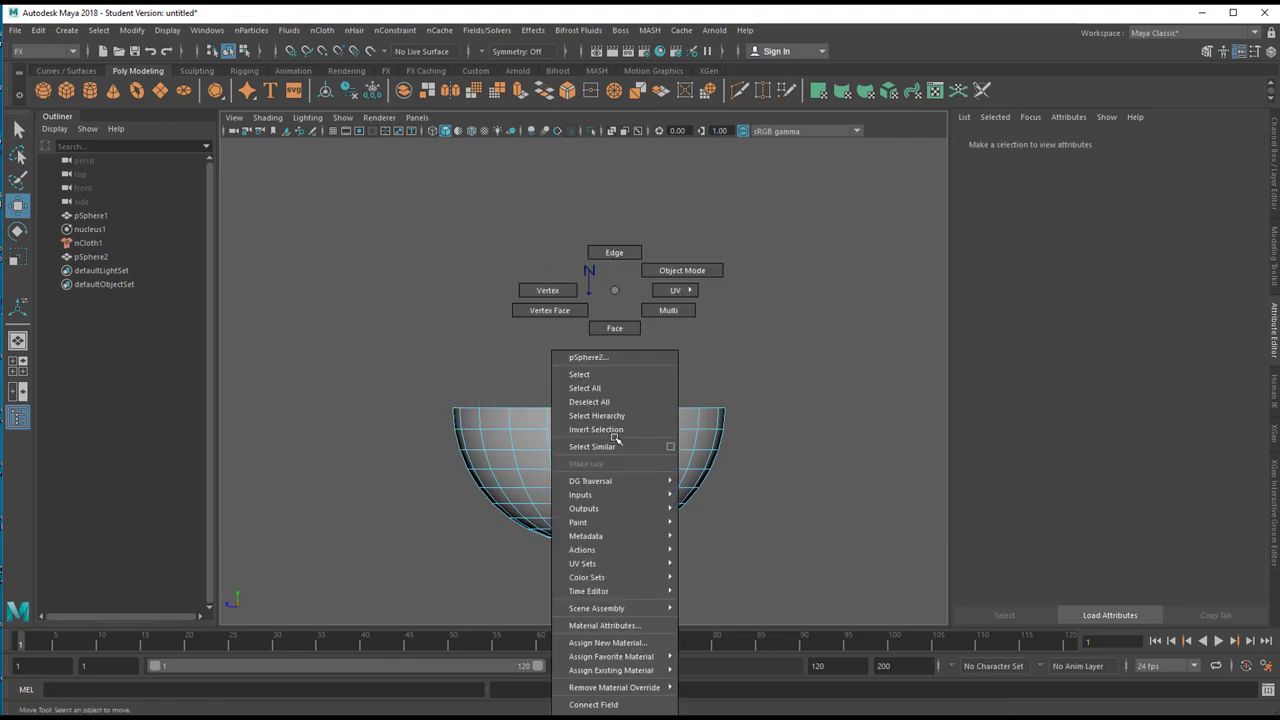
left_click(652, 280)
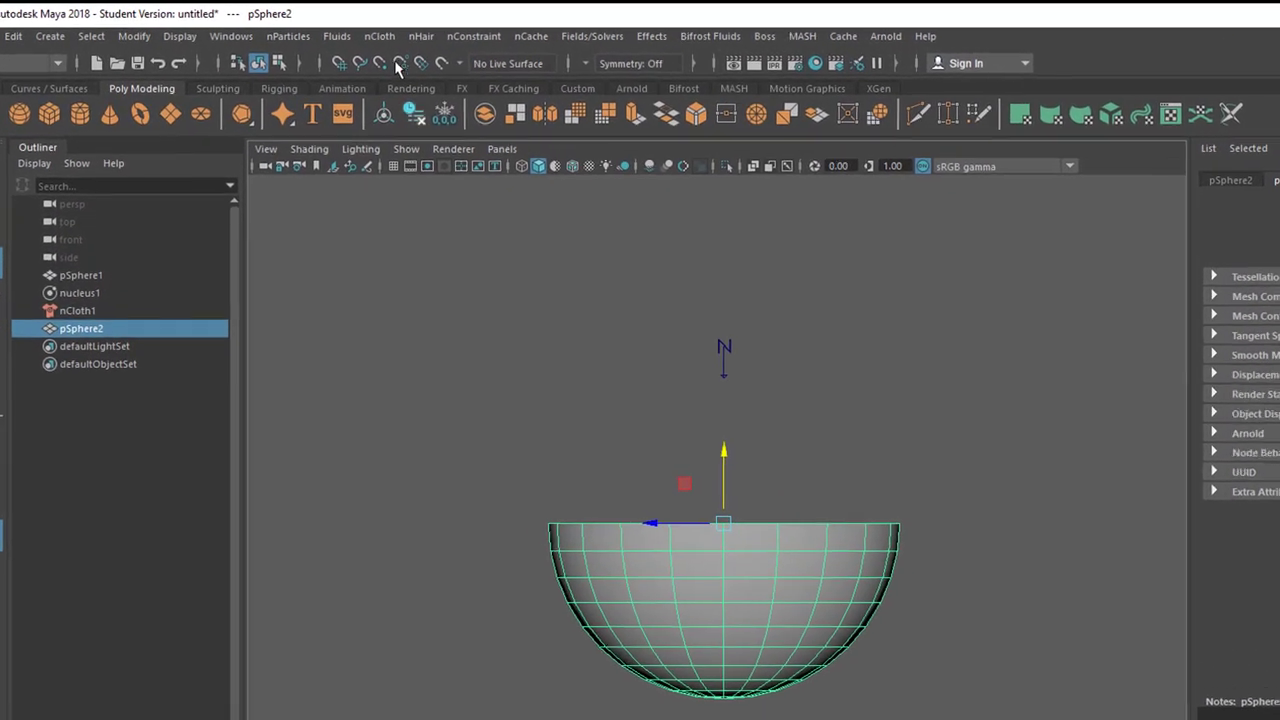
- Turn the bowl pSphere2 into an nCloth passive collider, nRigid1
left_click(368, 35)
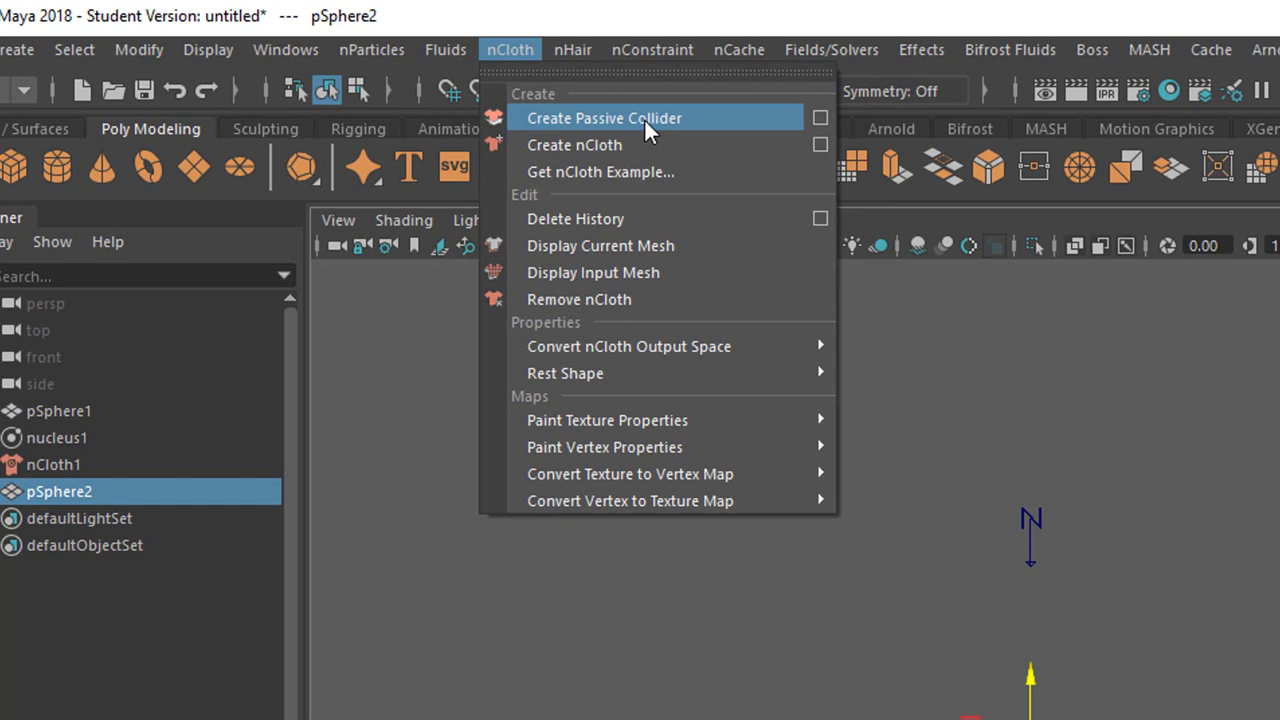
left_click(644, 118)
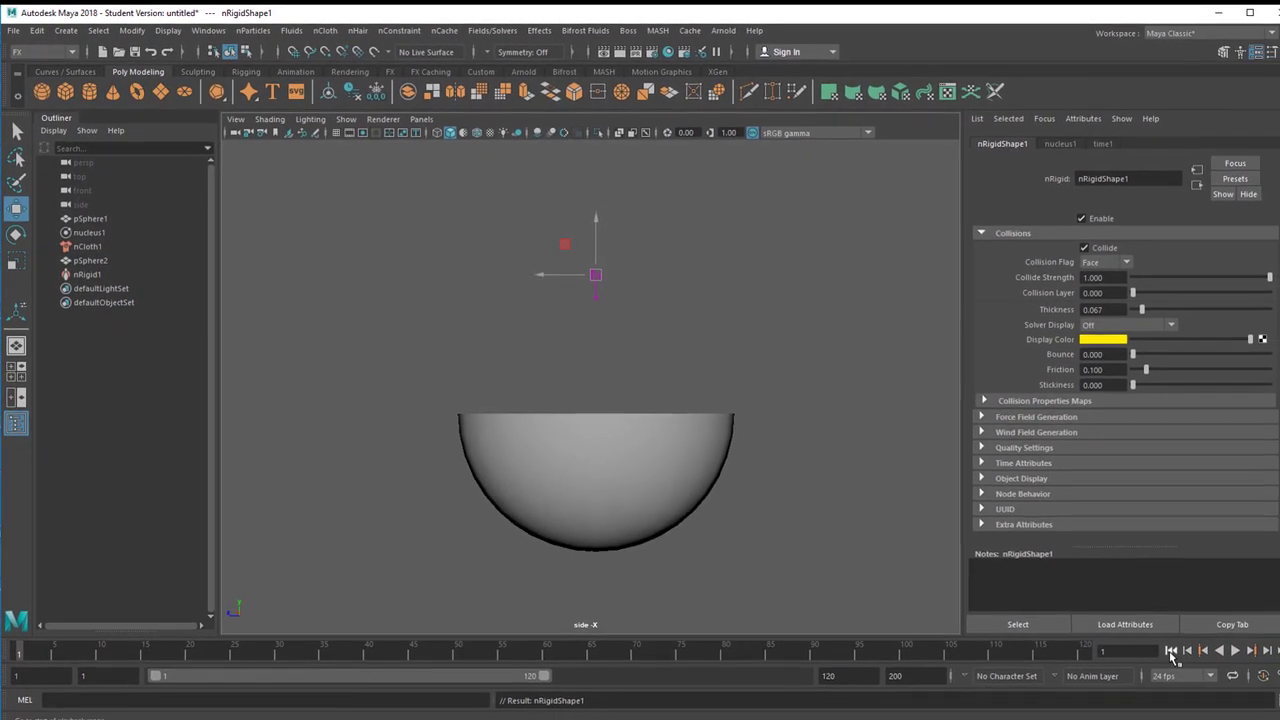
right_click_drag(668, 413, 374, 478, "alt")
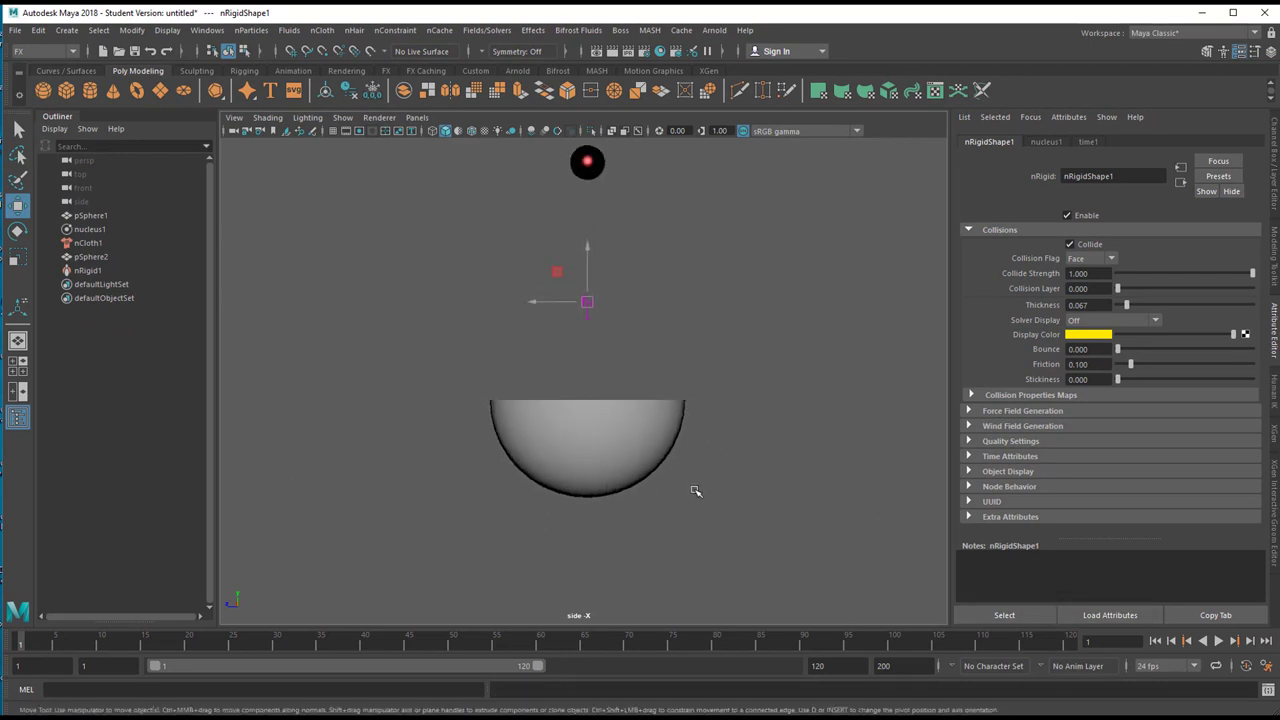
middle_click_drag(695, 486, 703, 523, "alt")
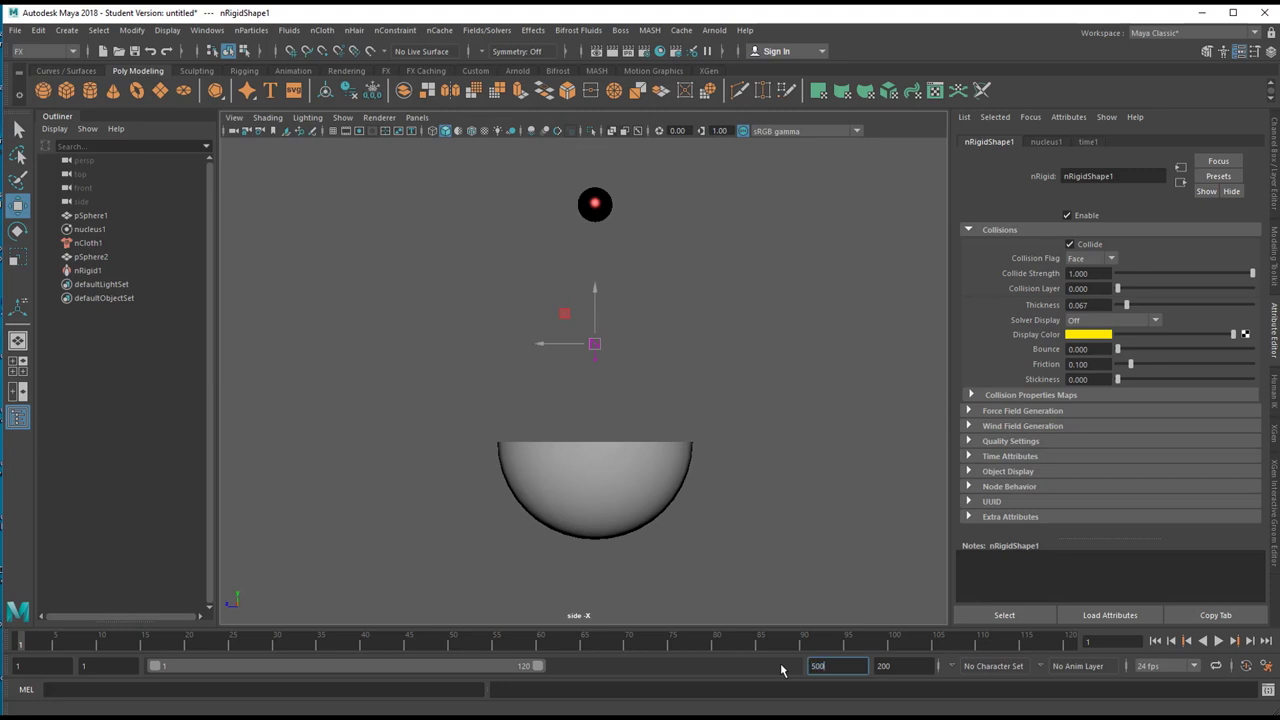
- Set the playback end to frame 500 and start the simulation
key("Return")
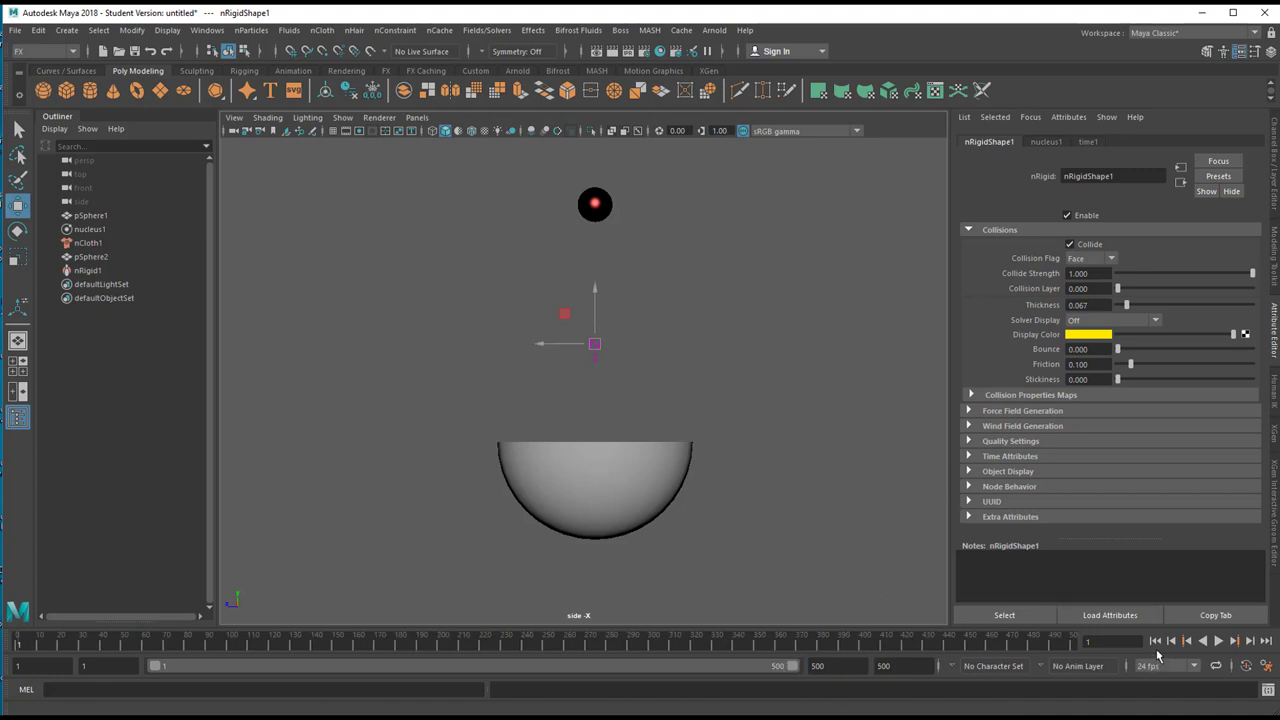
left_click(1219, 646)
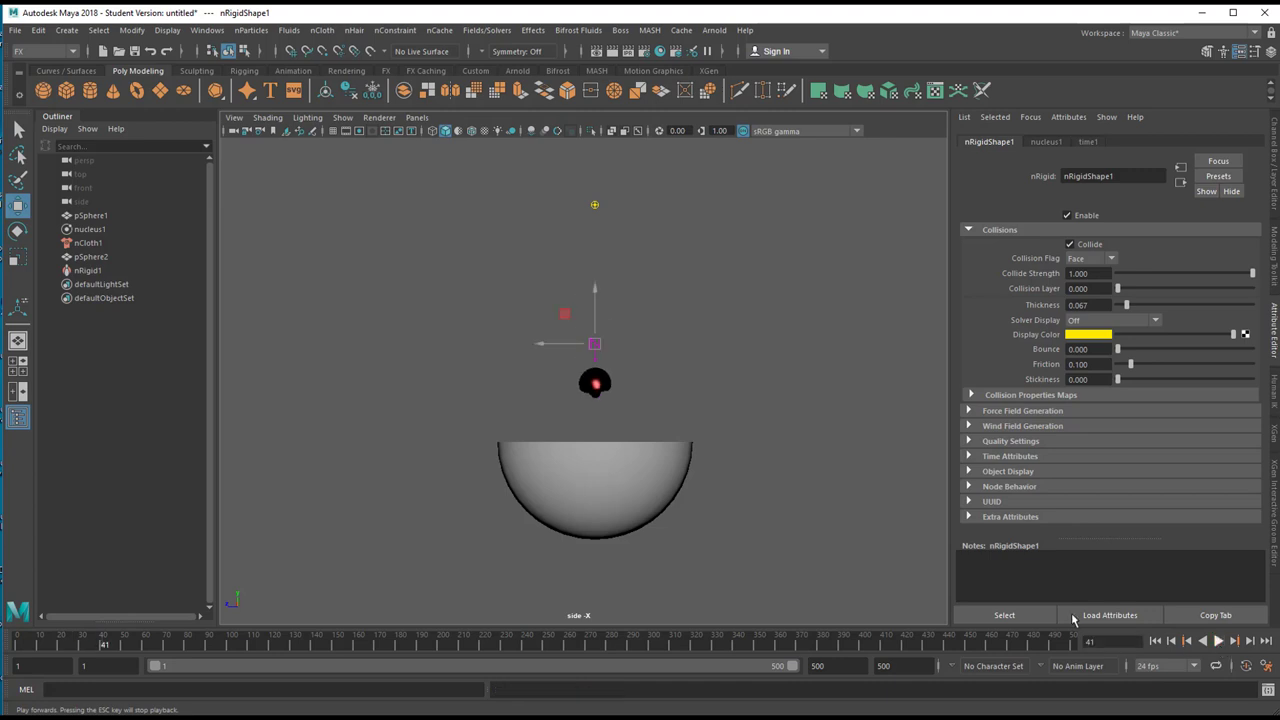
right_click_drag(904, 568, 776, 468, "alt")
left_click_drag(776, 468, 785, 471, "alt")
- In the perspective view, replay the sphere dropping into the bowl and stop around frame 80
key("space")
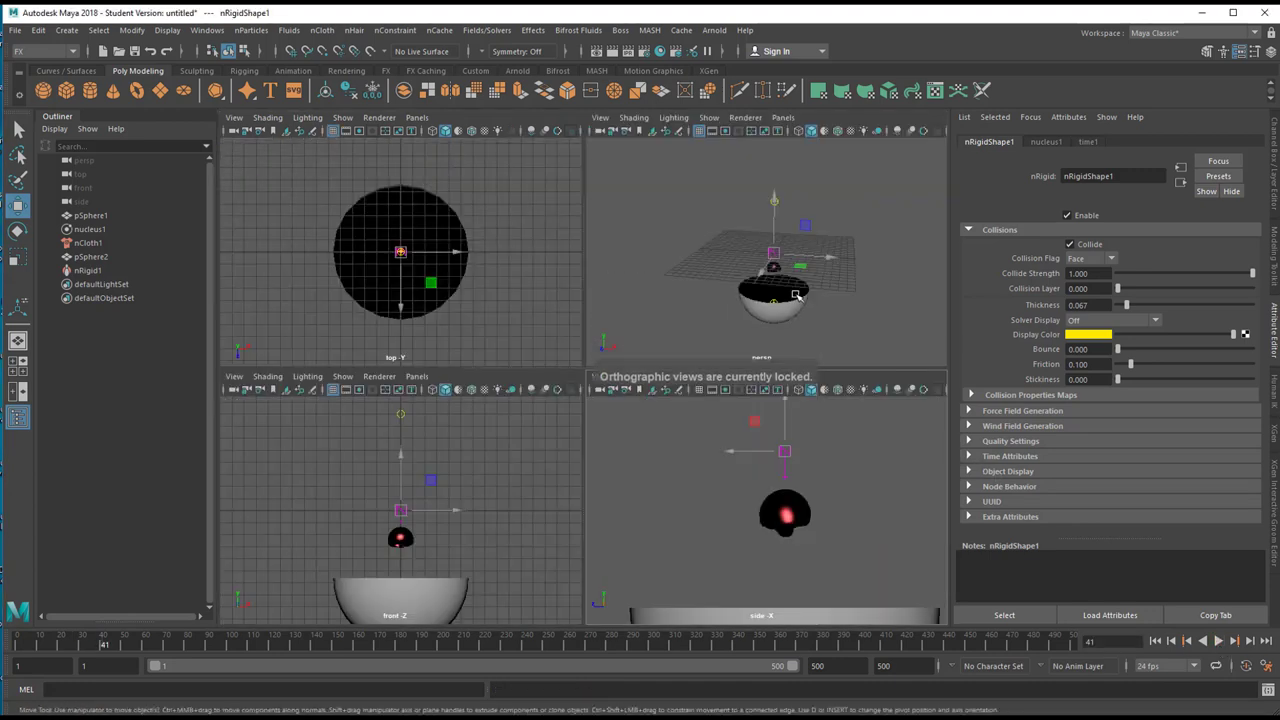
key("space")
left_click_drag(713, 450, 523, 357, "alt")
right_click_drag(523, 357, 849, 321, "alt")
left_click_drag(849, 321, 647, 399, "alt")
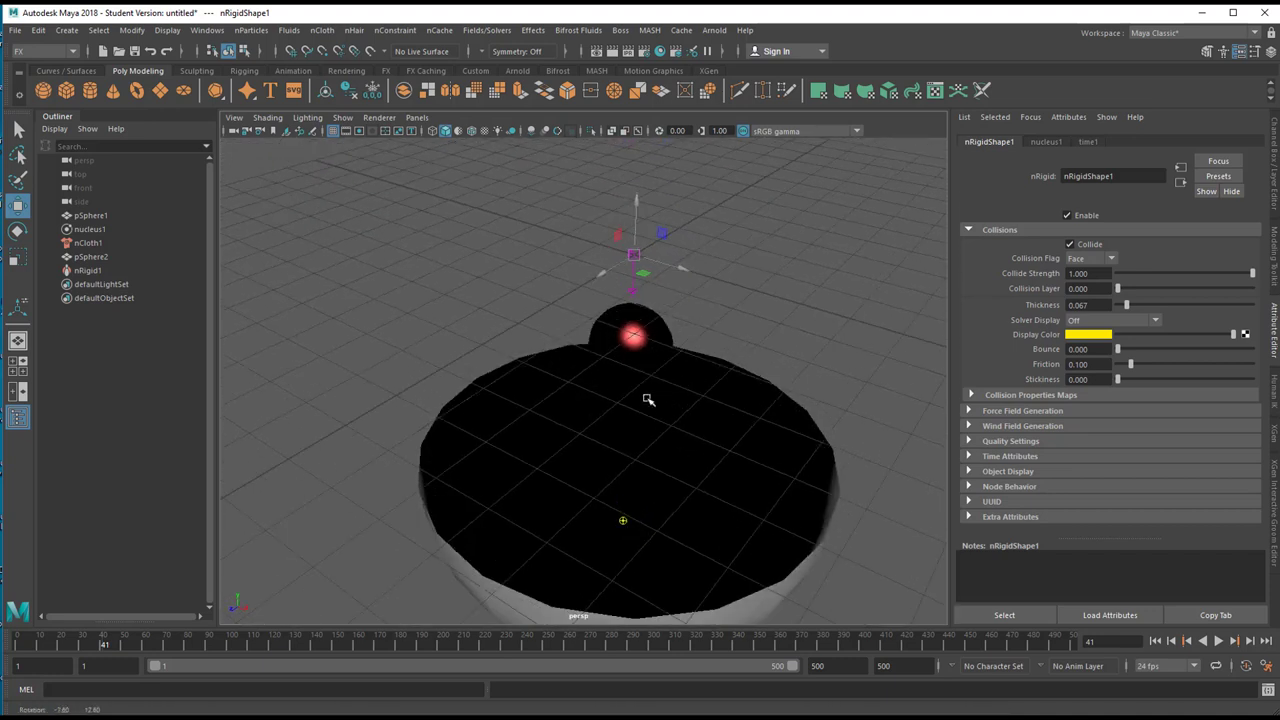
left_click(1219, 643)
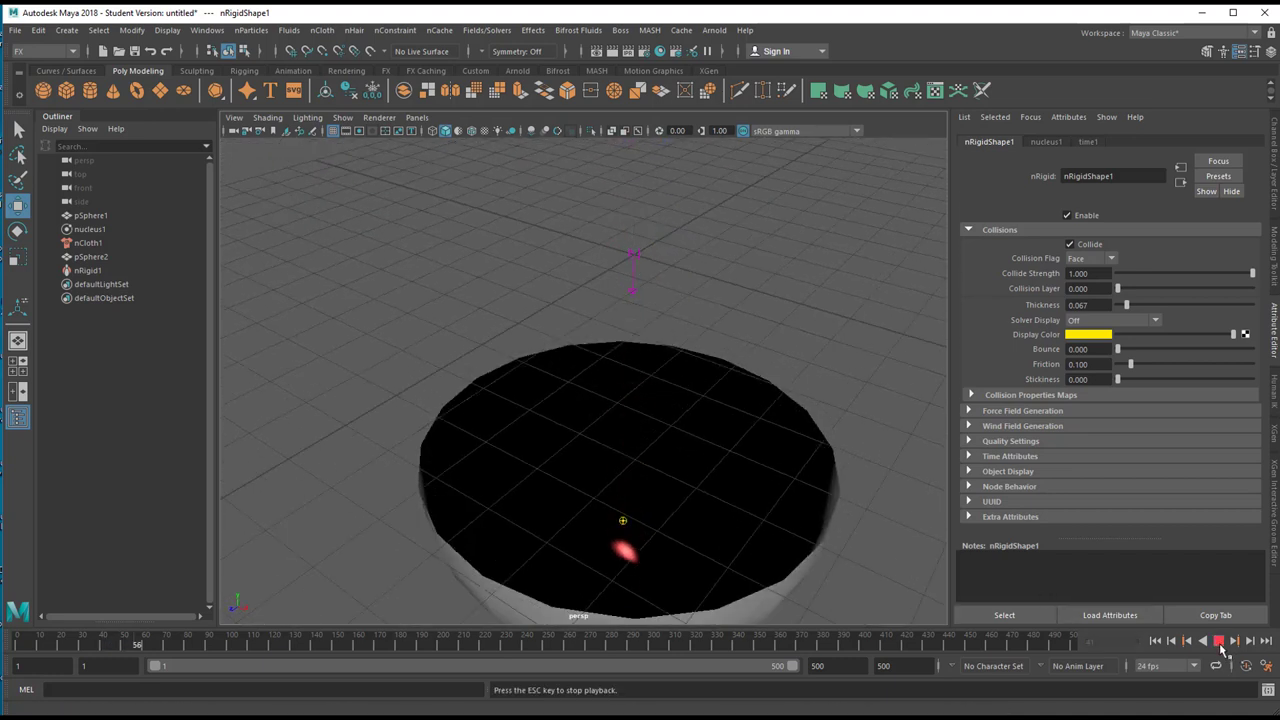
left_click(1219, 643)
left_click_drag(740, 530, 757, 406, "alt")
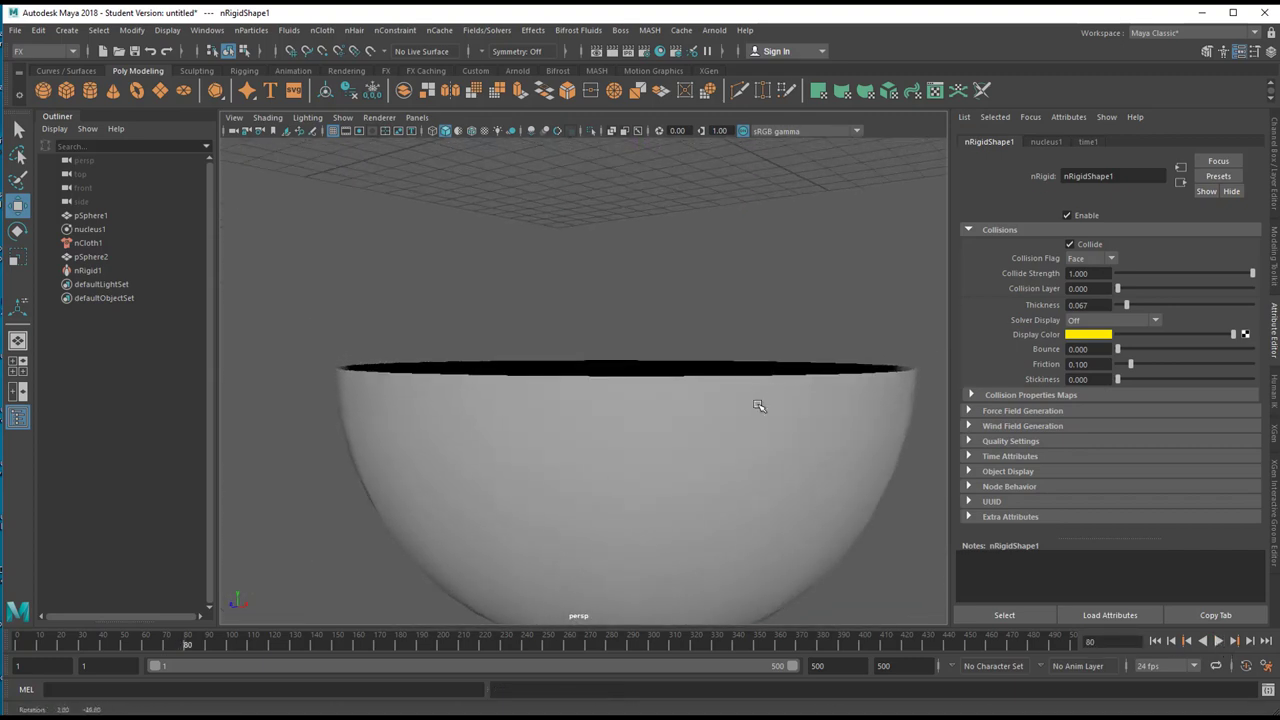
- Reverse the bowl pSphere2's normals with Modeling > Mesh Display > Reverse, then deselect
left_click(674, 437)
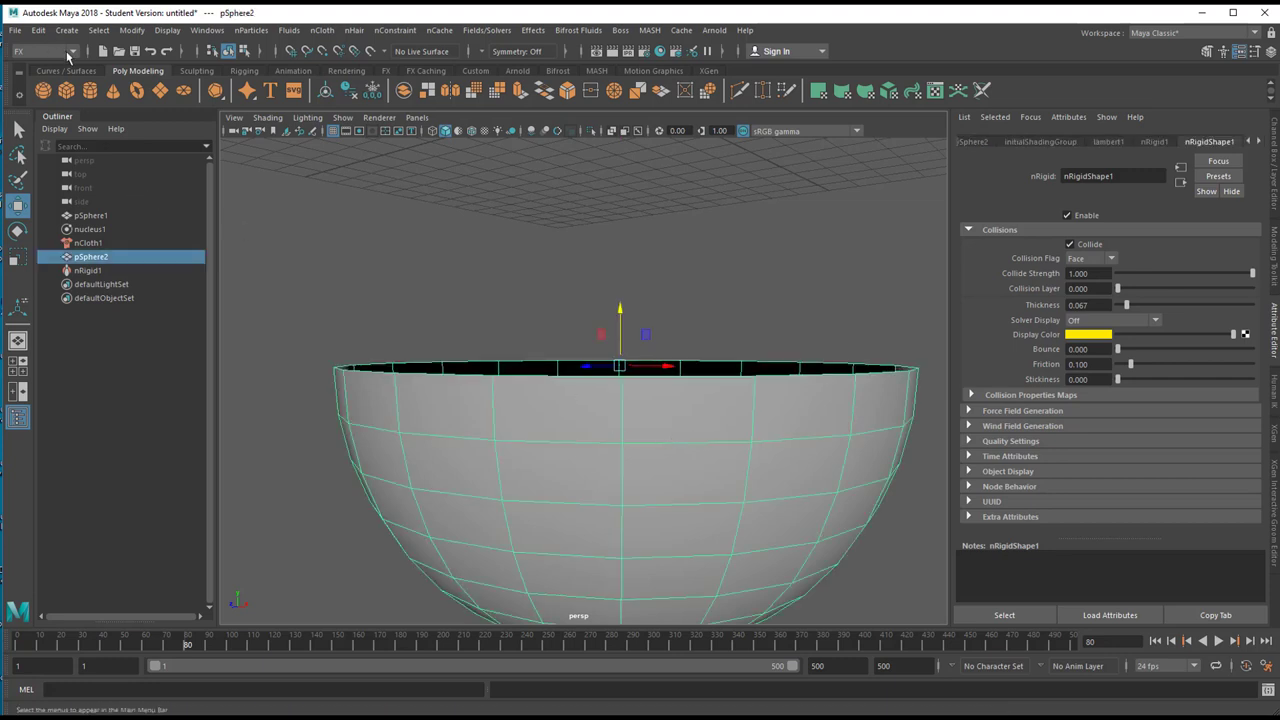
left_click(73, 51)
left_click(60, 66)
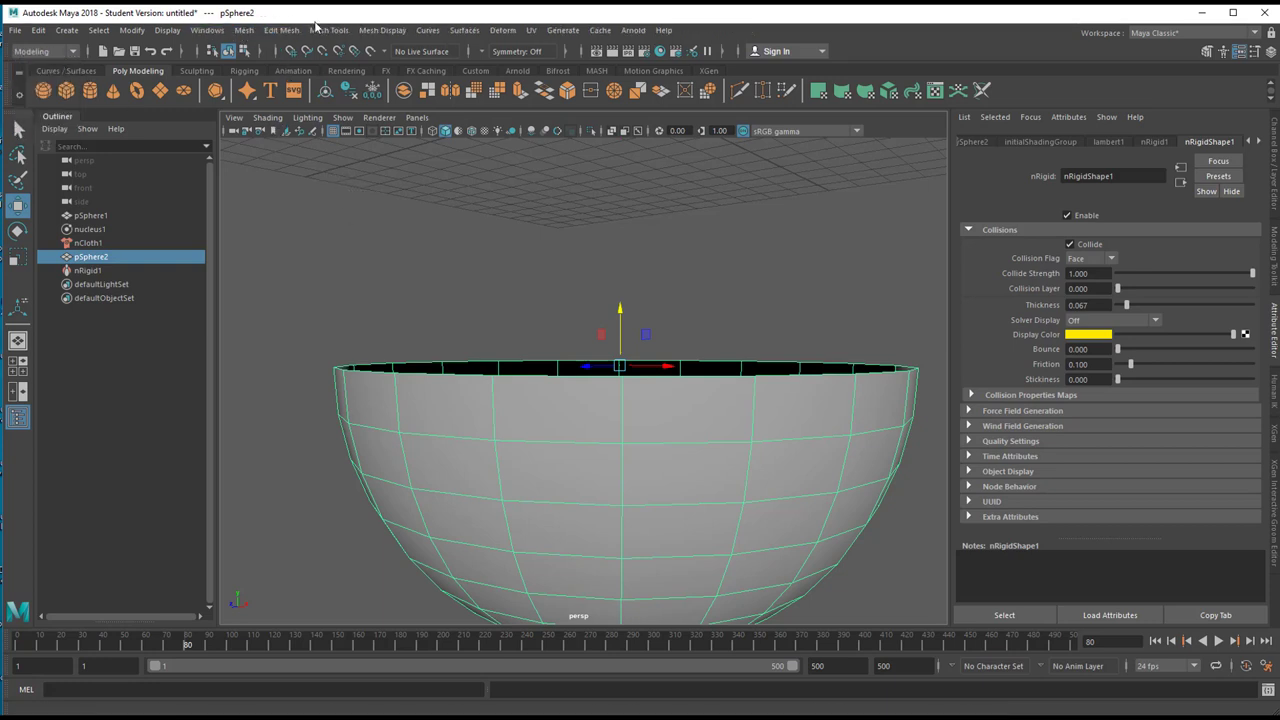
left_click(390, 31)
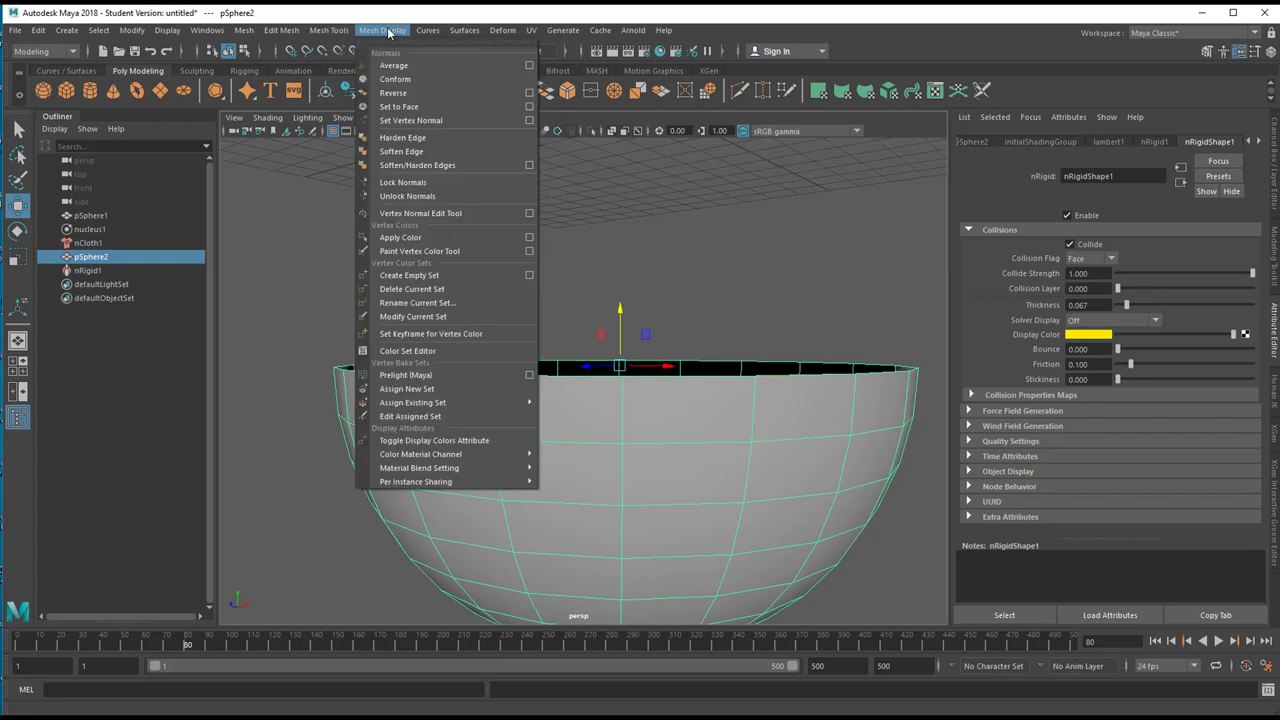
left_click(416, 97)
left_click_drag(657, 283, 306, 276, "alt")
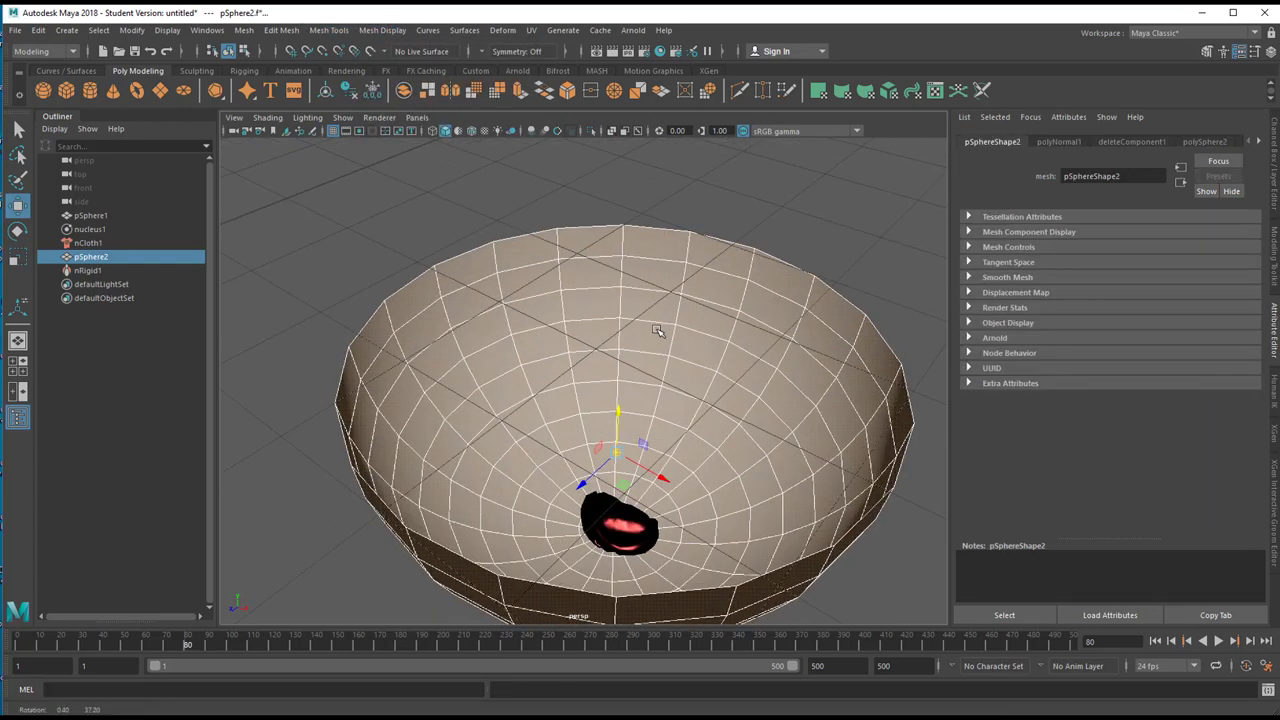
left_click(314, 257)
left_click_drag(383, 297, 393, 325, "alt")
right_click_drag(393, 325, 577, 270, "alt")
left_click_drag(577, 270, 756, 424, "alt")
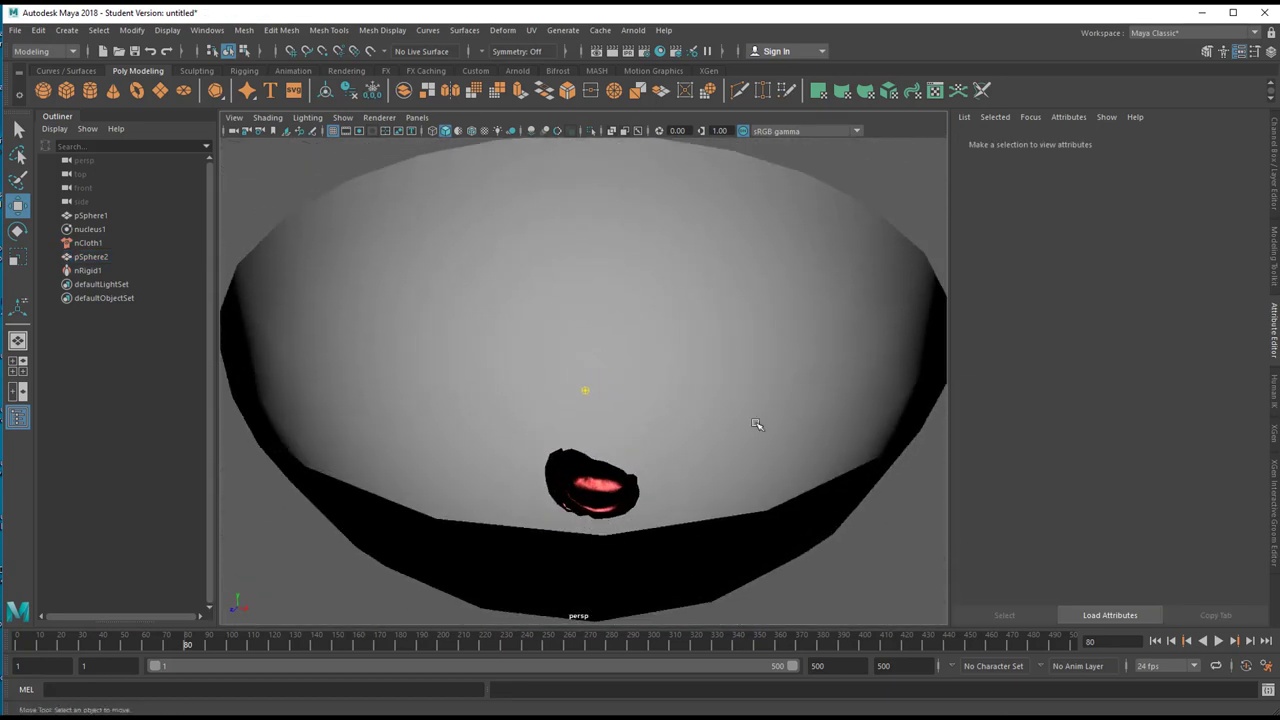
- Replay from the start, stop at frame 100, and select nCloth1 in the Outliner
left_click(1157, 643)
left_click(1218, 642)
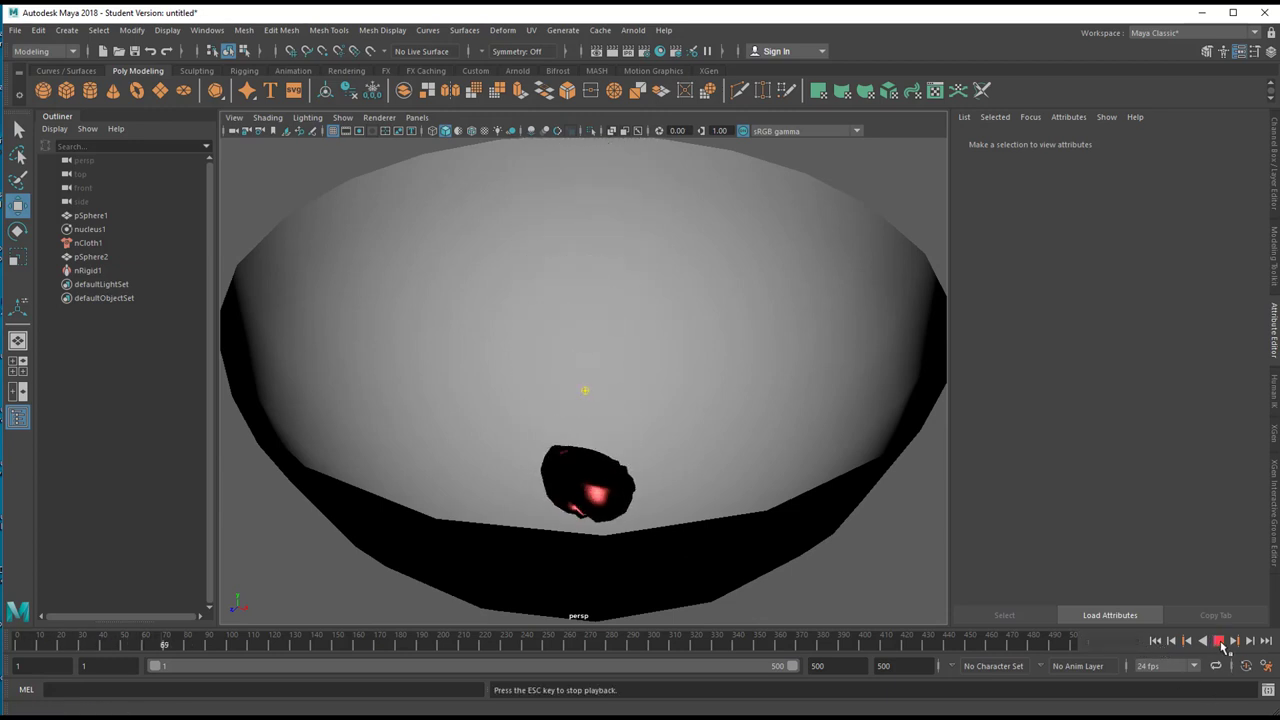
left_click(1220, 643)
right_click_drag(757, 514, 778, 466, "alt")
left_click_drag(778, 466, 735, 479, "alt")
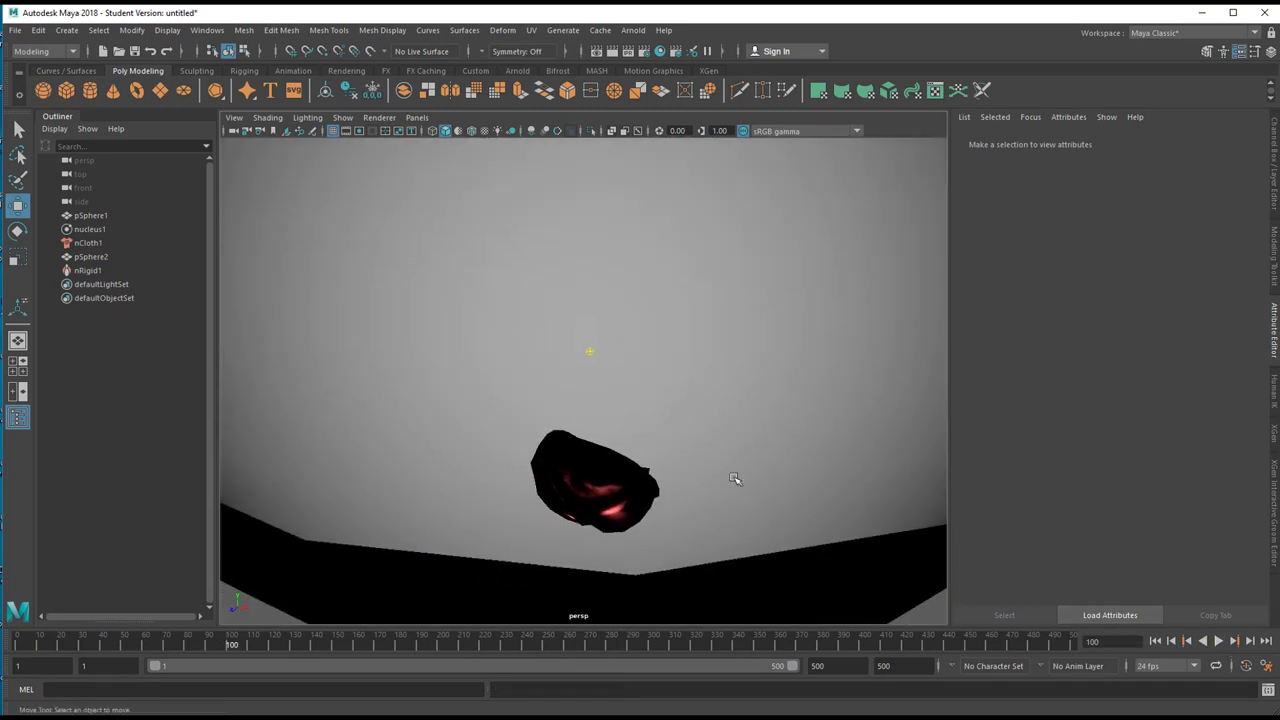
left_click(83, 246)
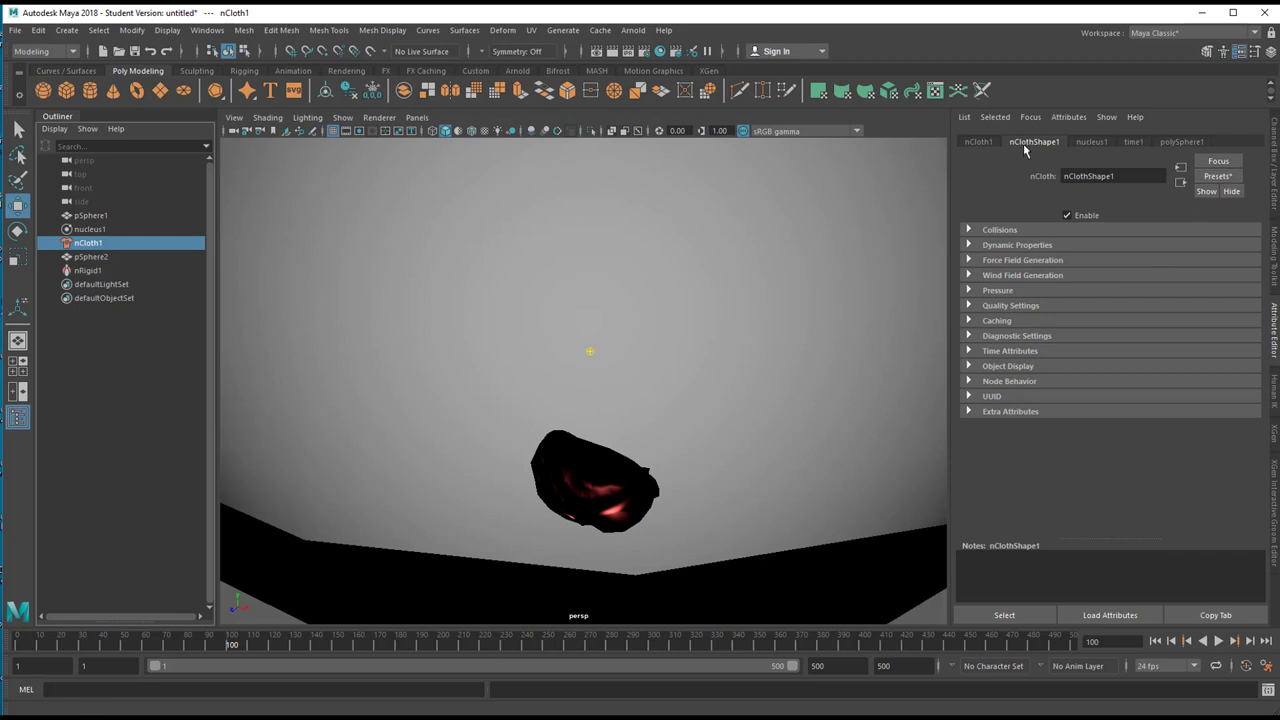
- Apply the tshirt preset to nClothShape1 and rewind to frame 1
left_click(1218, 178)
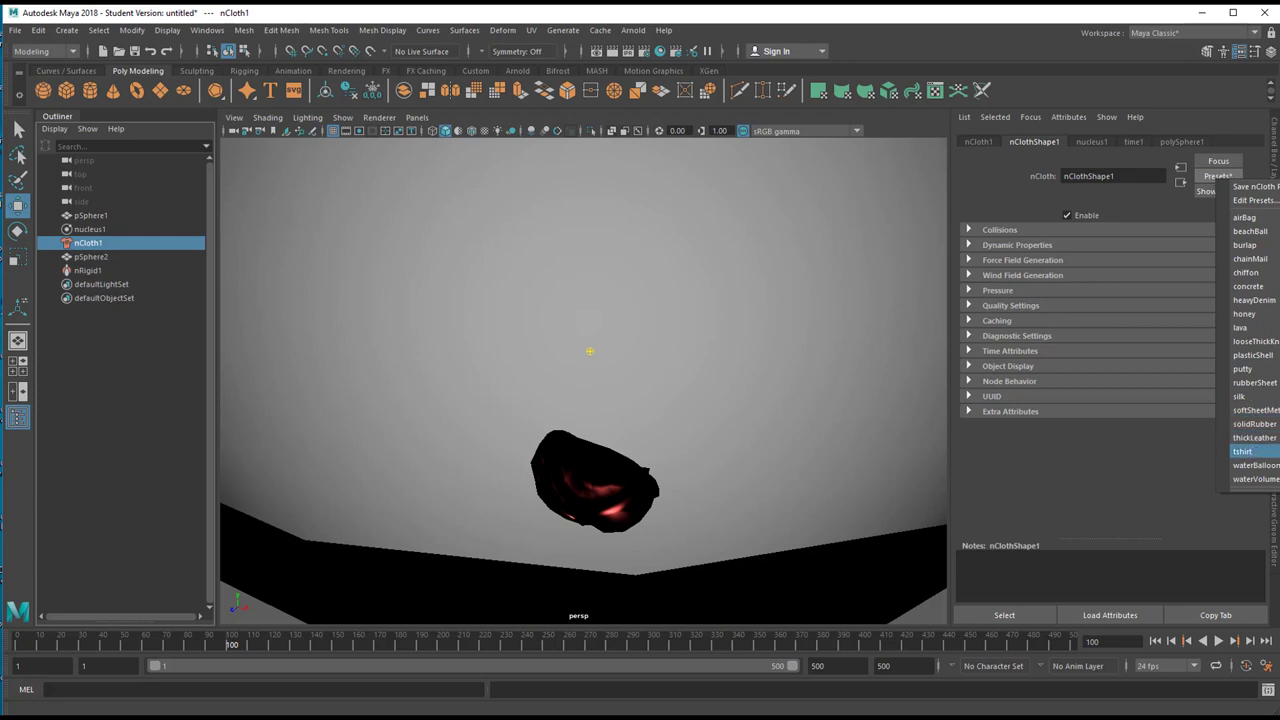
left_click(1245, 451)
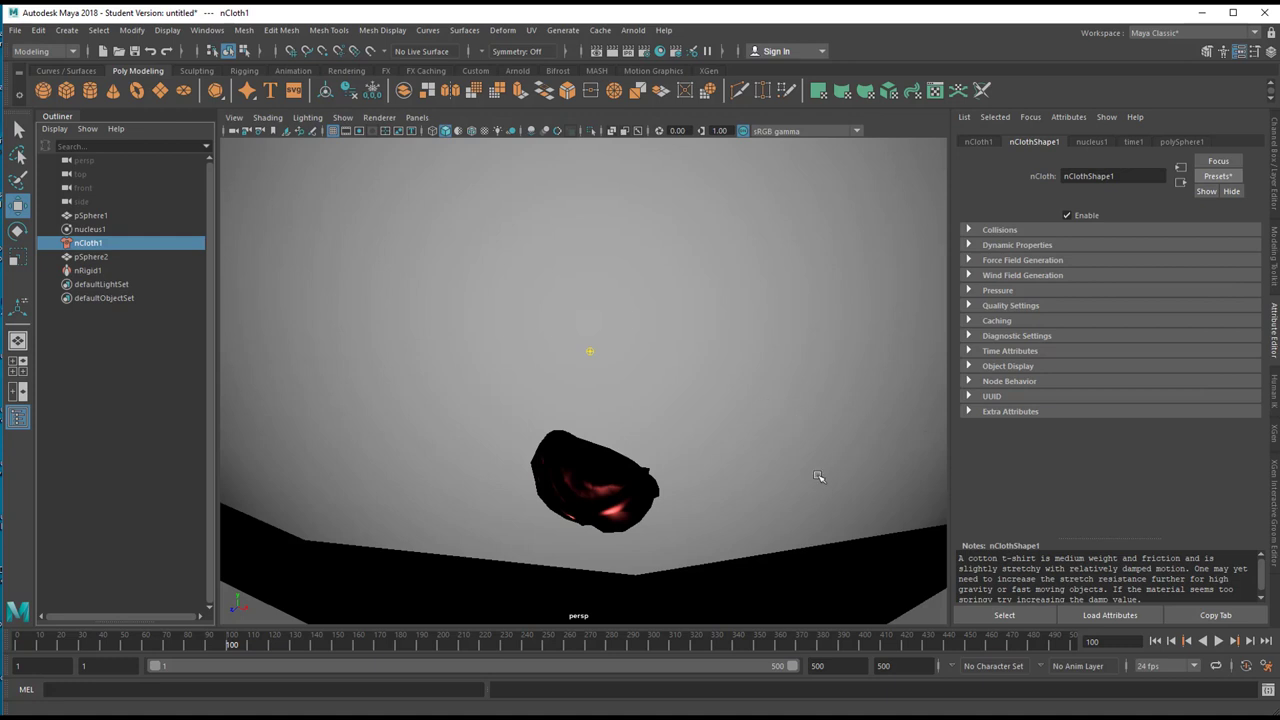
left_click(1156, 641)
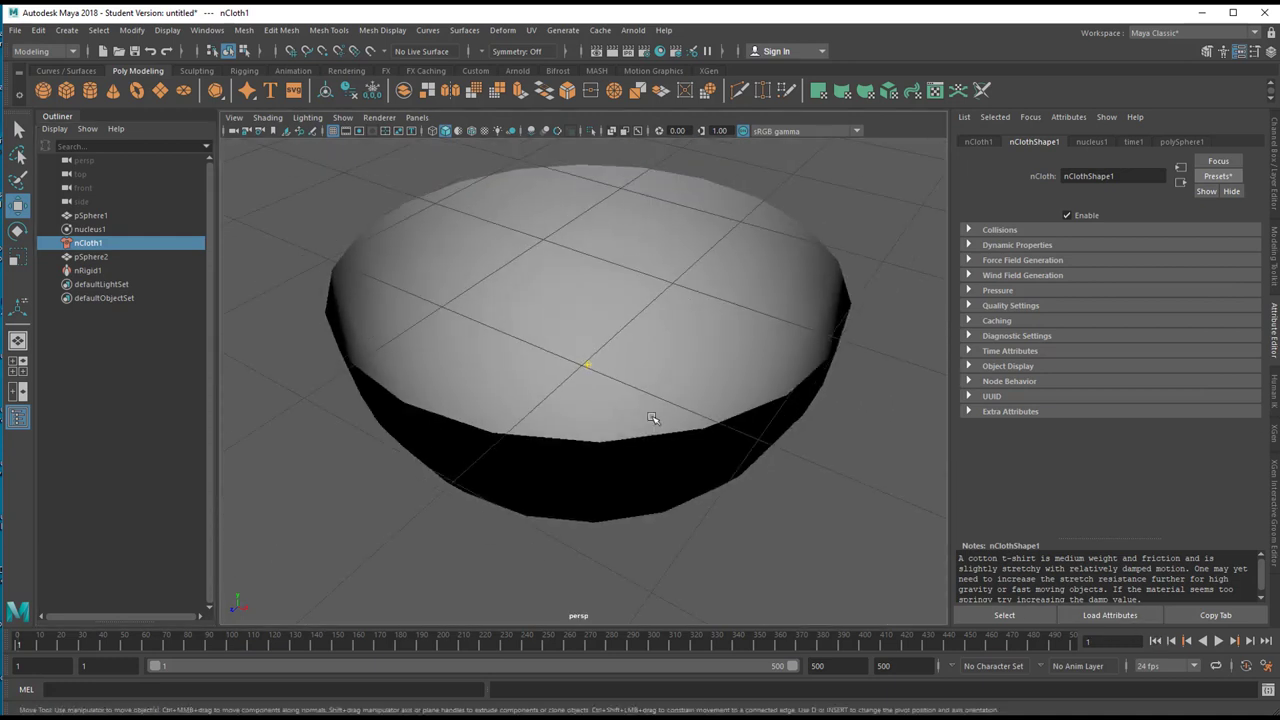
scroll(652, 418, "down", 5)
left_click_drag(561, 444, 600, 228, "alt")
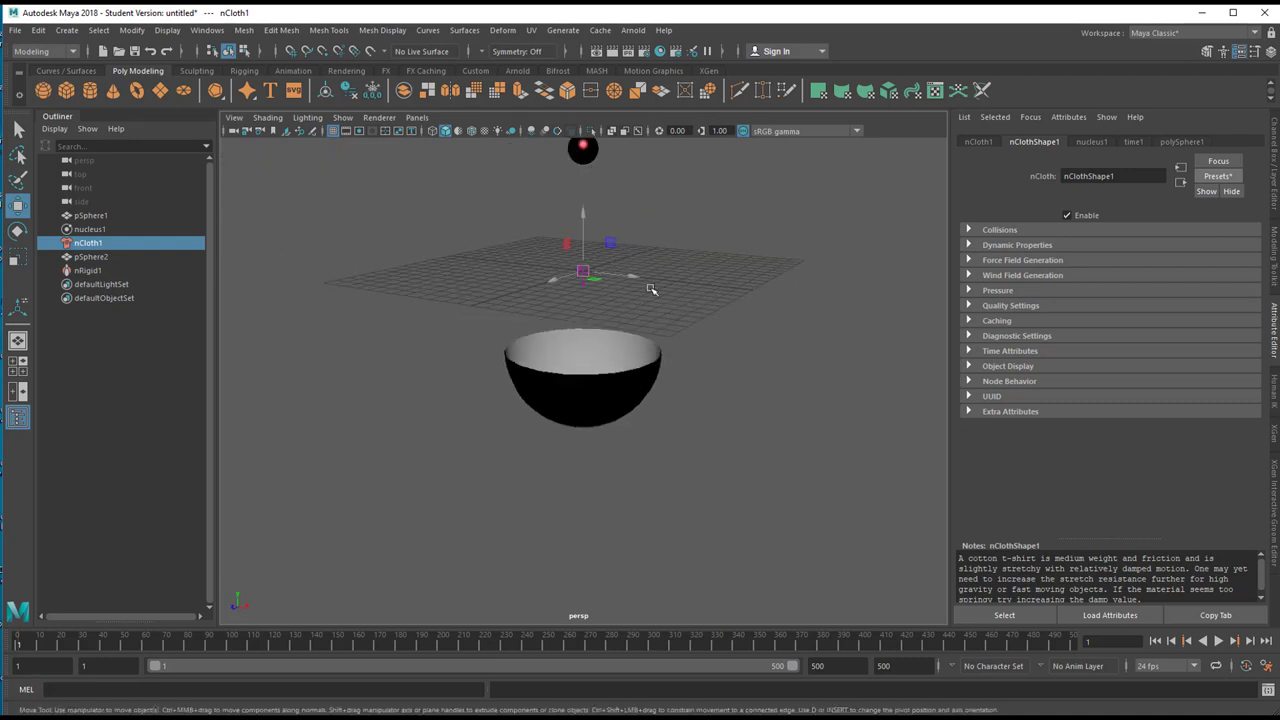
- Play the t-shirt cloth to frame 76, rewind to frame 1, and select the bowl
left_click(1219, 643)
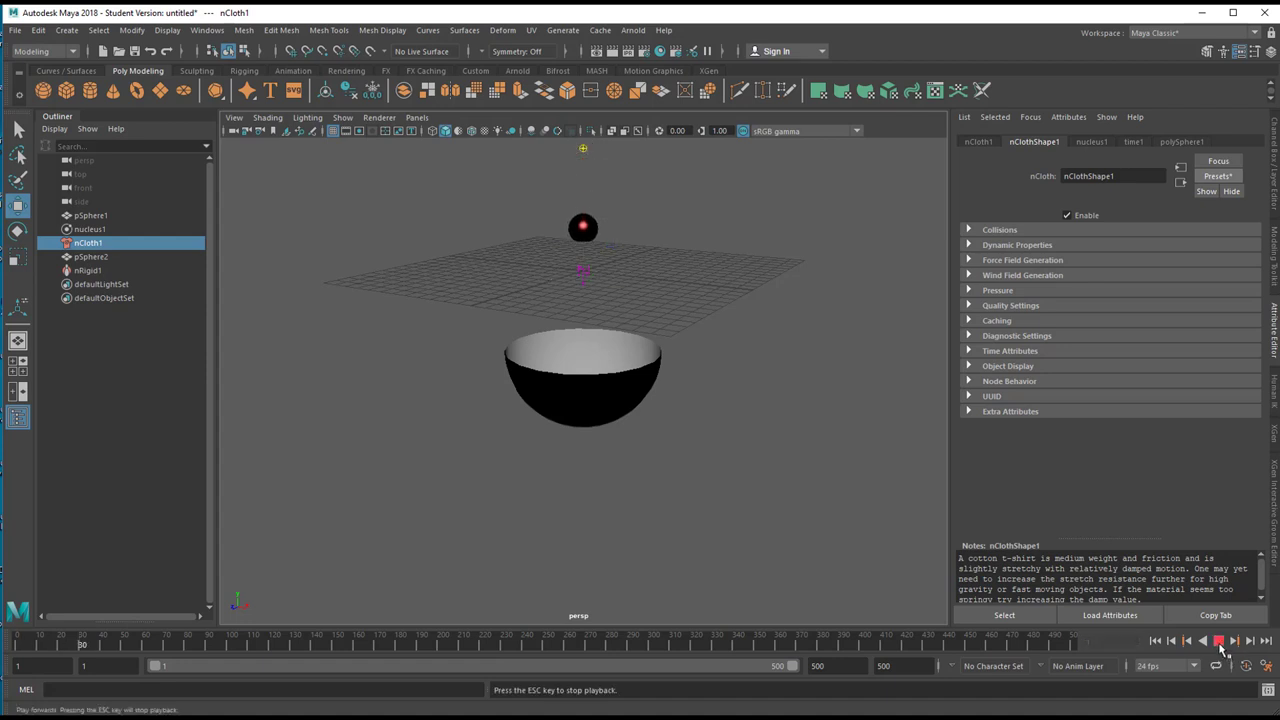
left_click(1219, 643)
left_click_drag(748, 444, 714, 474, "alt")
scroll(851, 480, "up", 10)
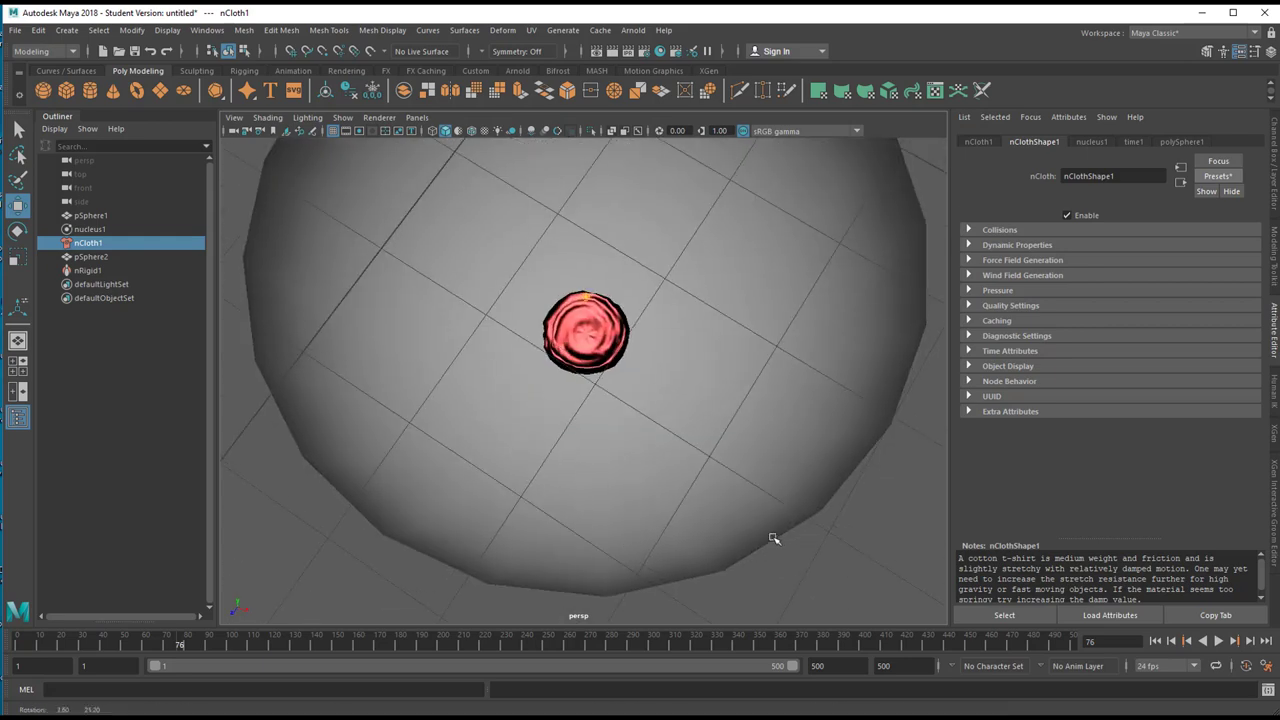
mouse_move(771, 538)
left_mouse_down("alt")
mouse_move(714, 543)
mouse_move(757, 543)
mouse_move(801, 516)
mouse_move(770, 528)
left_mouse_up("alt")
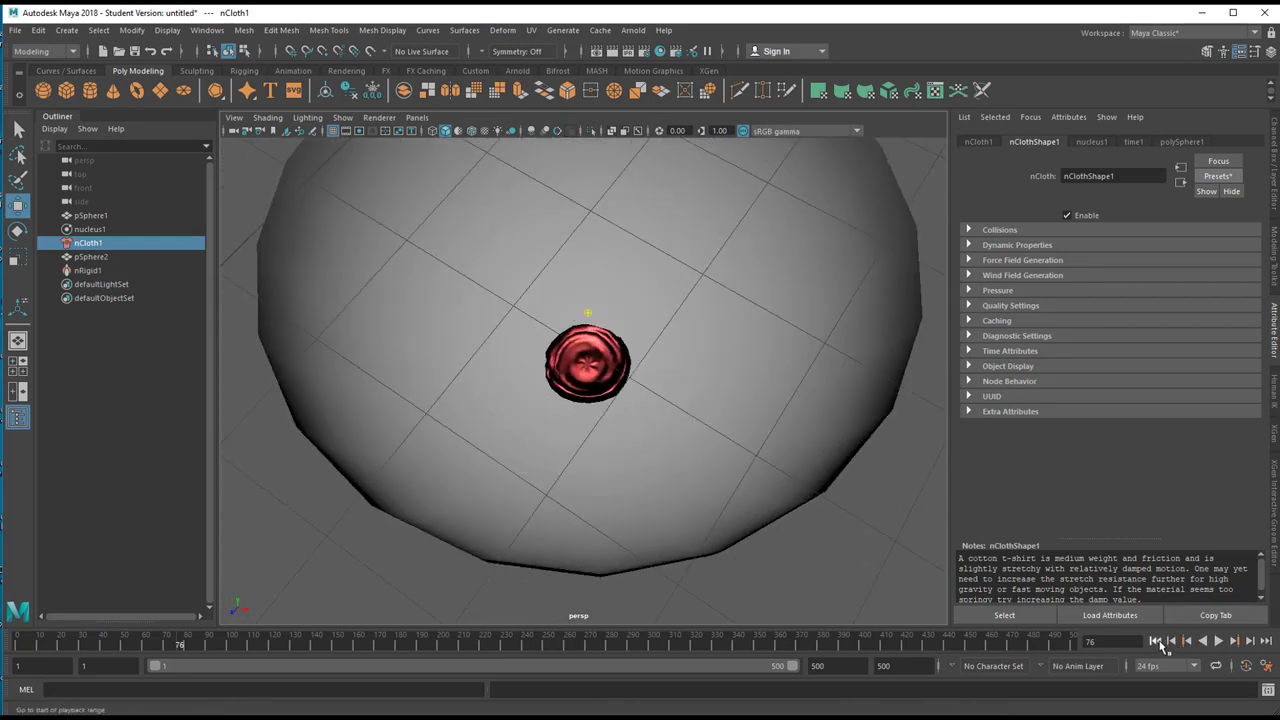
left_click(1157, 642)
left_click(720, 404)
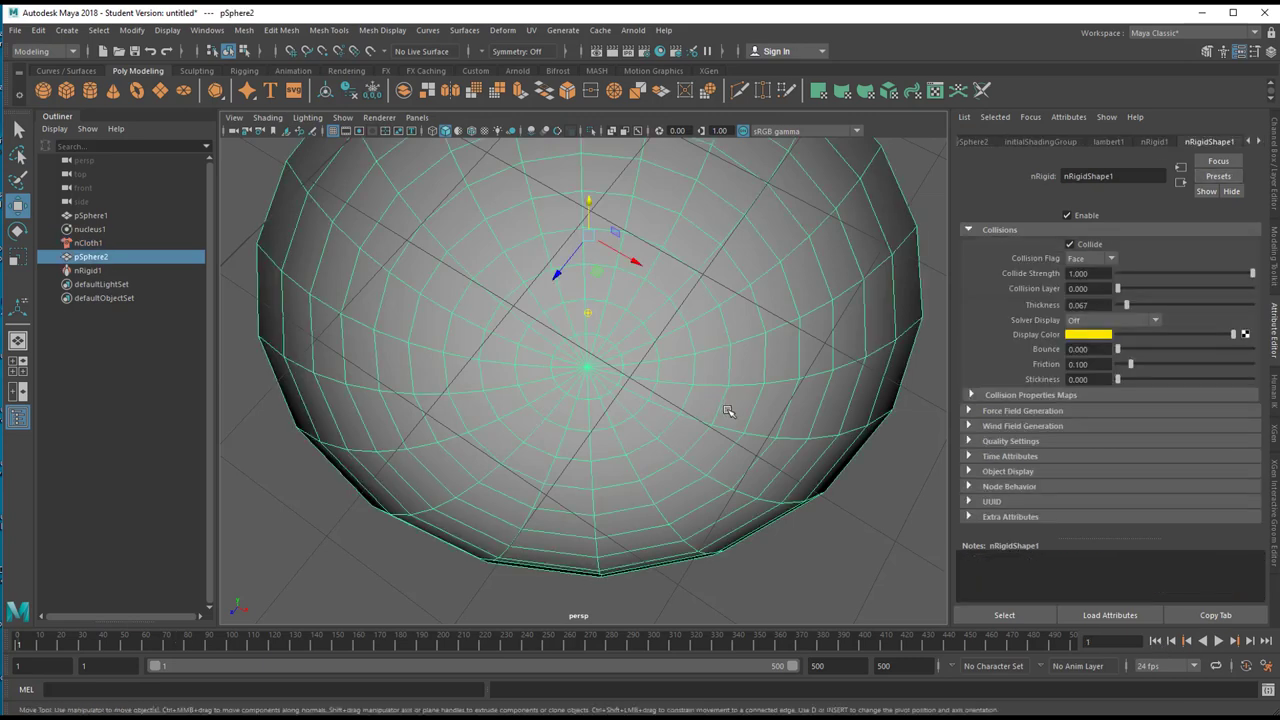
- Scale the bowl down uniformly and flatten it vertically
key("r")
left_click_drag(589, 236, 366, 342)
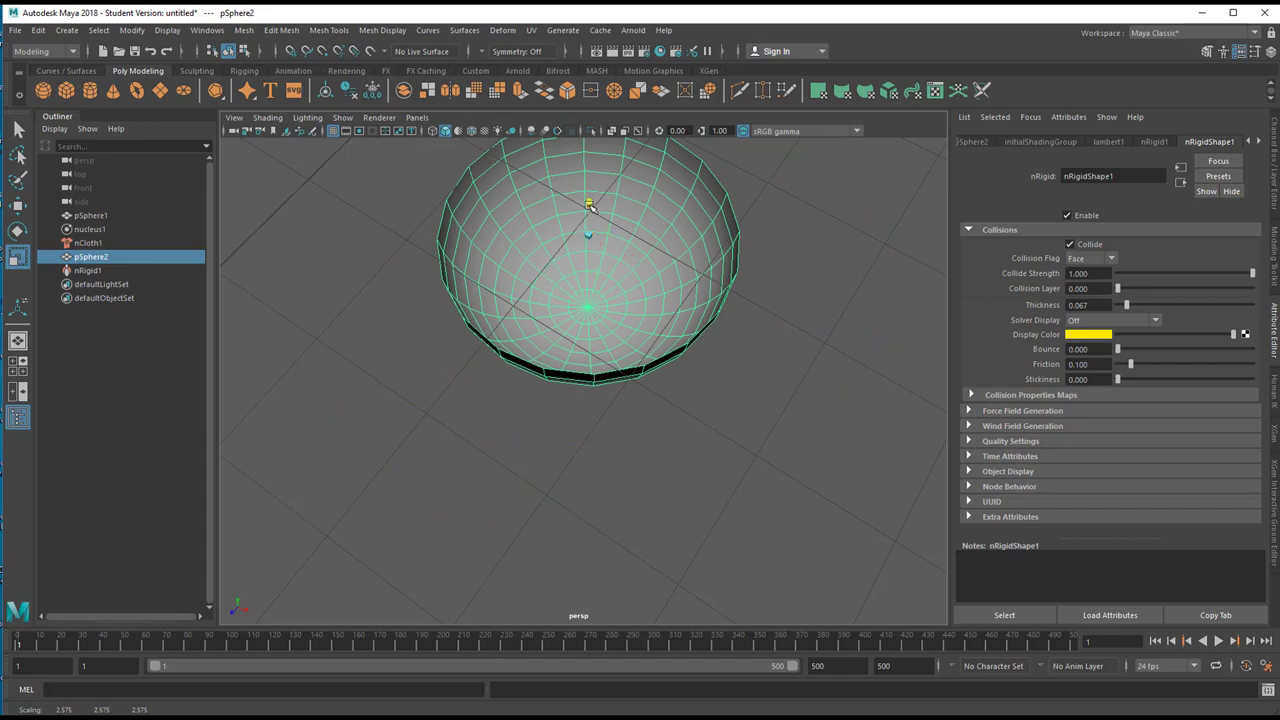
left_click_drag(590, 207, 560, 246)
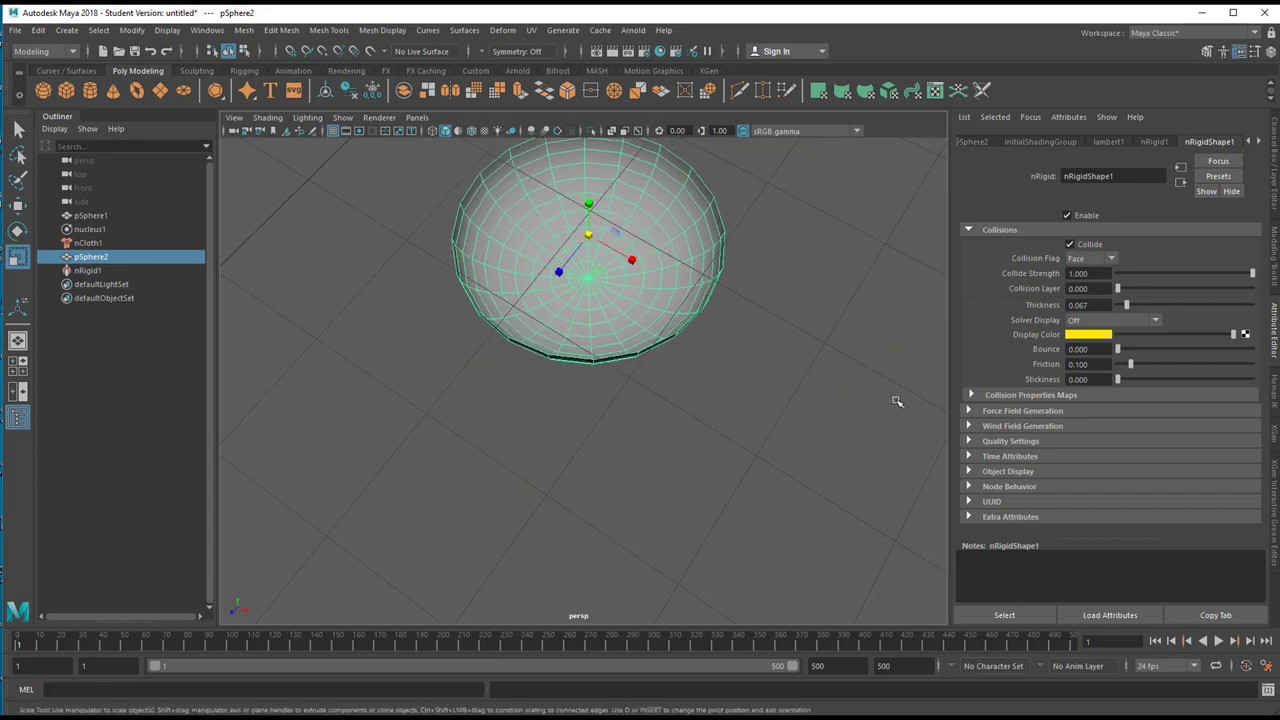
left_click_drag(899, 408, 780, 480, "alt")
right_click_drag(780, 480, 583, 434, "alt")
left_click_drag(583, 434, 680, 406, "alt")
scroll(660, 378, "up", 3)
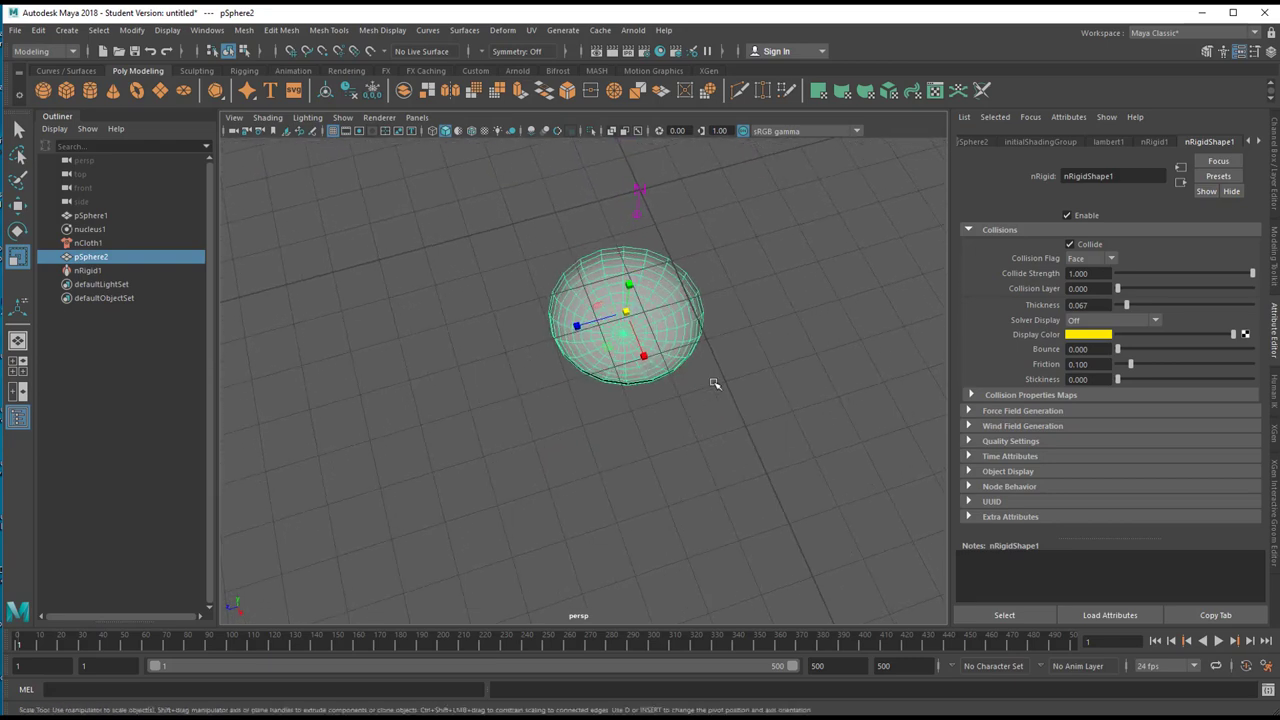
- Nudge the collider sideways, test the fall to frame 120, rewind, and select pSphere1
key("w")
left_click_drag(573, 331, 650, 352)
left_click(1220, 642)
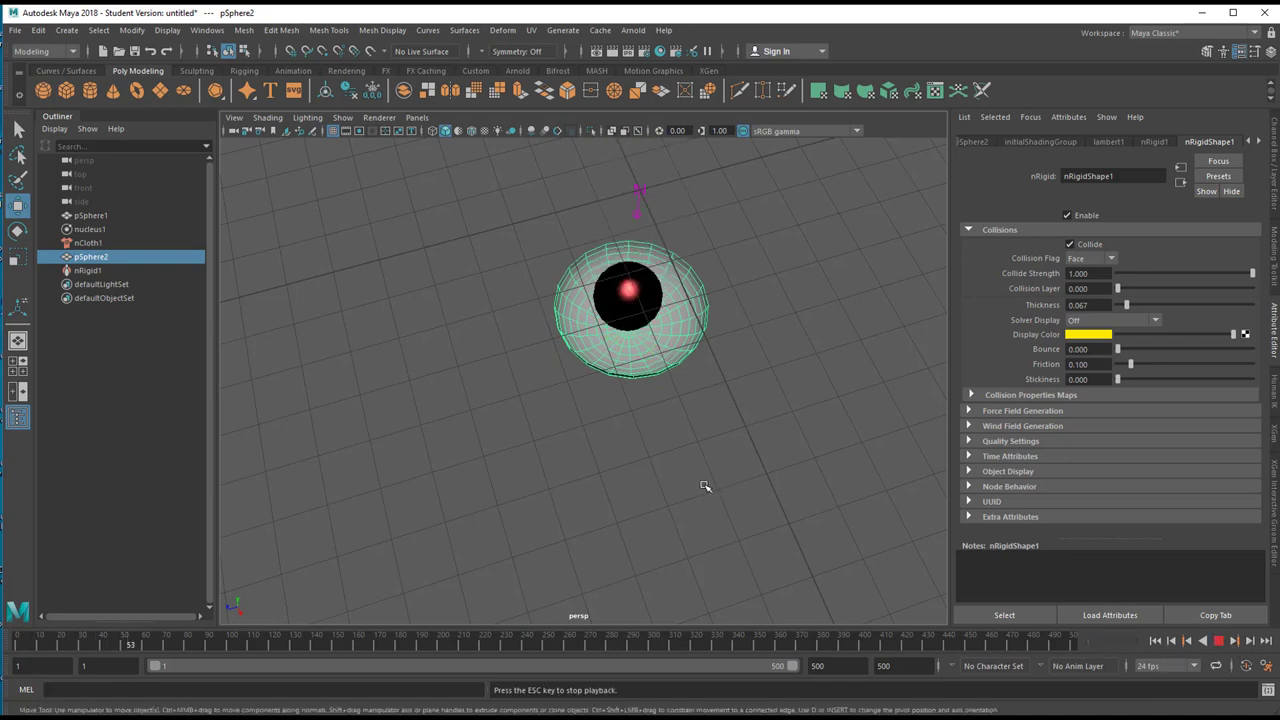
left_click(1220, 642)
left_click(1157, 643)
right_click_drag(754, 440, 514, 455, "alt")
left_click_drag(590, 415, 531, 417, "alt")
right_click_drag(531, 417, 766, 351, "alt")
left_click_drag(766, 351, 605, 190, "alt")
left_click(598, 215)
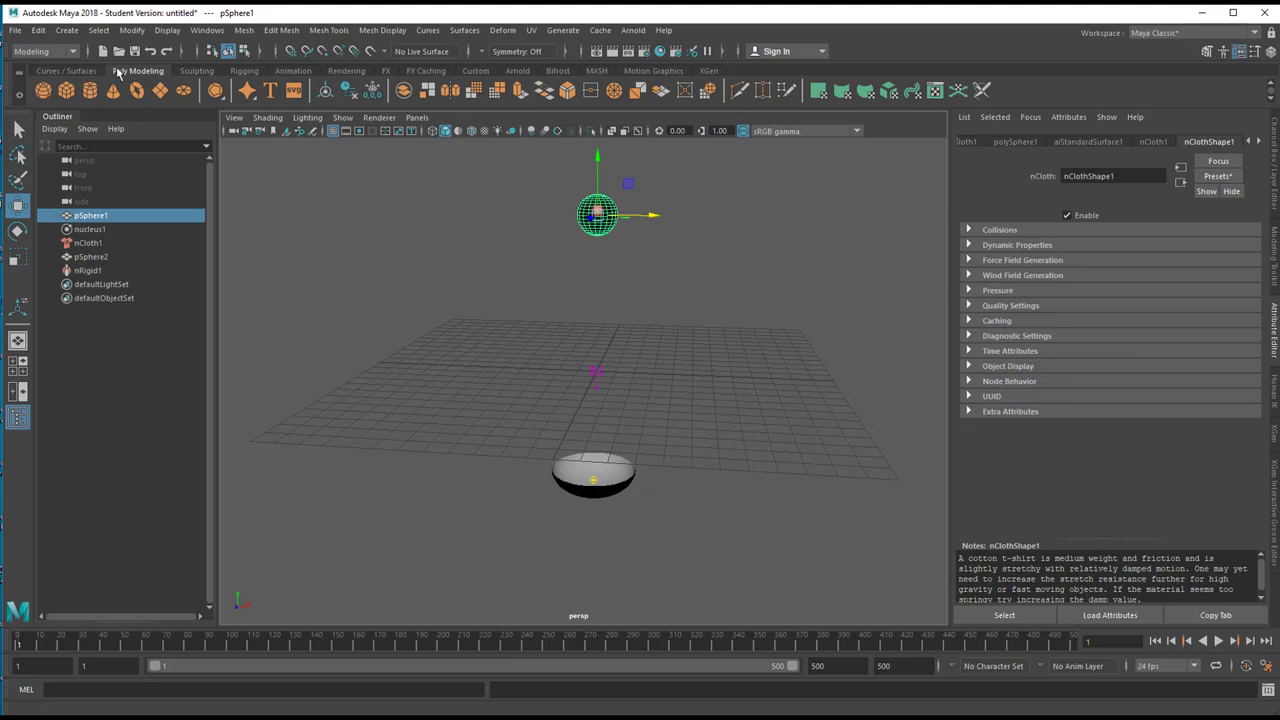
- Switch to the FX menu set and create nHair covering pSphere1
left_click(72, 52)
left_click(42, 112)
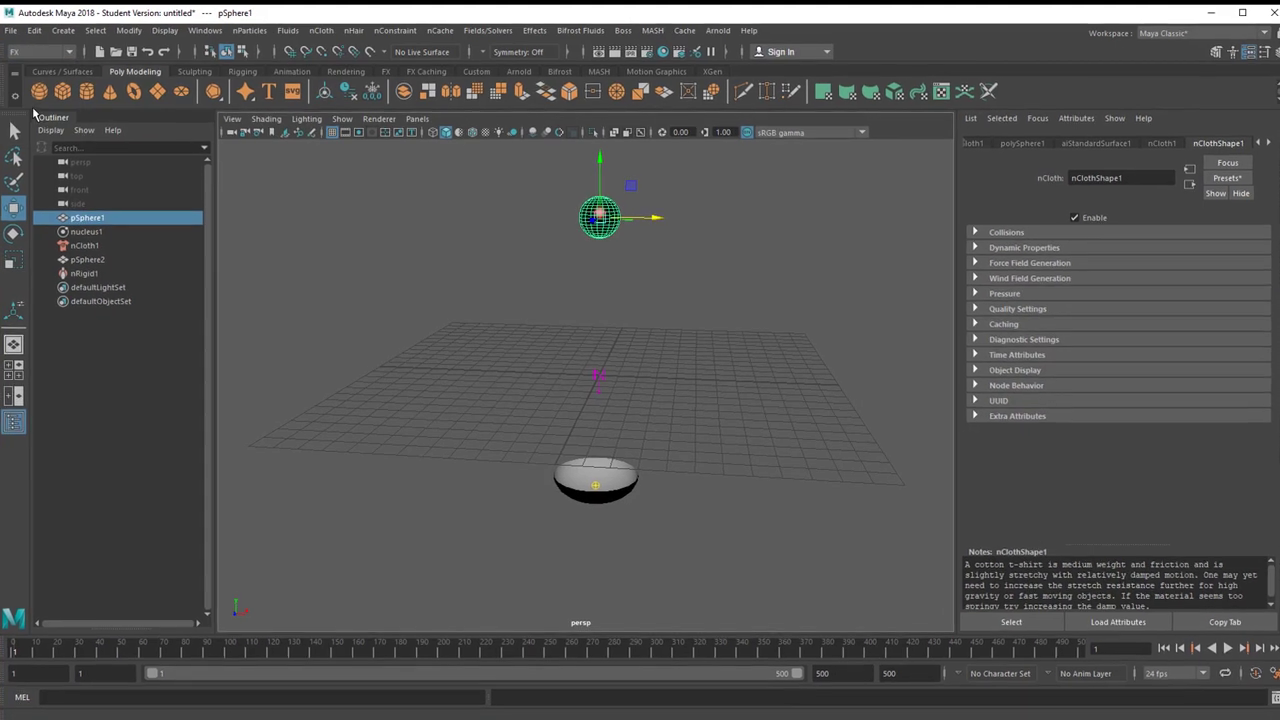
left_click(354, 31)
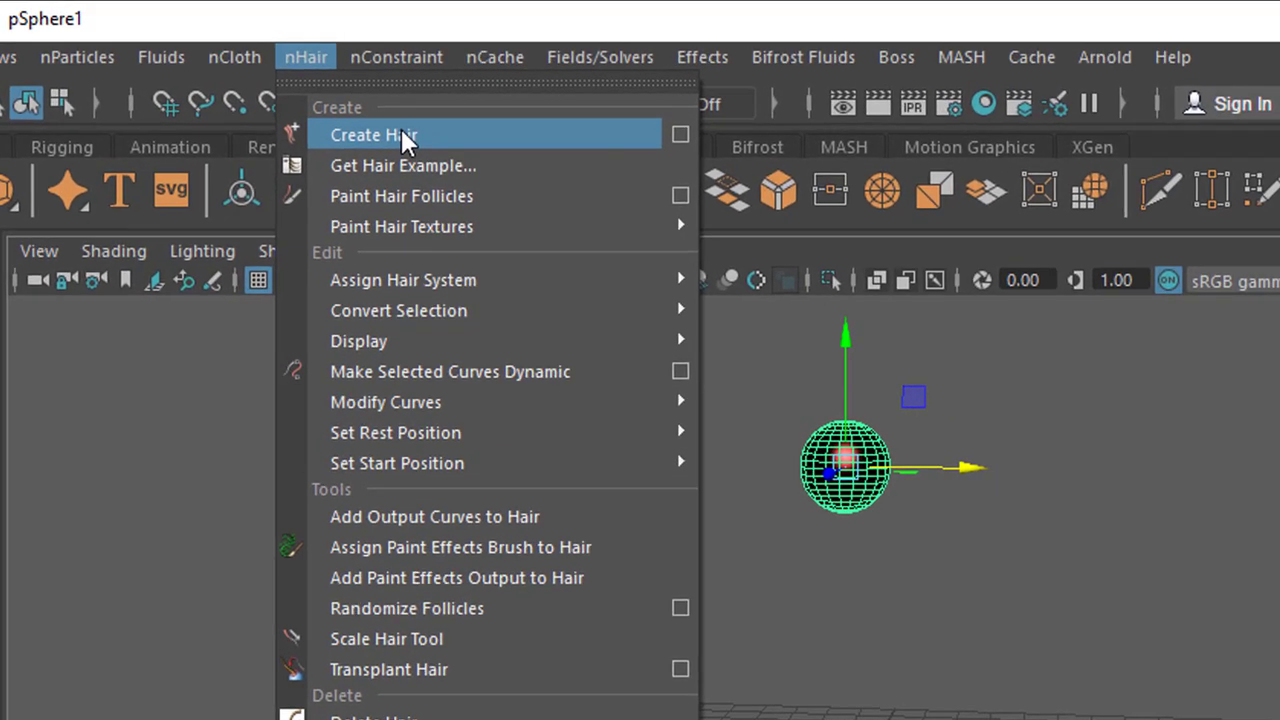
left_click(402, 133)
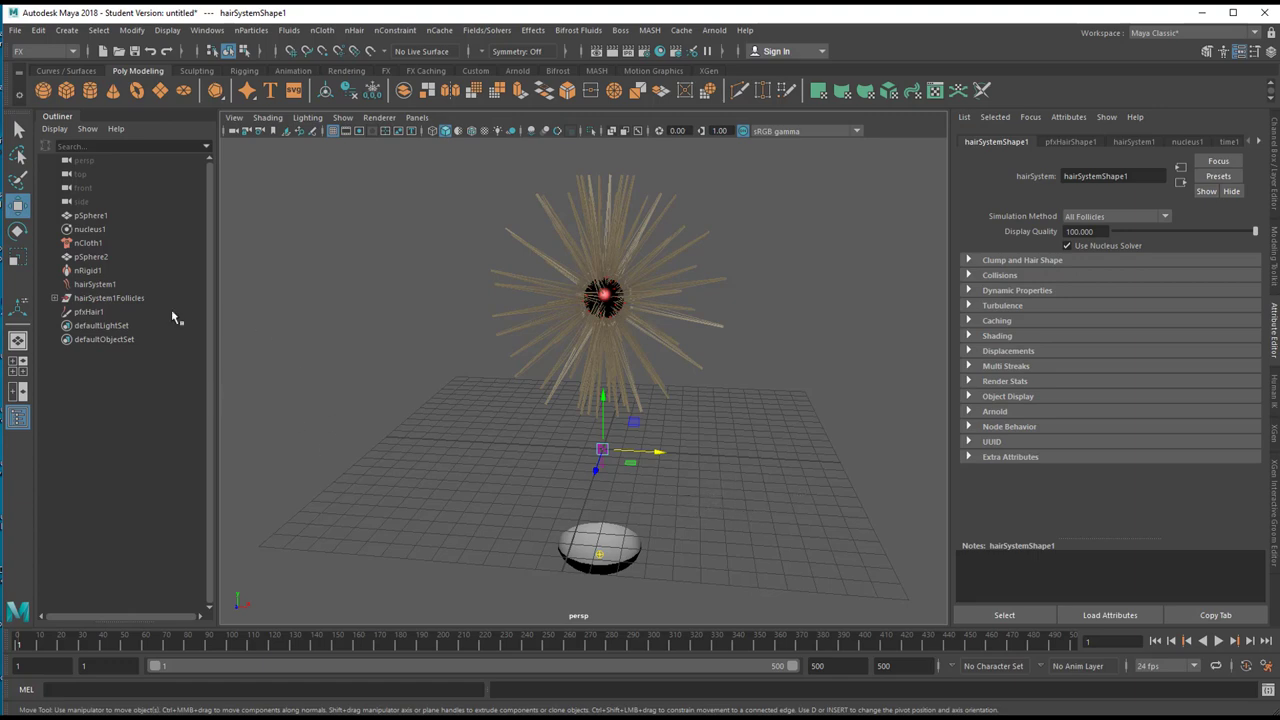
- Set nucleus1's Air Density to 2.253 and Gravity to 5.495
left_click(88, 229)
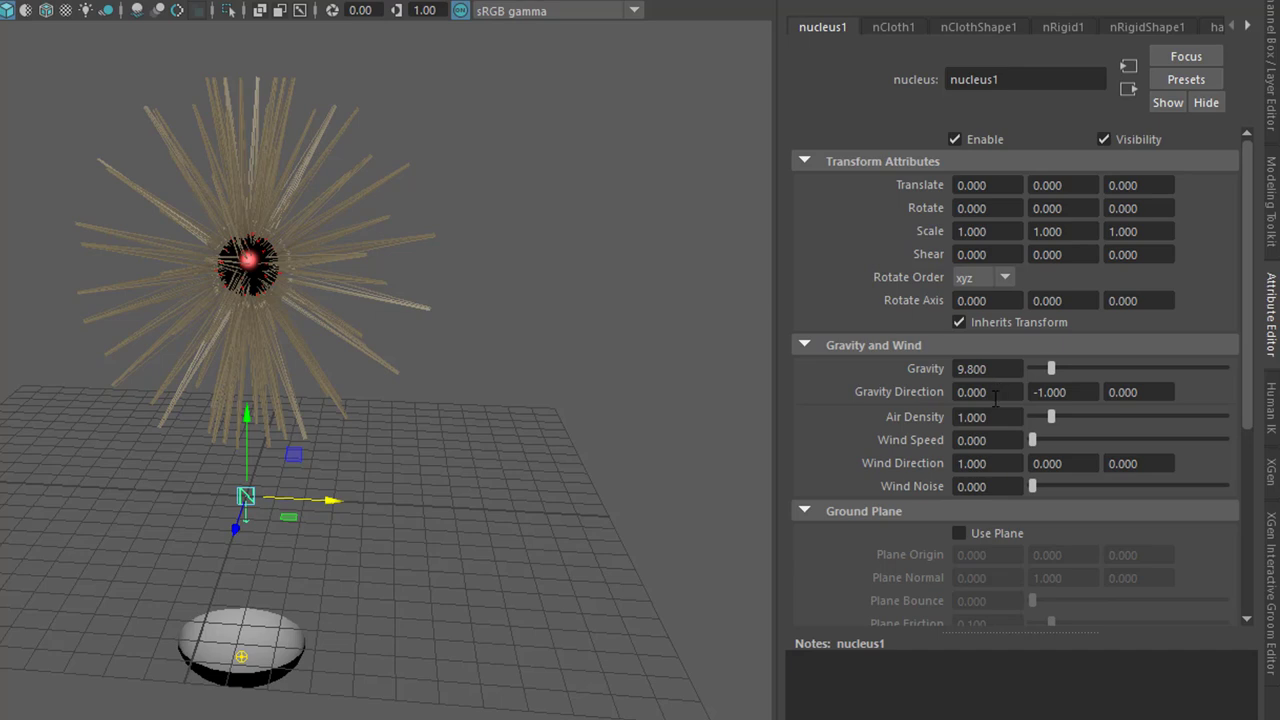
left_click_drag(1052, 417, 1075, 418)
left_click_drag(1052, 372, 1043, 380)
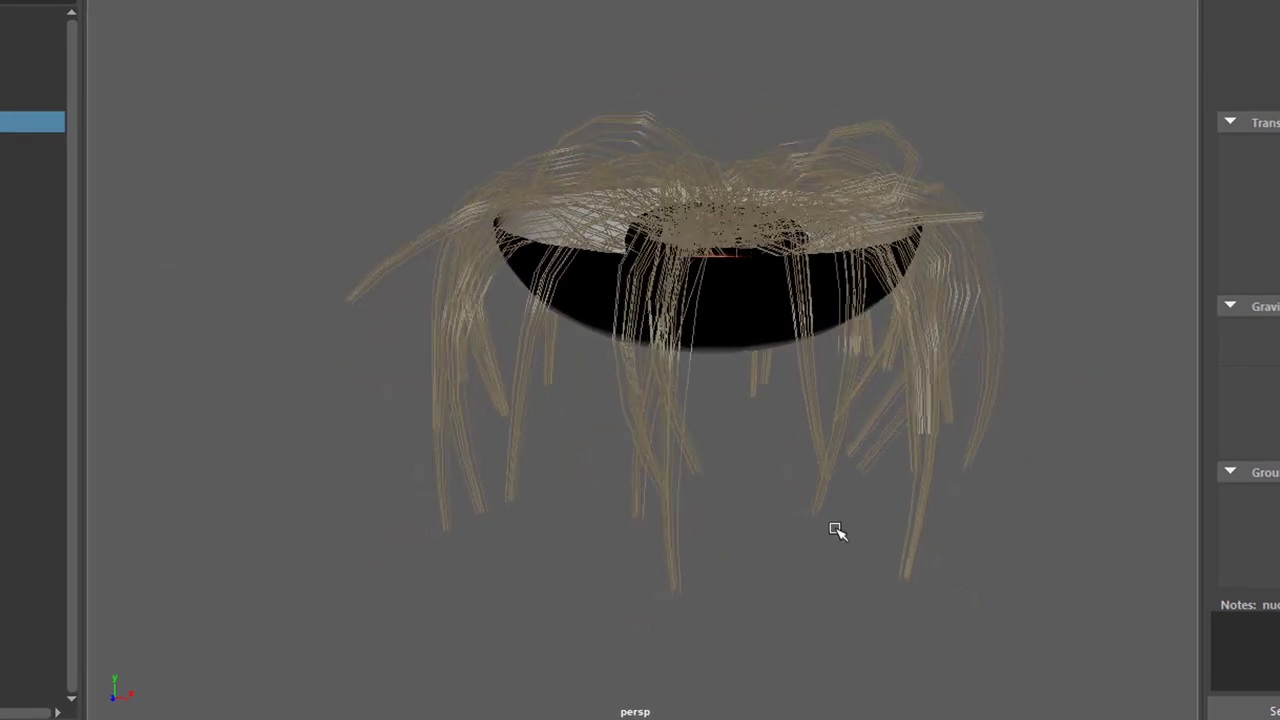
left_click_drag(831, 528, 826, 571, "alt")
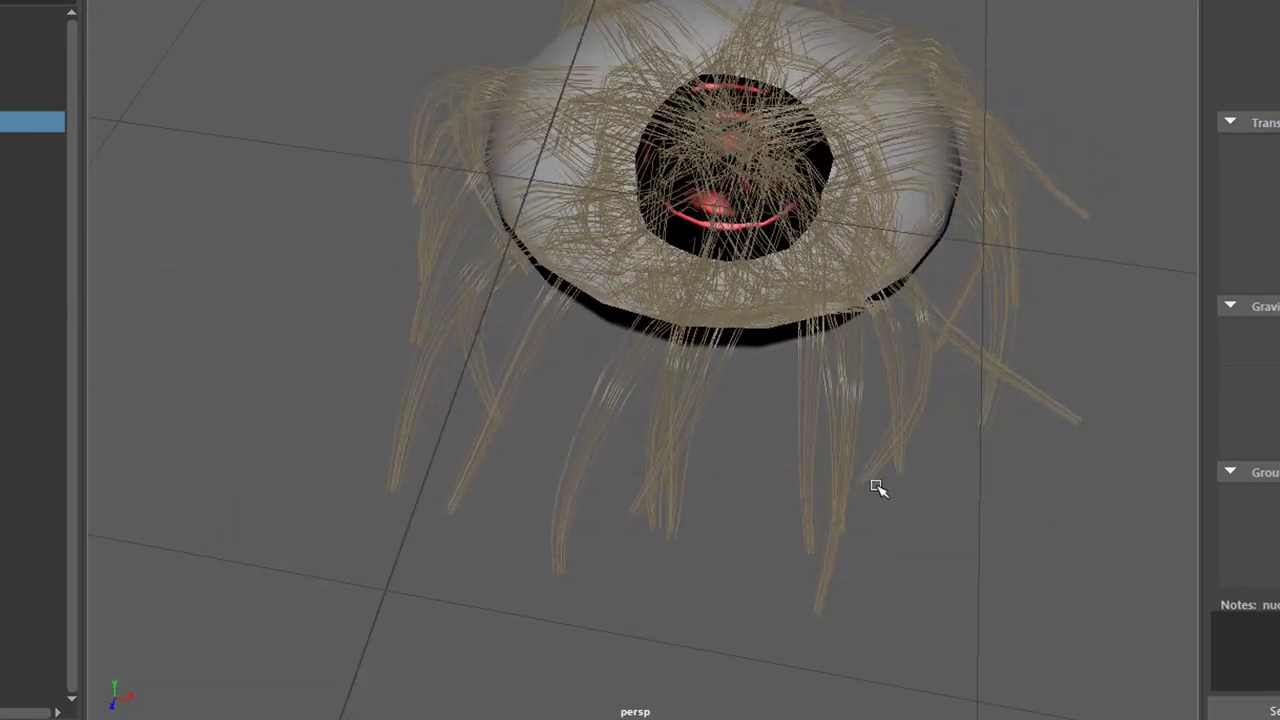
left_click_drag(815, 335, 729, 449, "alt")
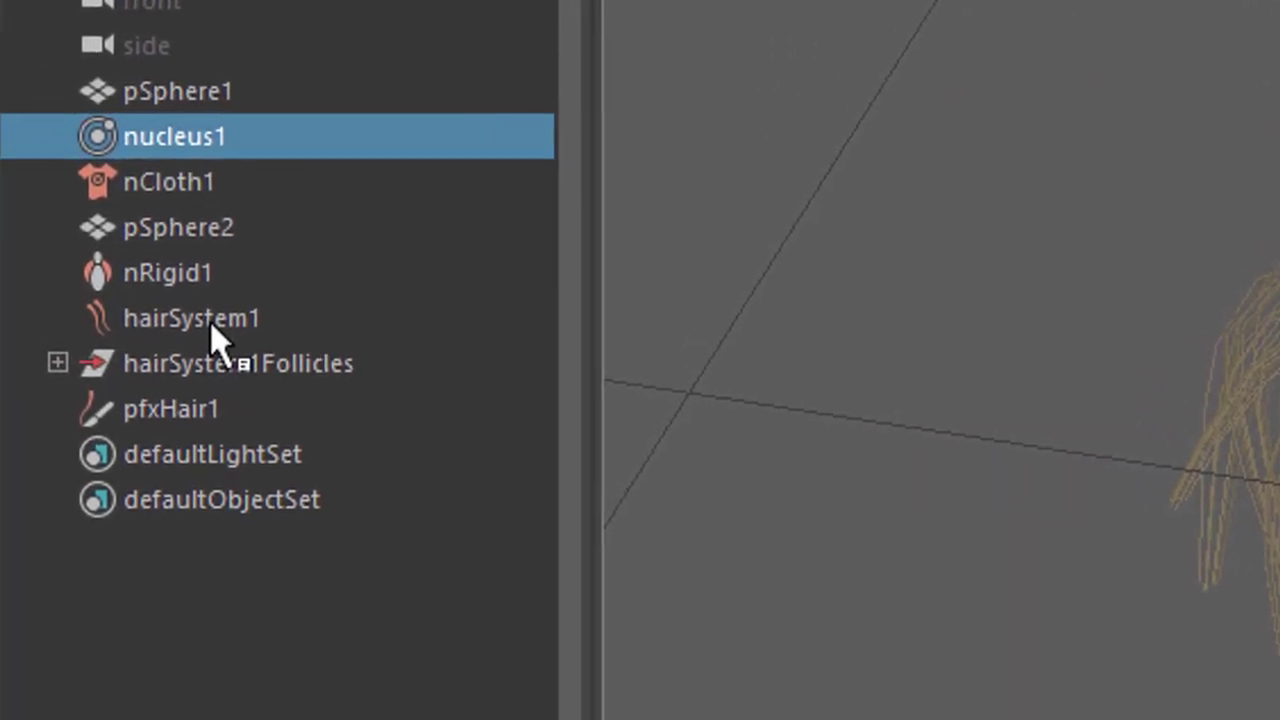
- Load hairSystem1's attributes and expand its Shading section to reach Hair Color
left_click(270, 343)
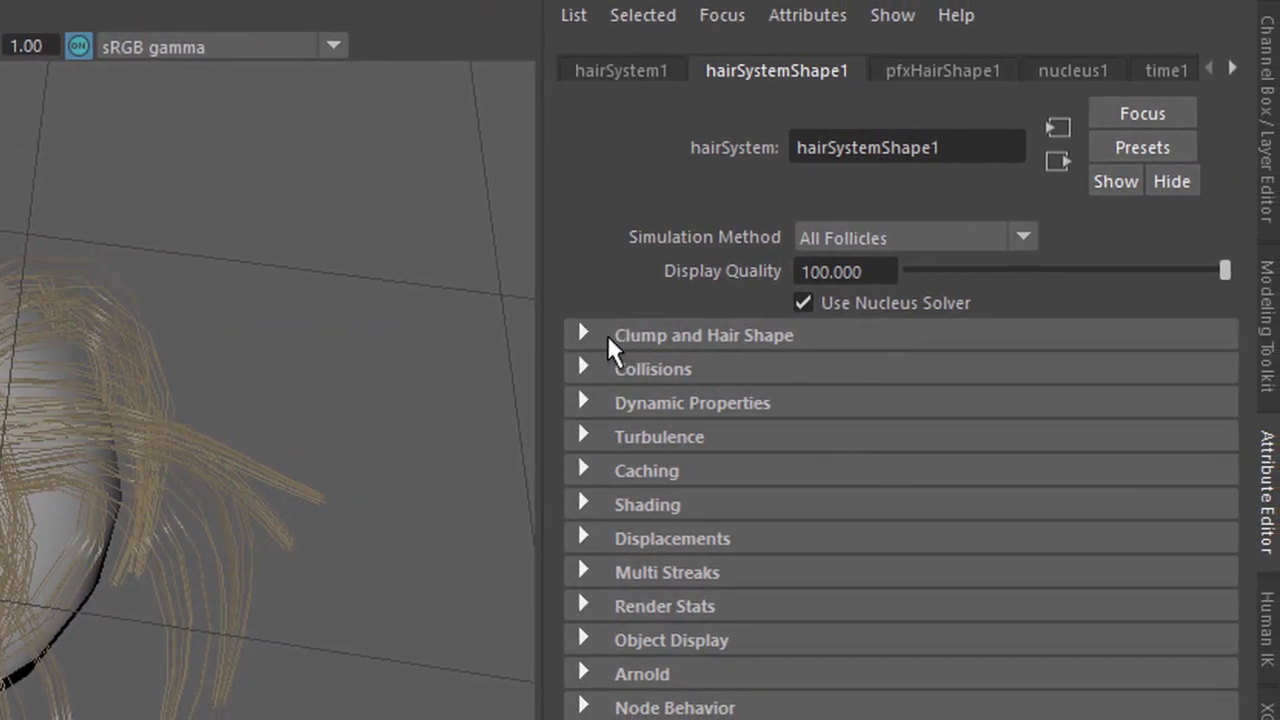
left_click(583, 335)
left_click(583, 335)
left_click(583, 504)
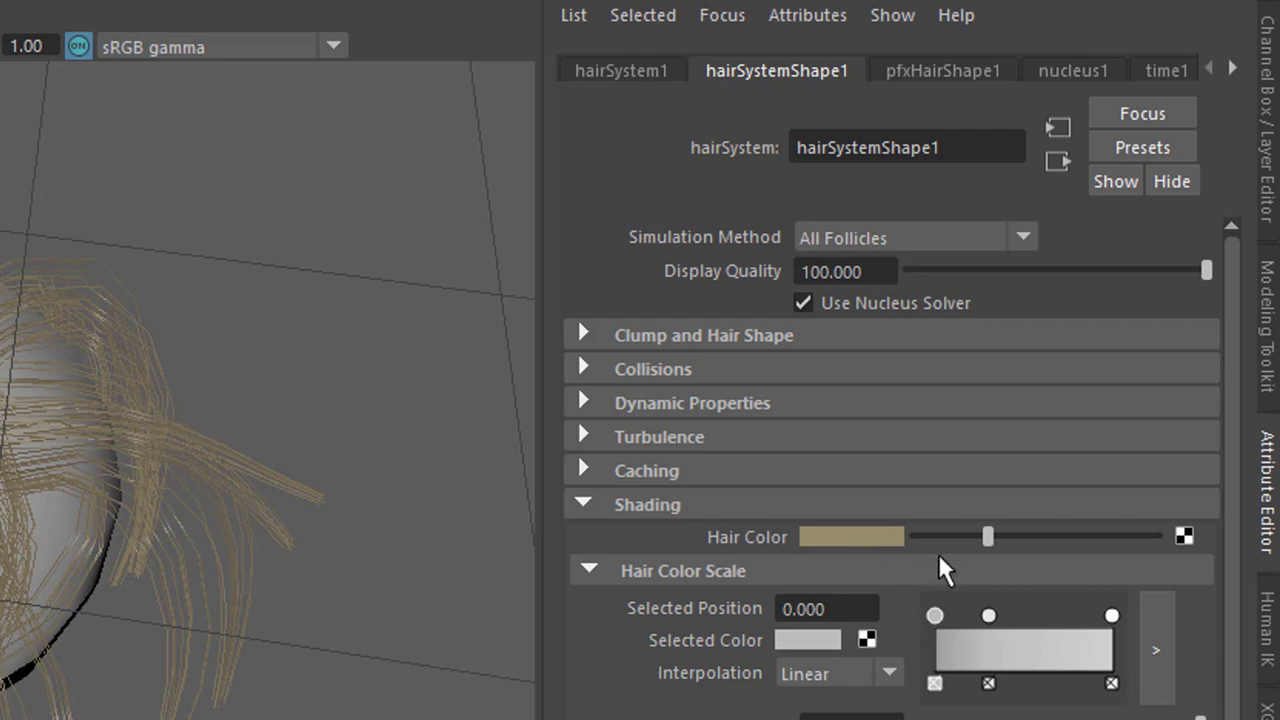
- Set the hair colour to a coppery pink: H 14, S 0.726, V 0.384
left_click(861, 532)
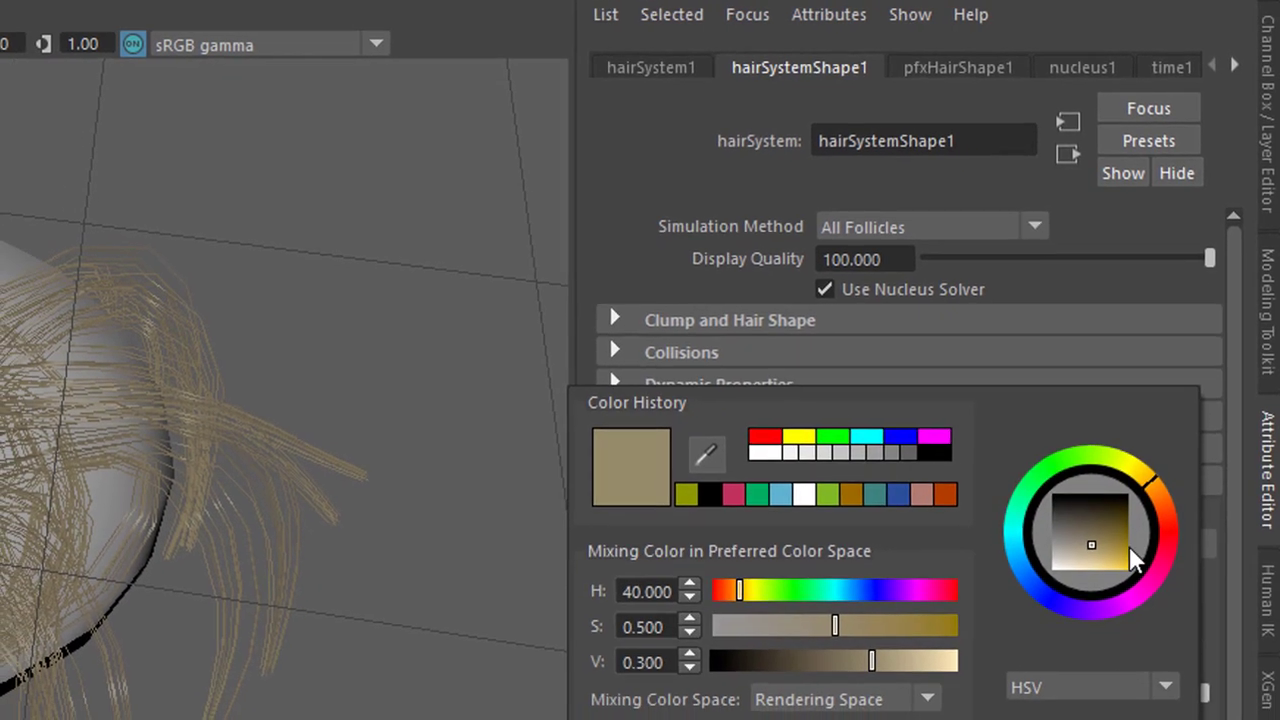
left_click(1160, 545)
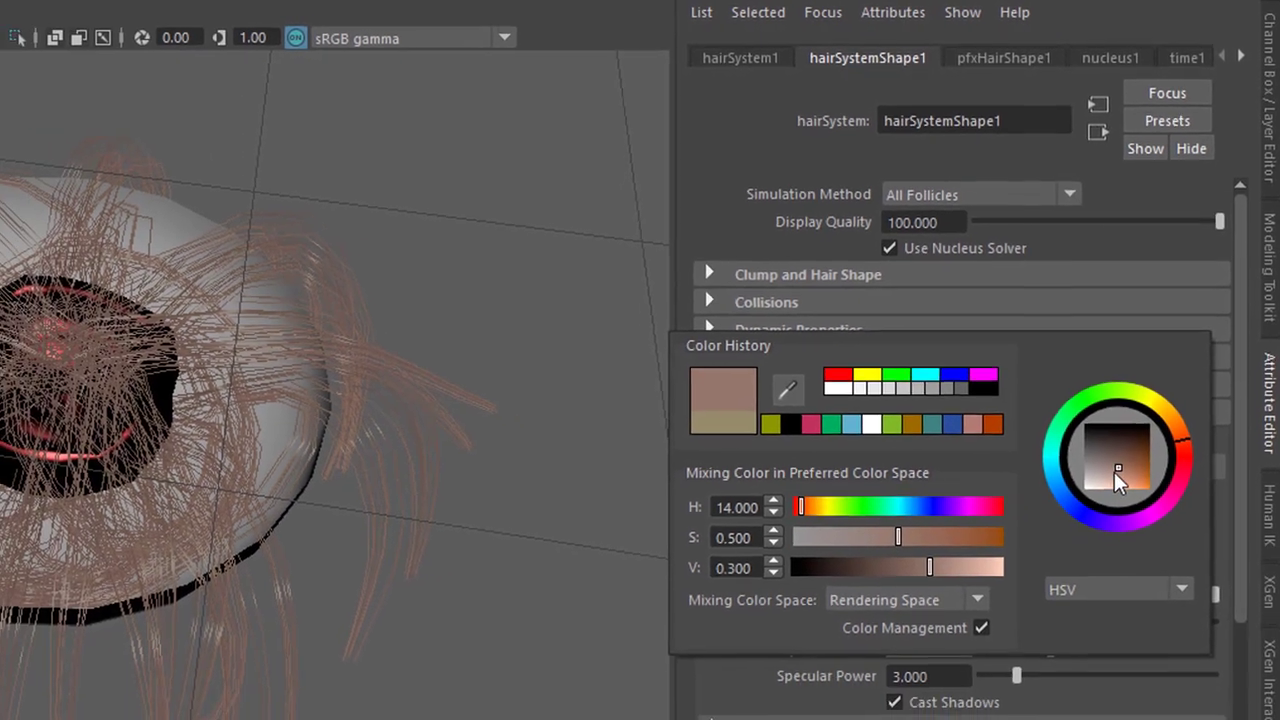
mouse_move(1110, 487)
left_mouse_down()
mouse_move(1140, 506)
mouse_move(1128, 499)
left_mouse_up()
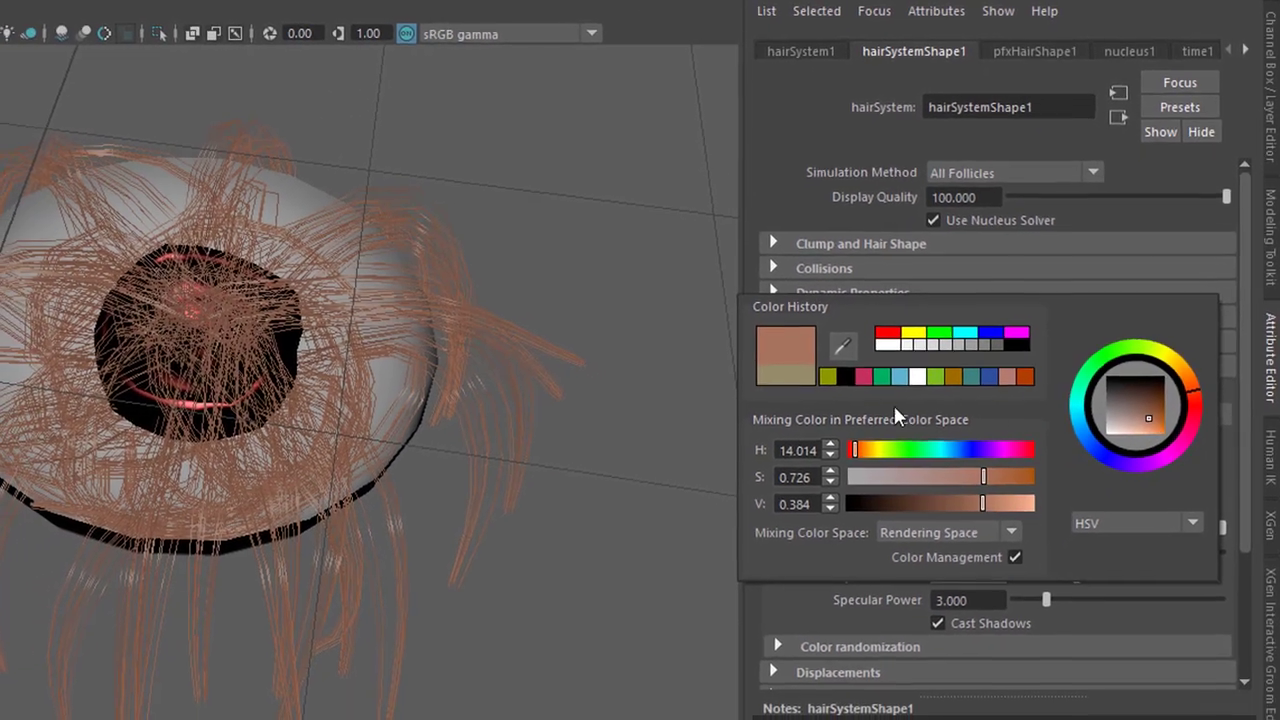
- Make the Hair Color Scale point at 0.3 a dark brown
scroll(518, 402, "up", 3)
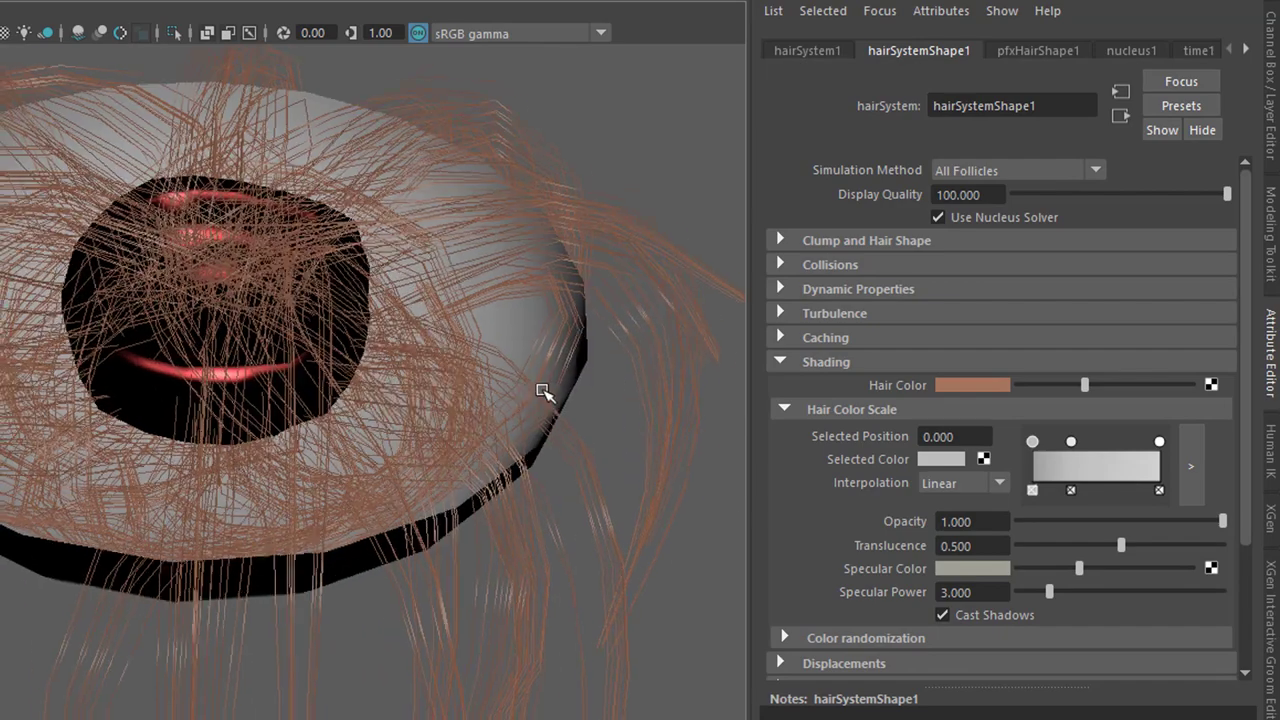
scroll(541, 390, "up", 2)
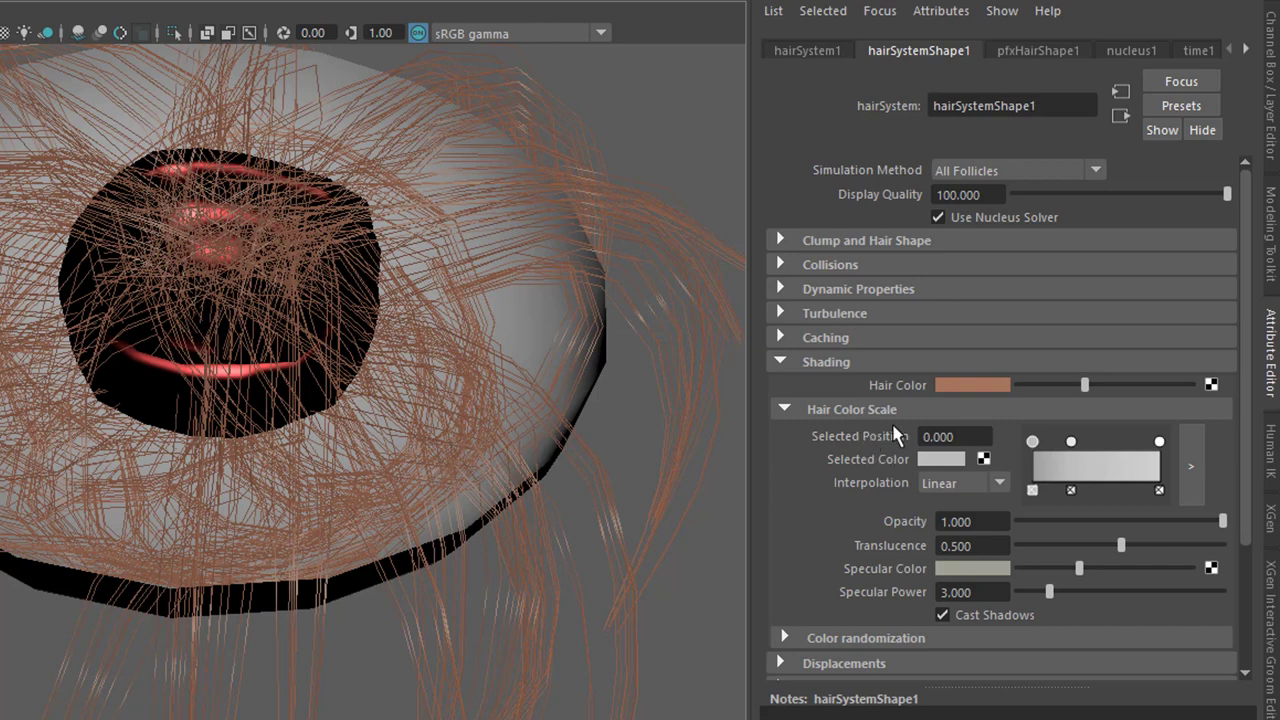
left_click(1070, 441)
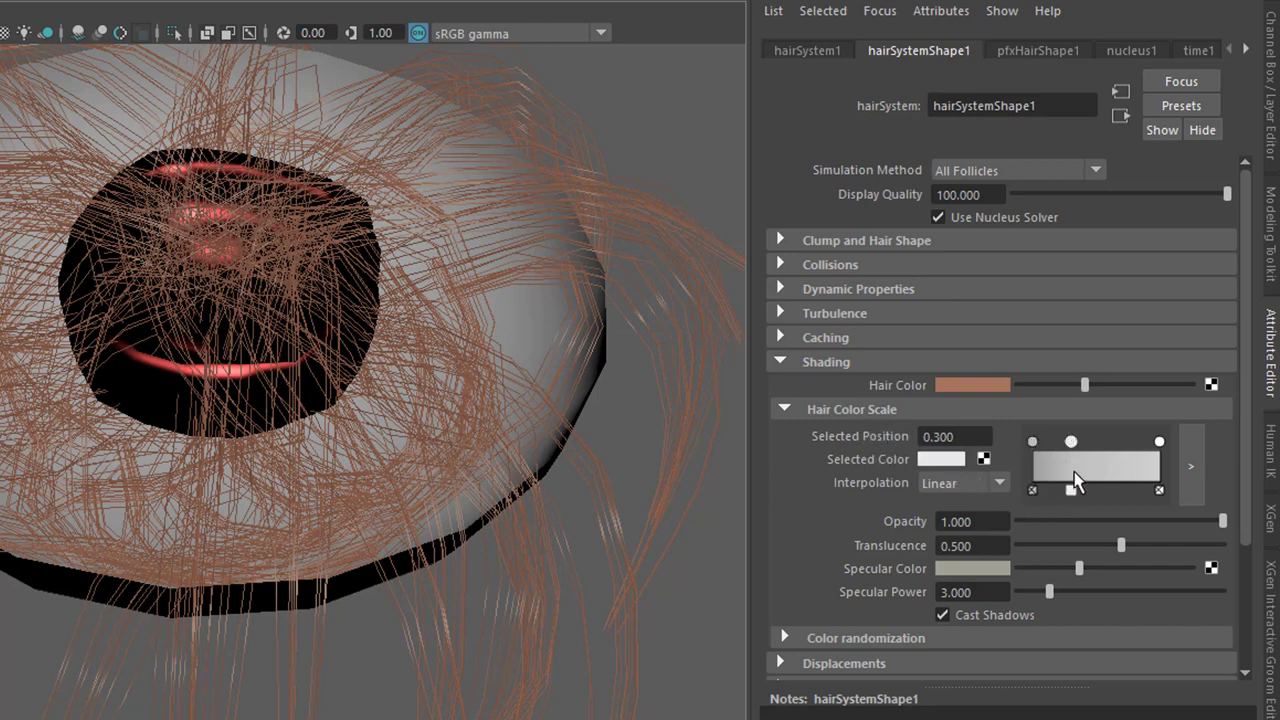
left_click(948, 460)
mouse_move(1090, 492)
left_mouse_down()
mouse_move(1136, 484)
mouse_move(1092, 470)
mouse_move(1128, 471)
mouse_move(1127, 502)
mouse_move(1141, 509)
left_mouse_up()
left_click_drag(1141, 556, 1130, 594)
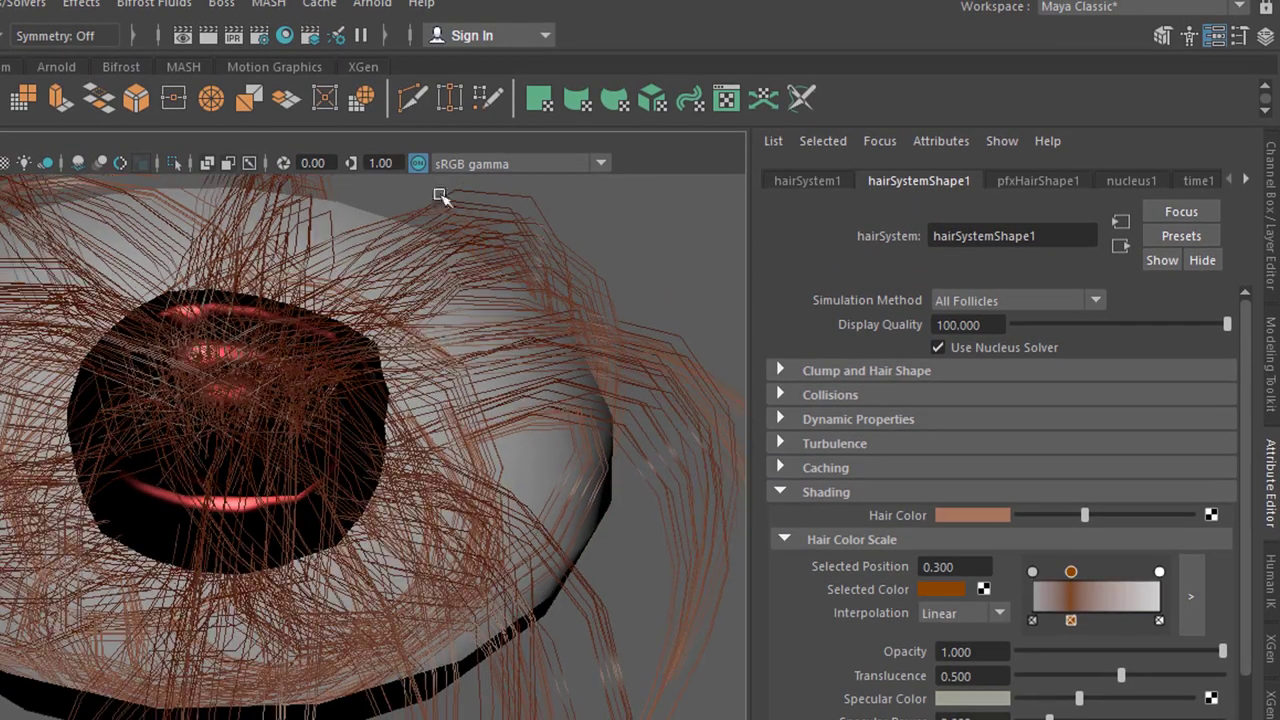
- Add an Arnold Skydome Light to the scene via the Arnold Lights menu
left_click(372, 3)
mouse_move(423, 114)
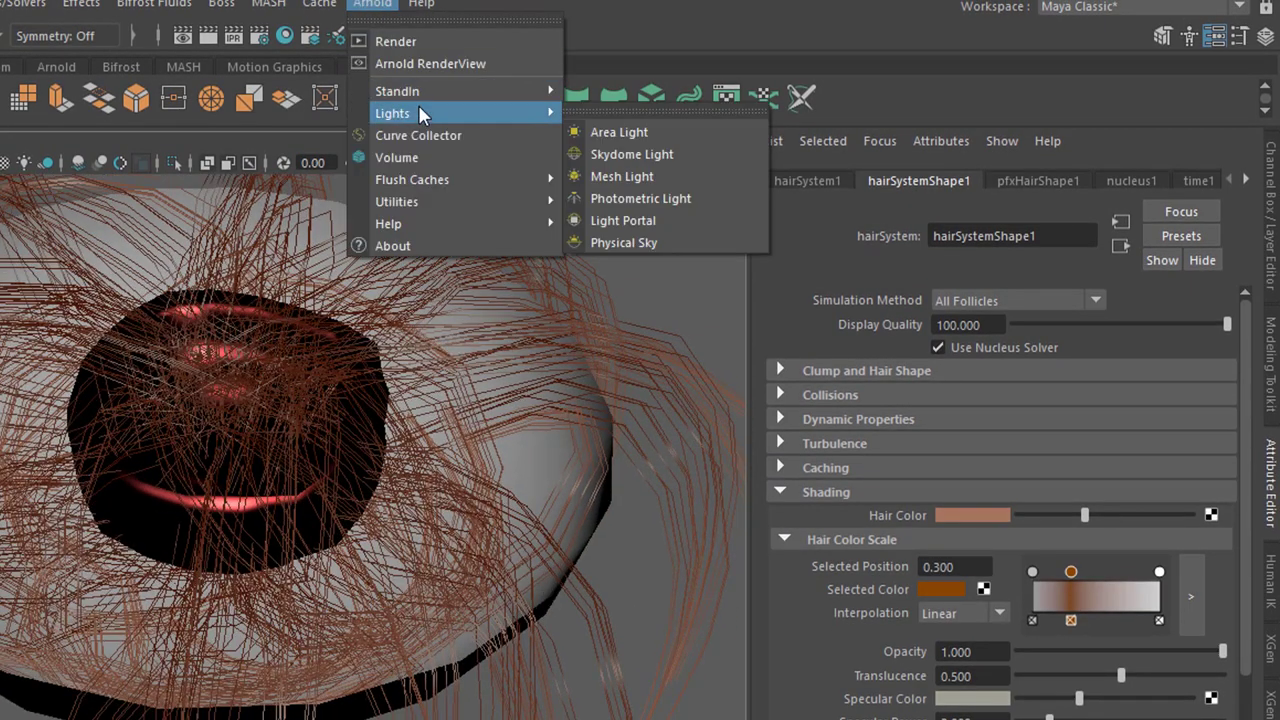
left_click(634, 151)
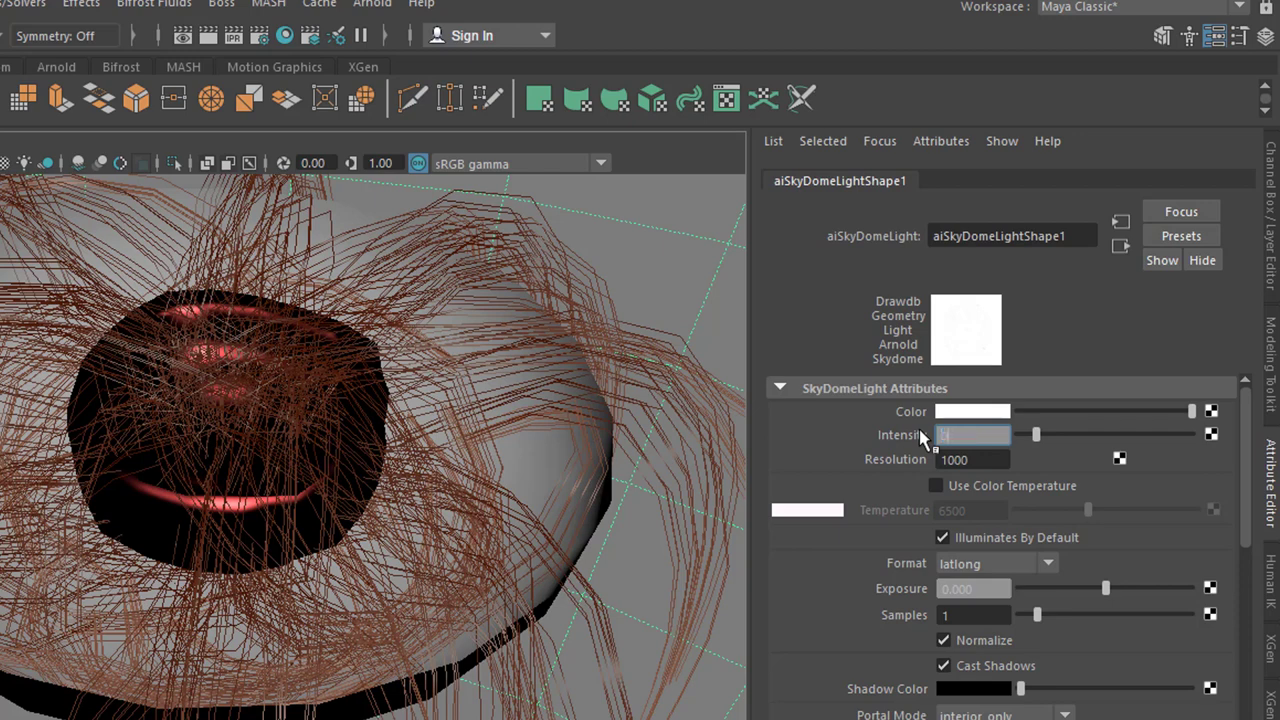
- Set the skydome intensity to 0.3 and render the current frame with Arnold
key("Return")
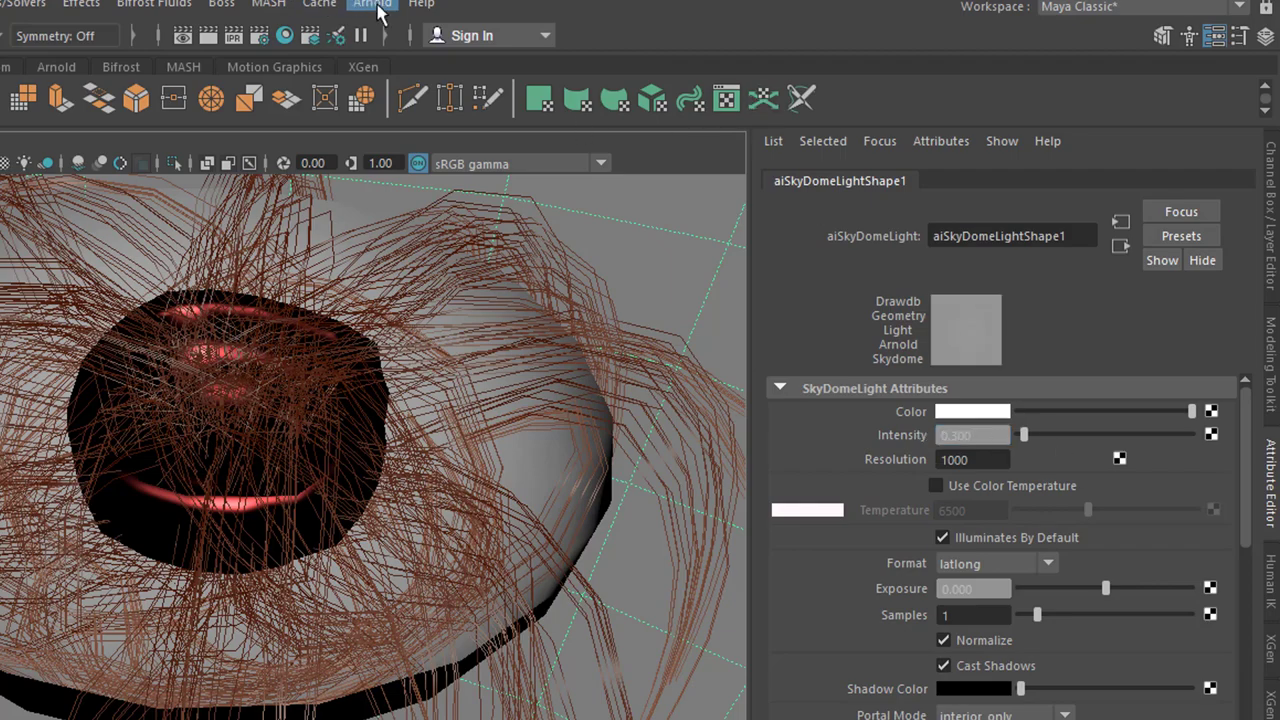
left_click(380, 5)
left_click(365, 40)
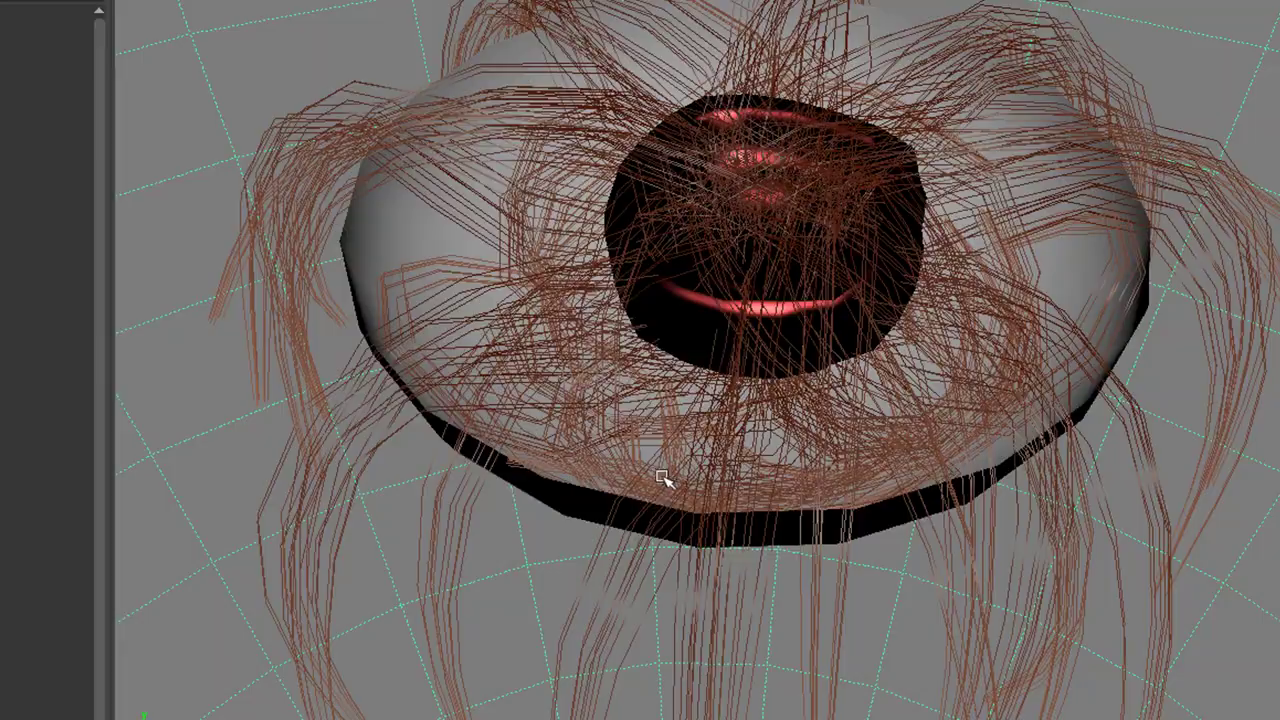
left_click_drag(666, 480, 631, 451, "alt")
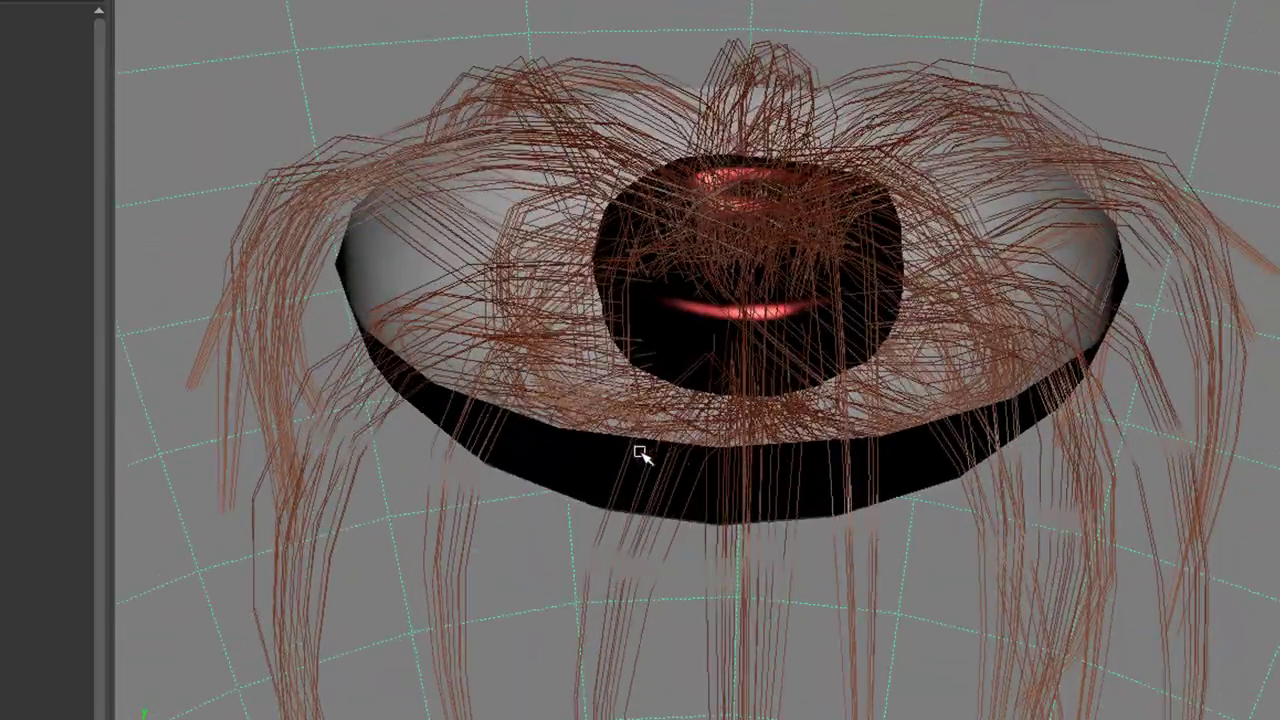
scroll(1037, 451, "up", 6)
mouse_move(943, 474)
left_mouse_down("alt")
mouse_move(966, 457)
mouse_move(903, 437)
mouse_move(937, 383)
mouse_move(937, 467)
mouse_move(943, 452)
left_mouse_up("alt")
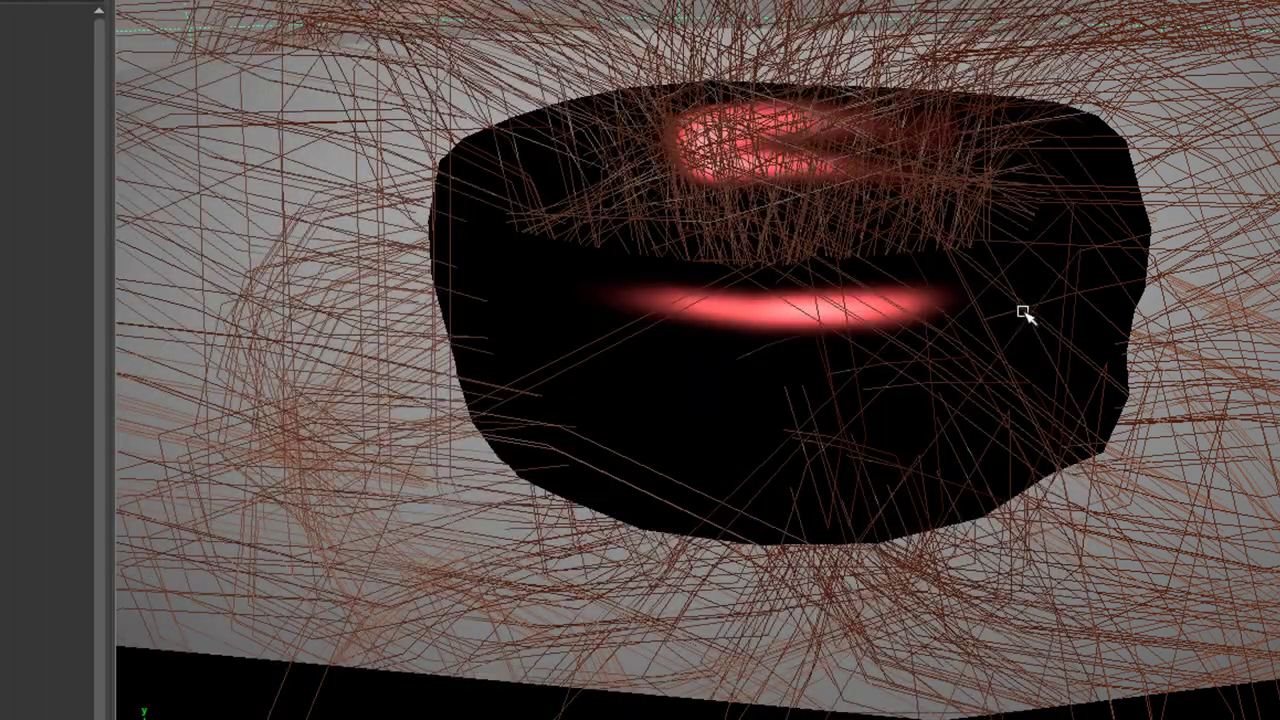
right_click_drag(1023, 314, 857, 357, "alt")
key("ctrl+h")
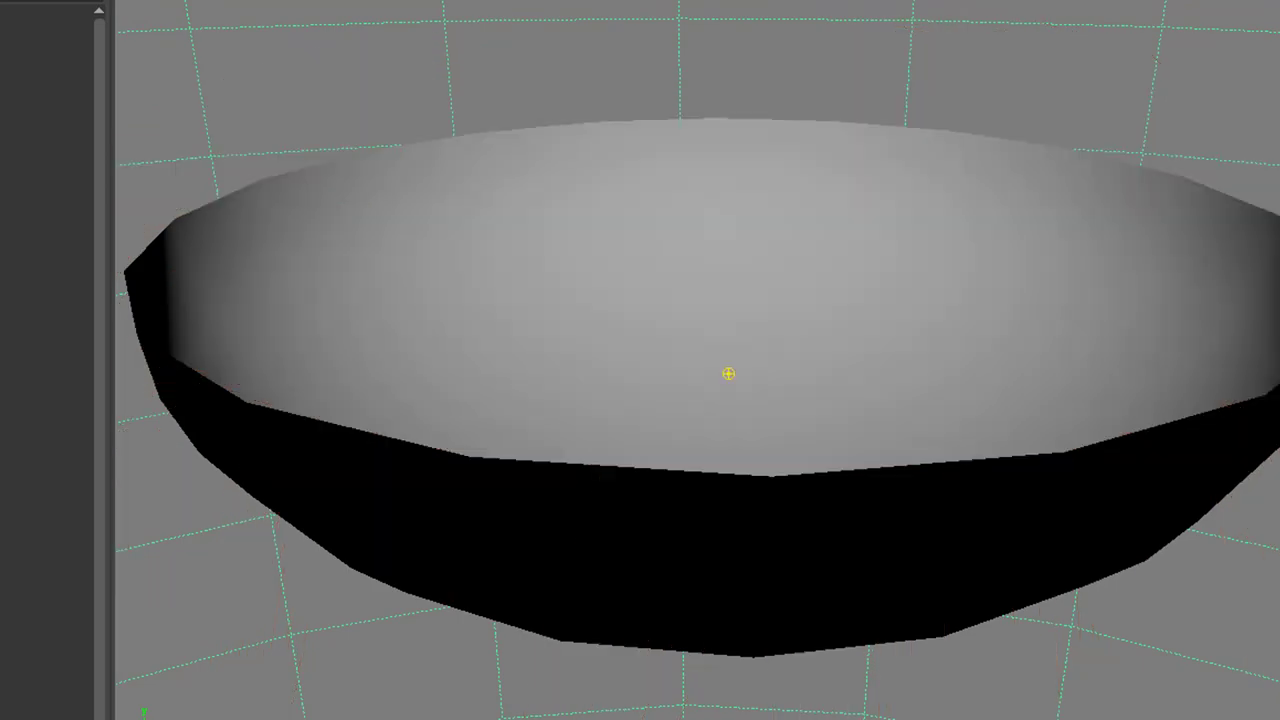
right_click_drag(1000, 480, 606, 568, "alt")
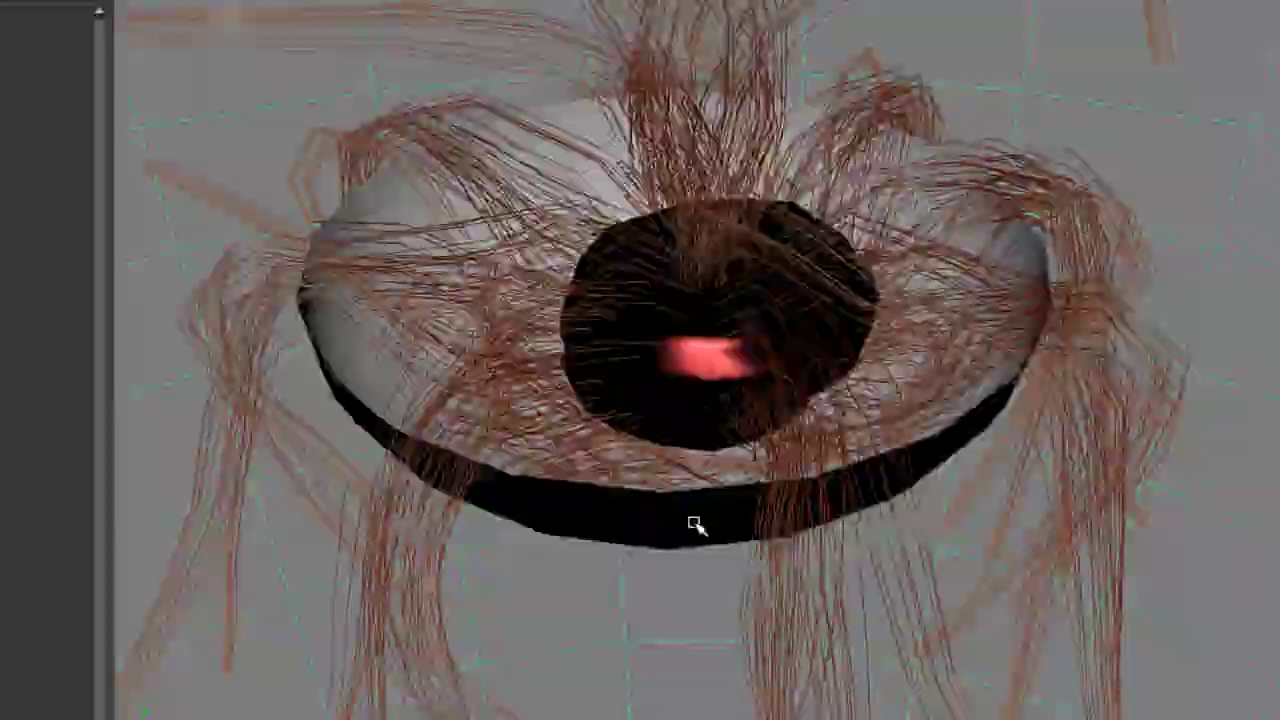
left_click_drag(696, 526, 815, 489, "alt")
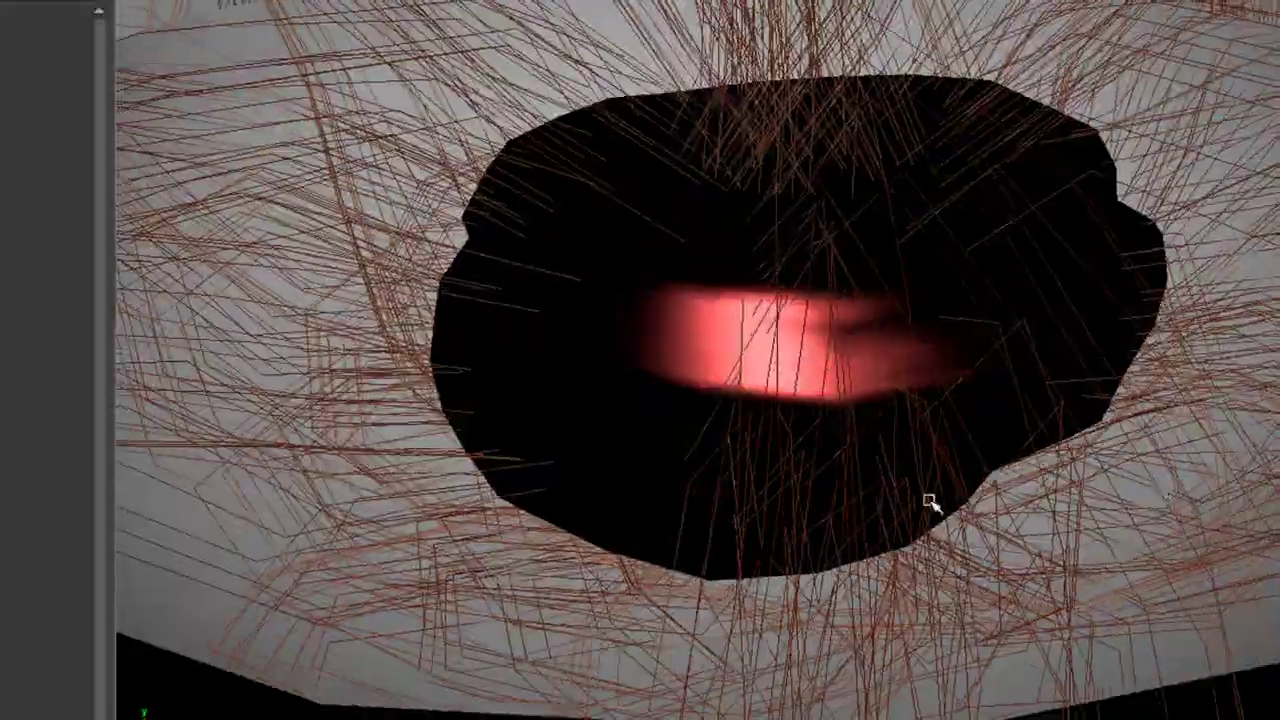
left_click_drag(932, 492, 1003, 490, "alt")
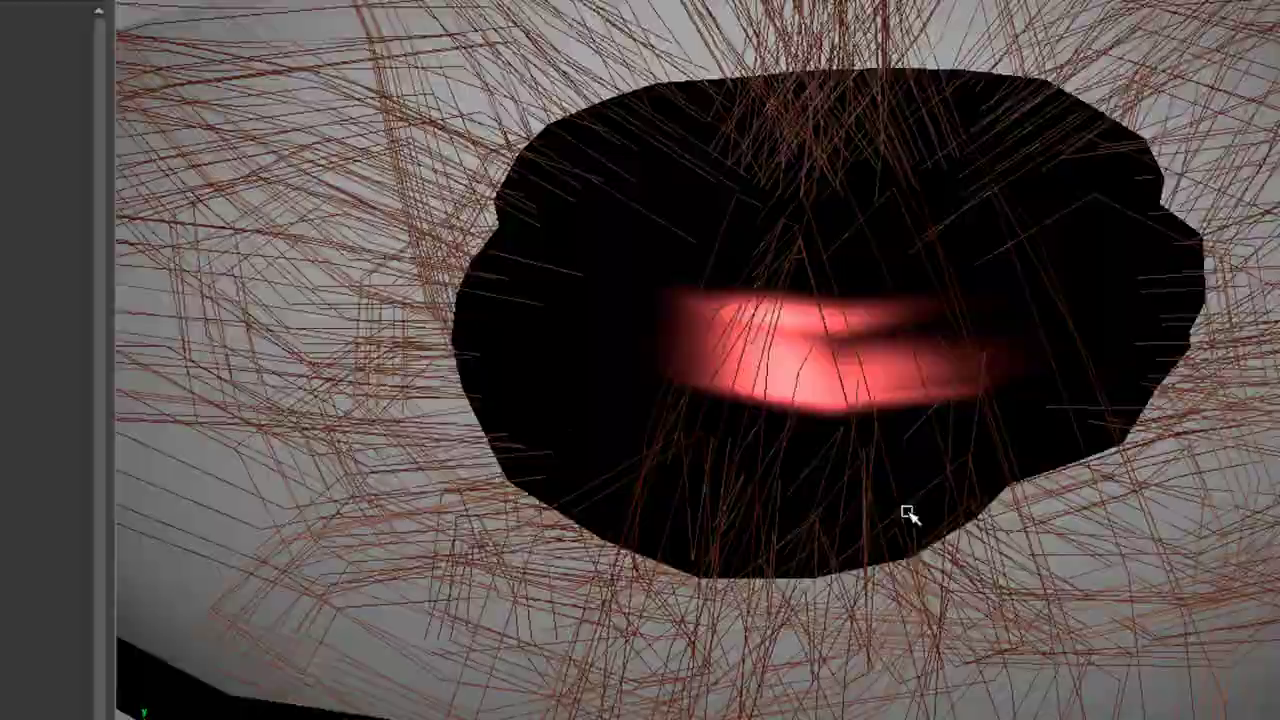
left_click_drag(908, 514, 936, 497, "alt")
left_click_drag(1207, 485, 843, 461, "alt")
left_click_drag(692, 470, 984, 459, "alt")
left_click_drag(1013, 587, 910, 612, "alt")
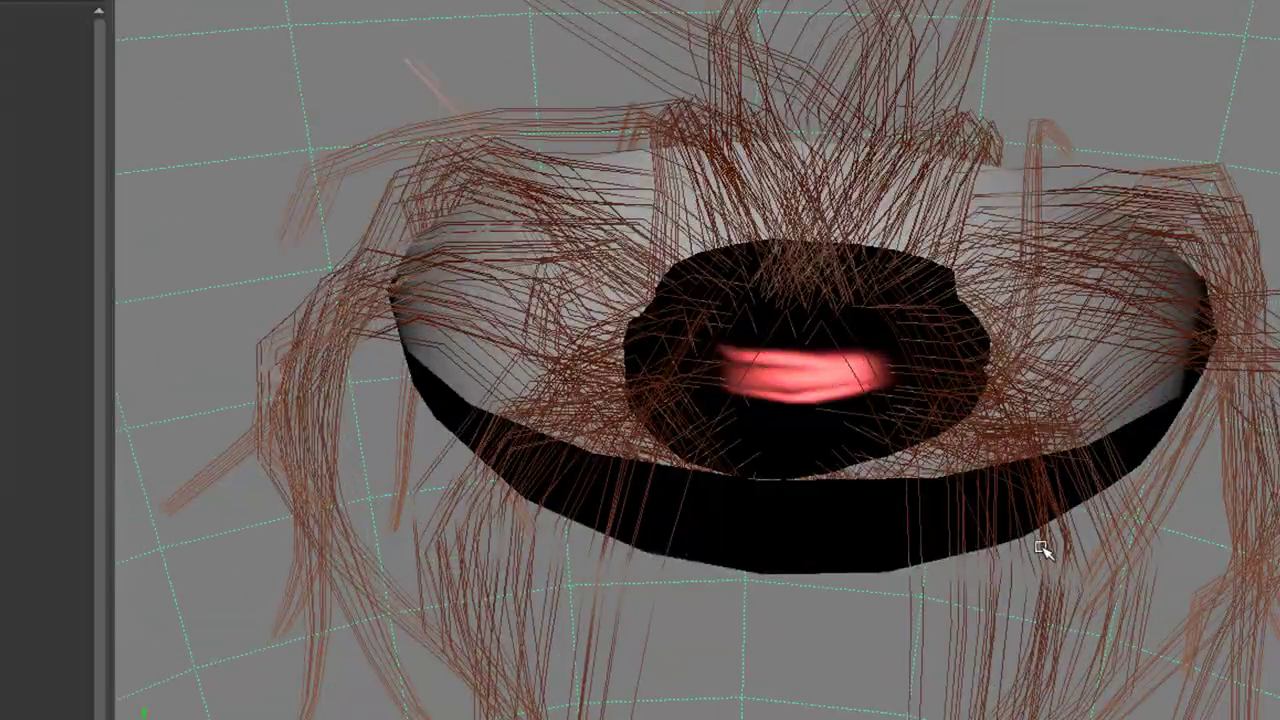
right_click_drag(1043, 549, 880, 465, "alt")
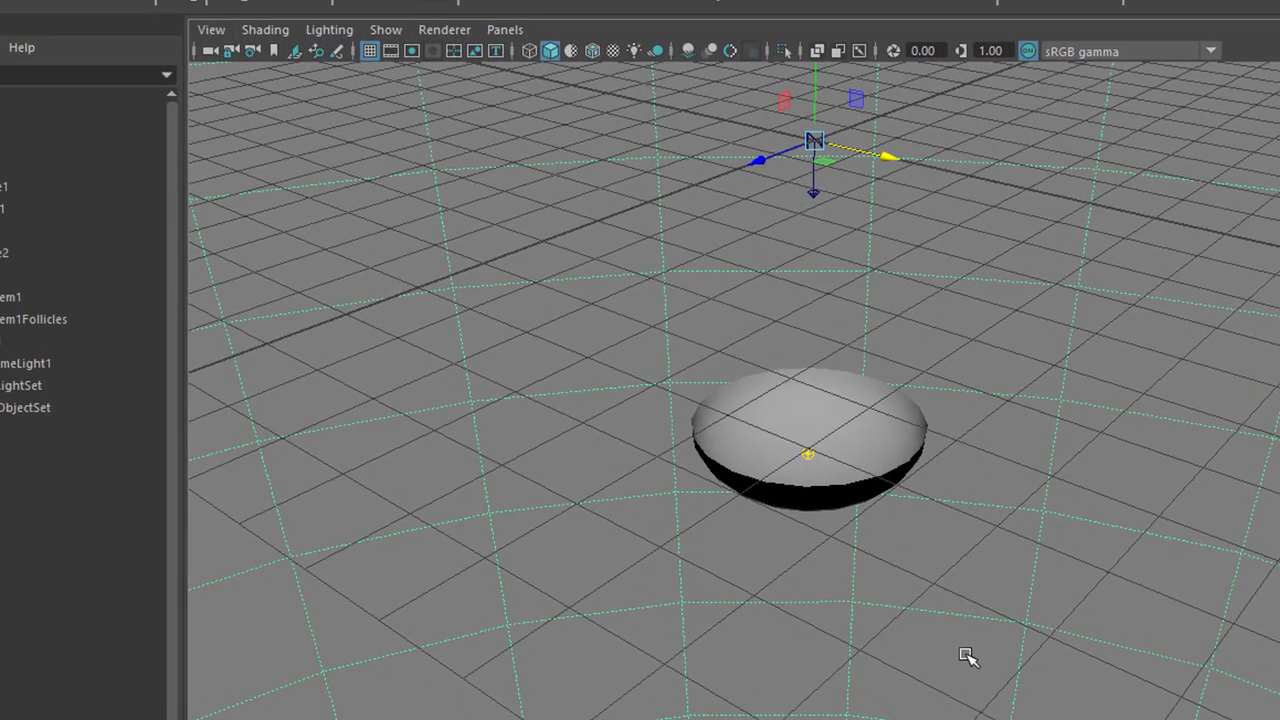
- Add polygon cube pCube1 beneath the hairy sphere and orbit the view around it
right_click_drag(962, 657, 901, 529, "alt")
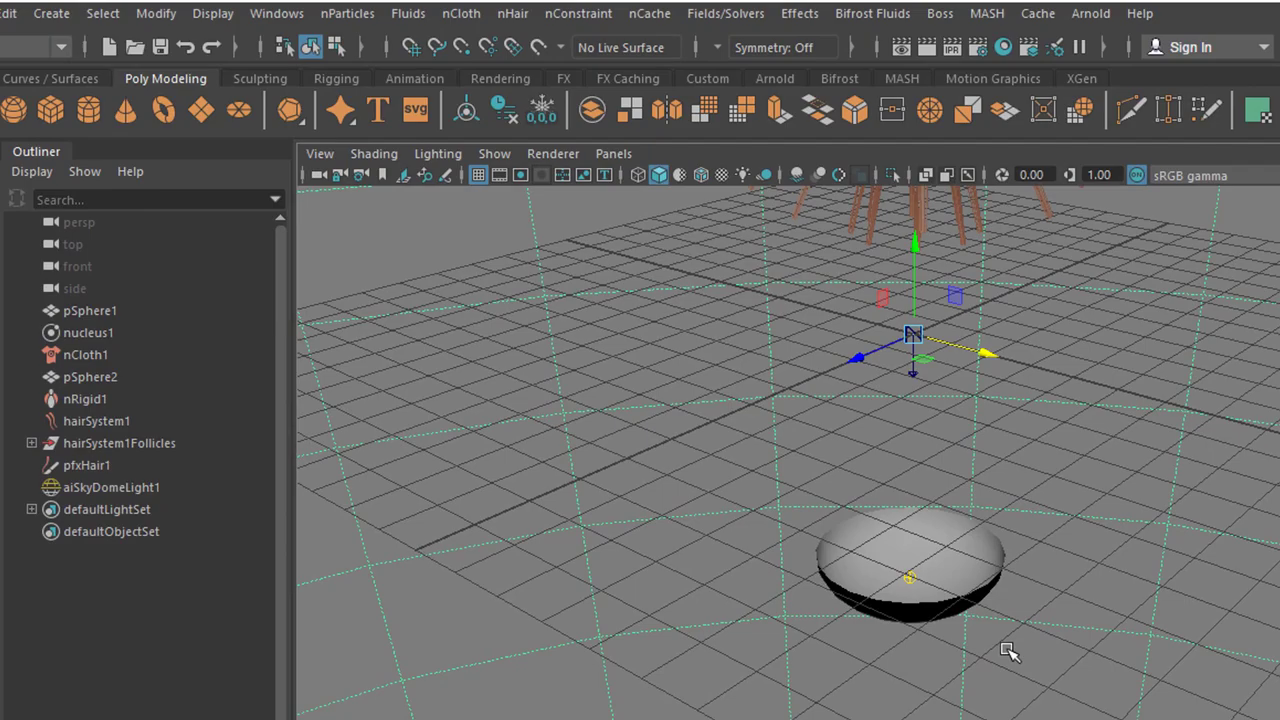
left_click_drag(1008, 651, 760, 580, "alt")
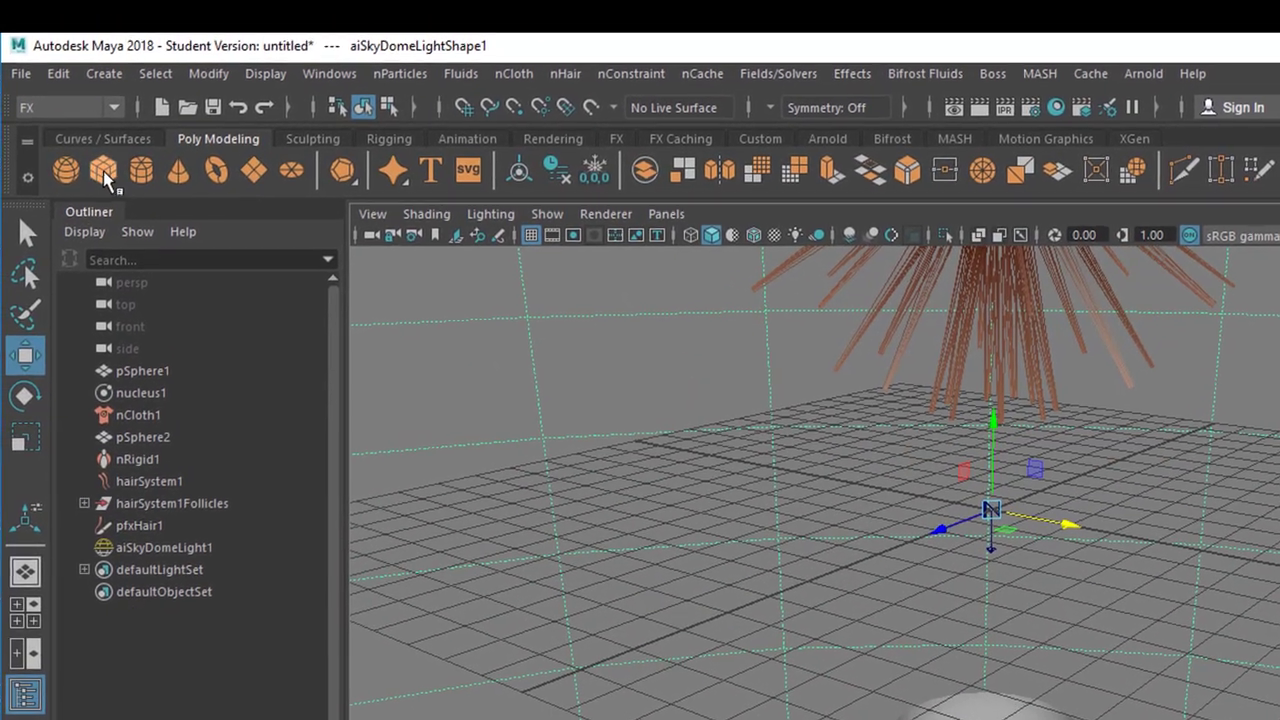
left_click(104, 178)
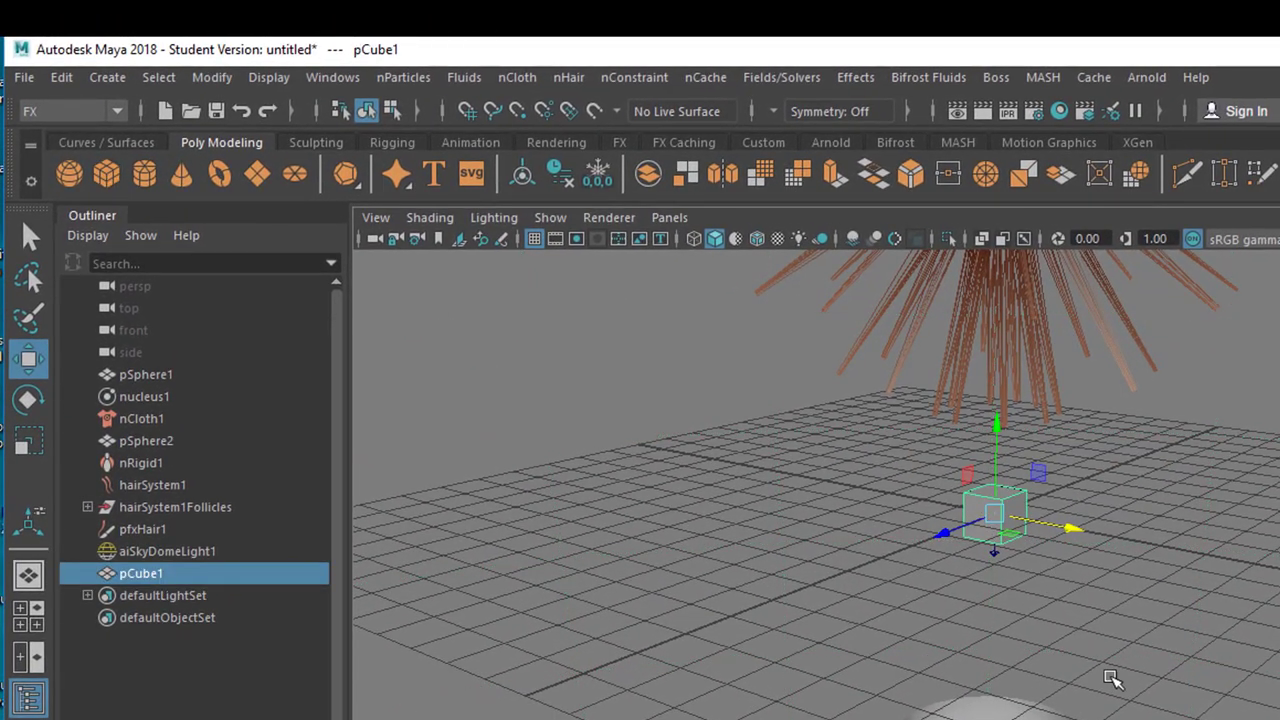
left_click_drag(1112, 679, 1095, 555, "alt")
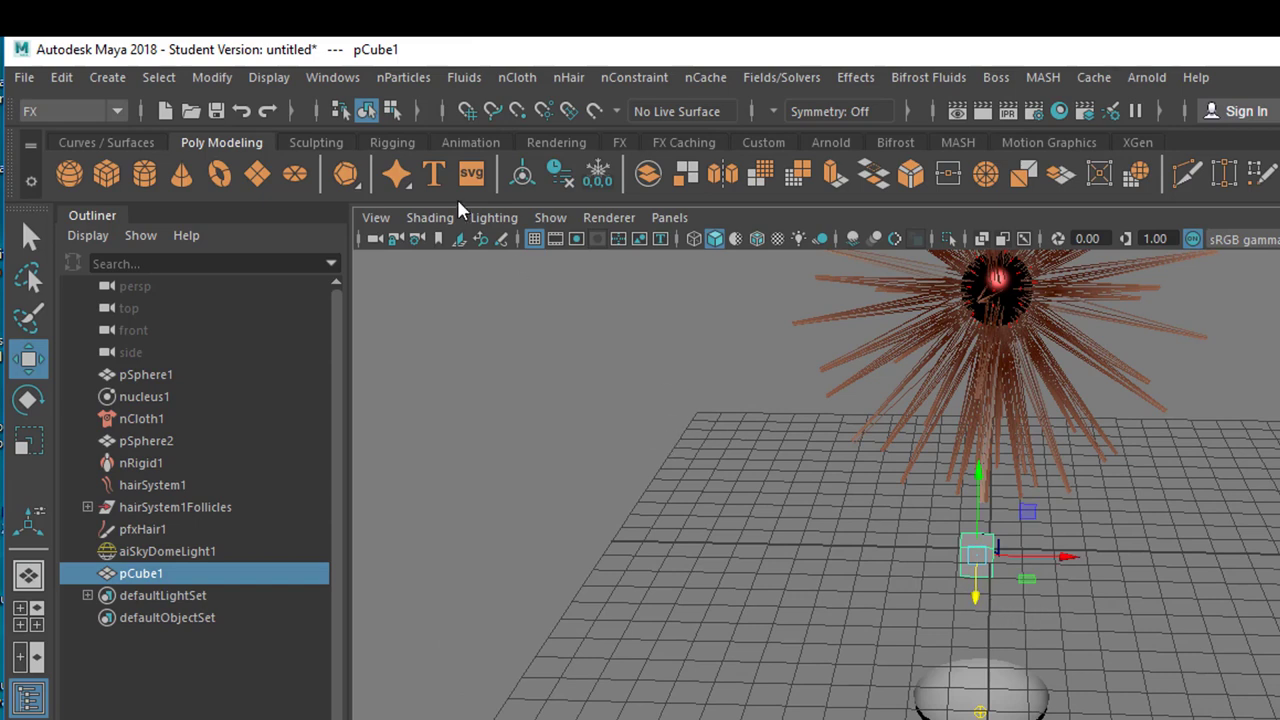
- Make pCube1 a passive collider (nRigidShape2), then play and watch the ball fall past it
left_click(563, 77)
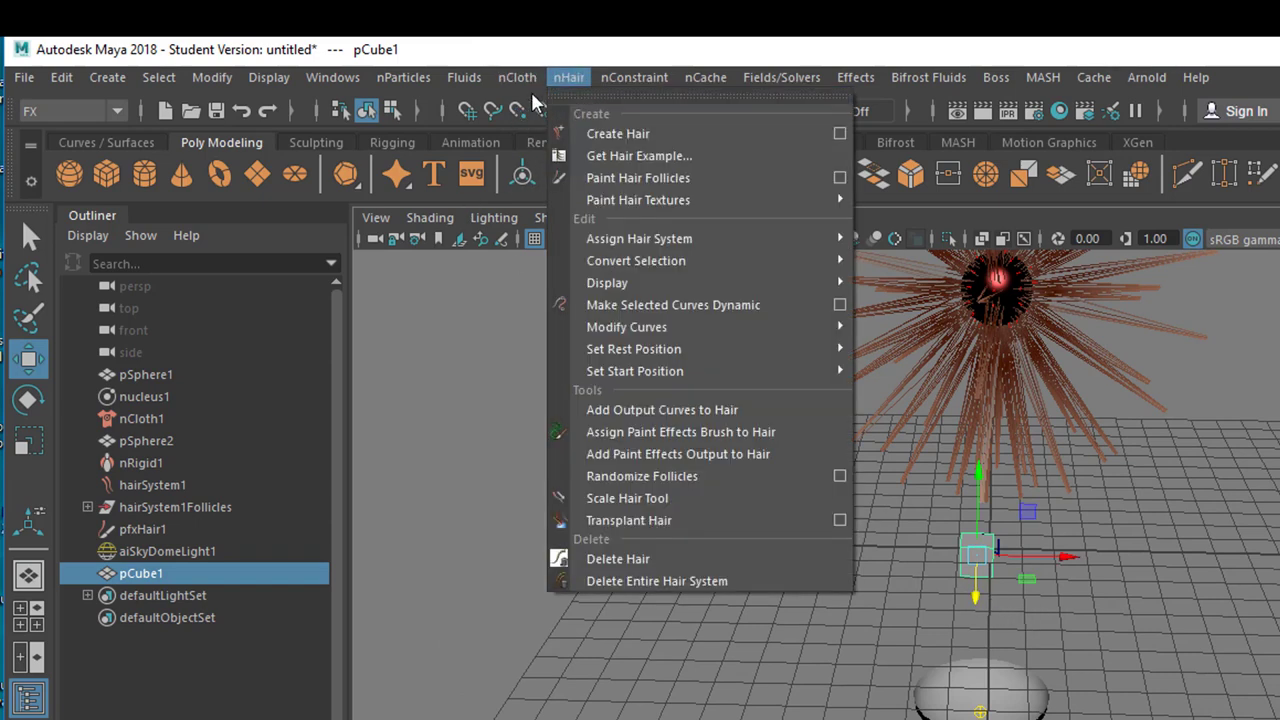
mouse_move(518, 80)
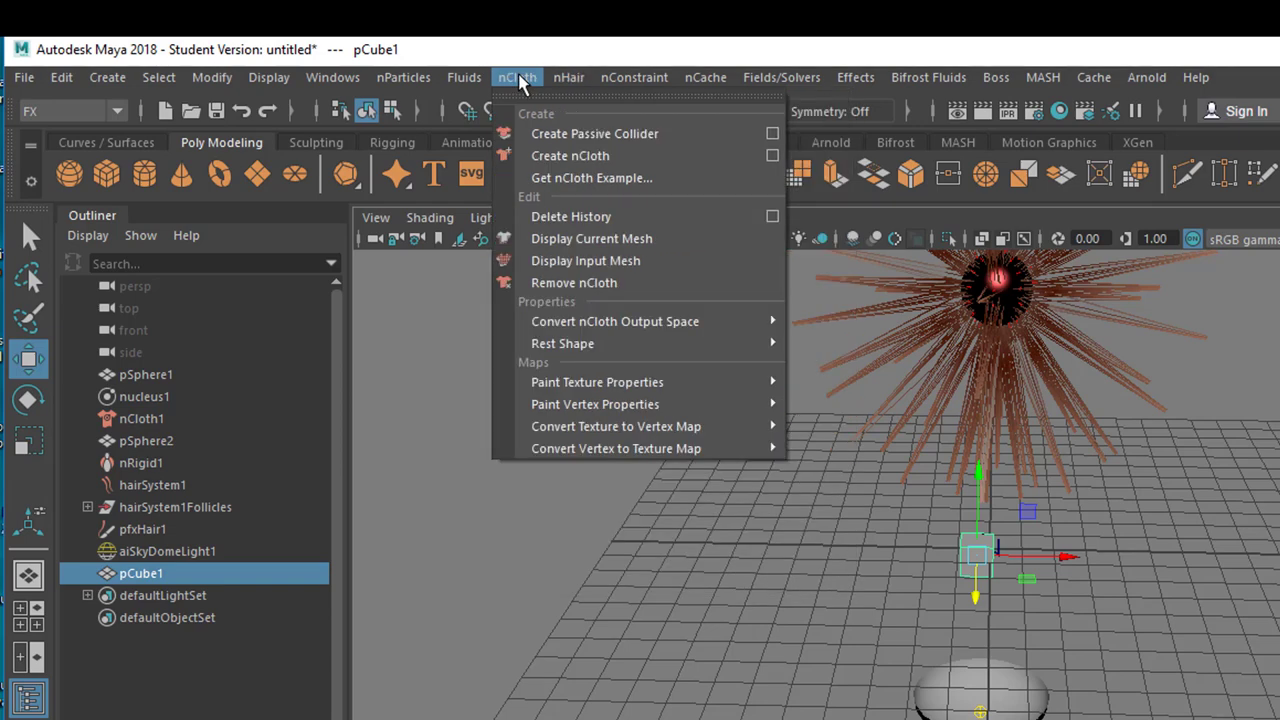
left_click(563, 139)
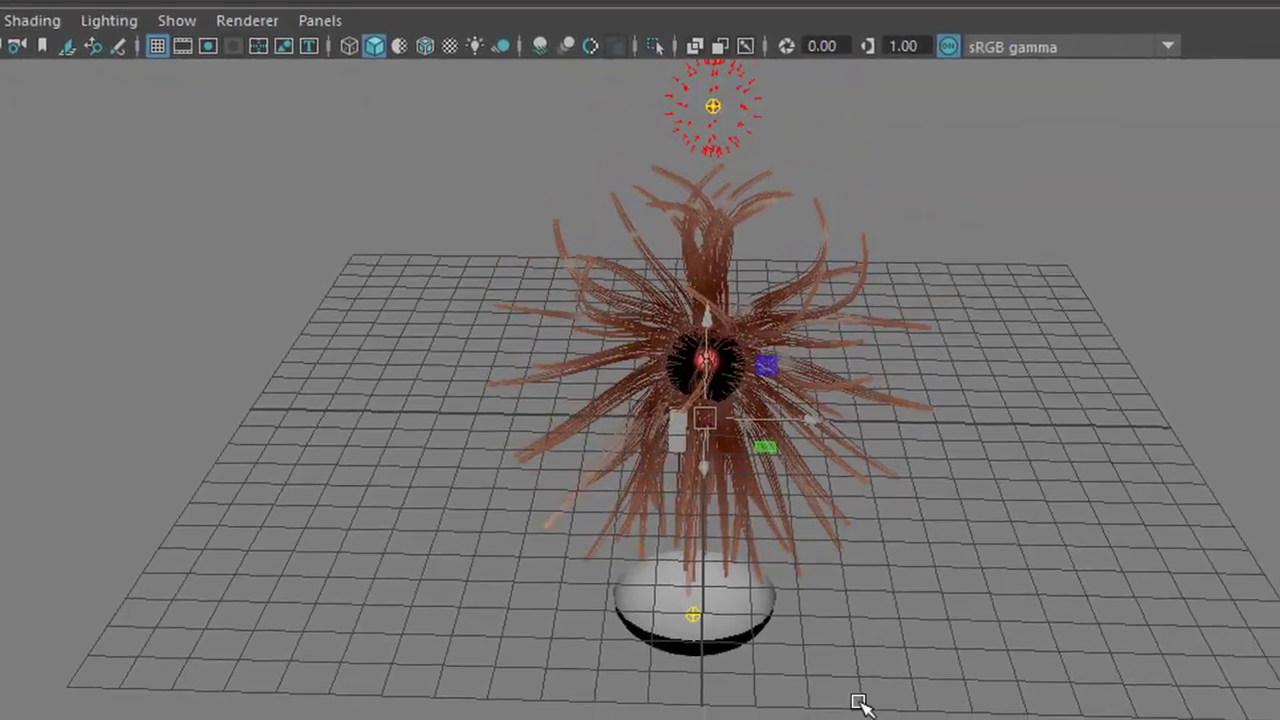
scroll(1035, 635, "up", 5)
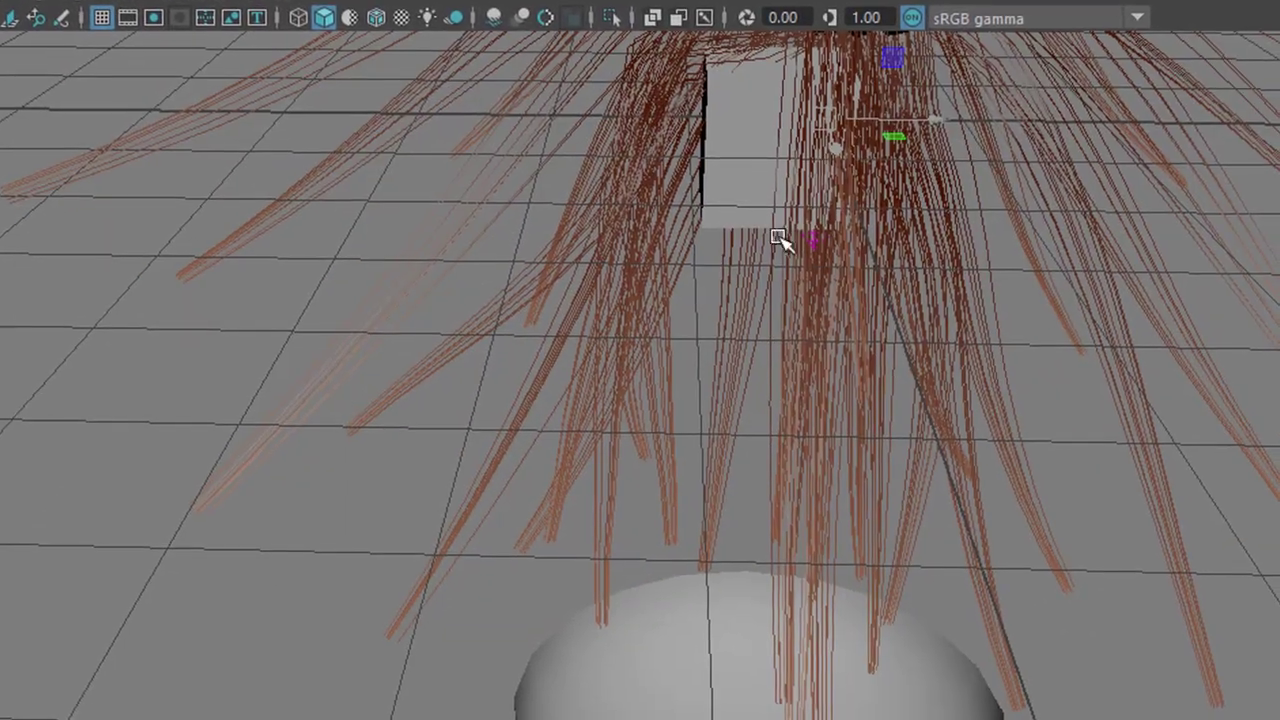
left_click_drag(743, 237, 534, 557, "alt")
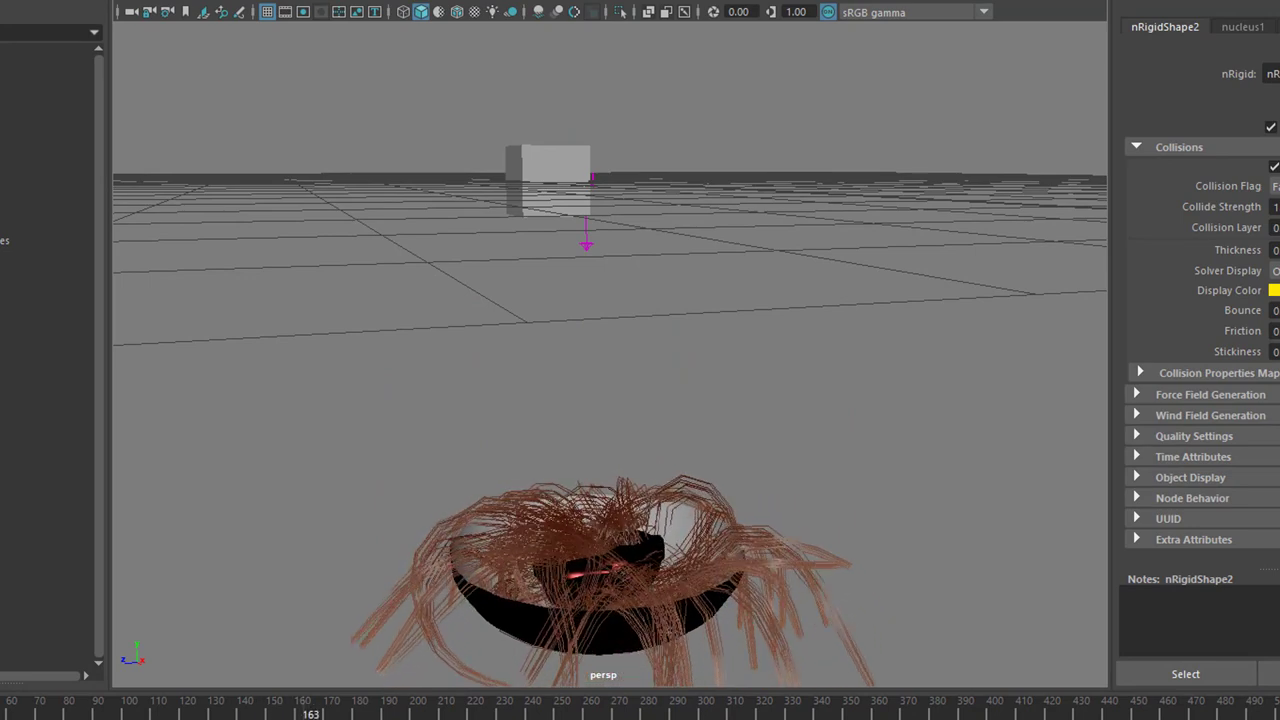
left_click_drag(760, 520, 609, 529, "alt")
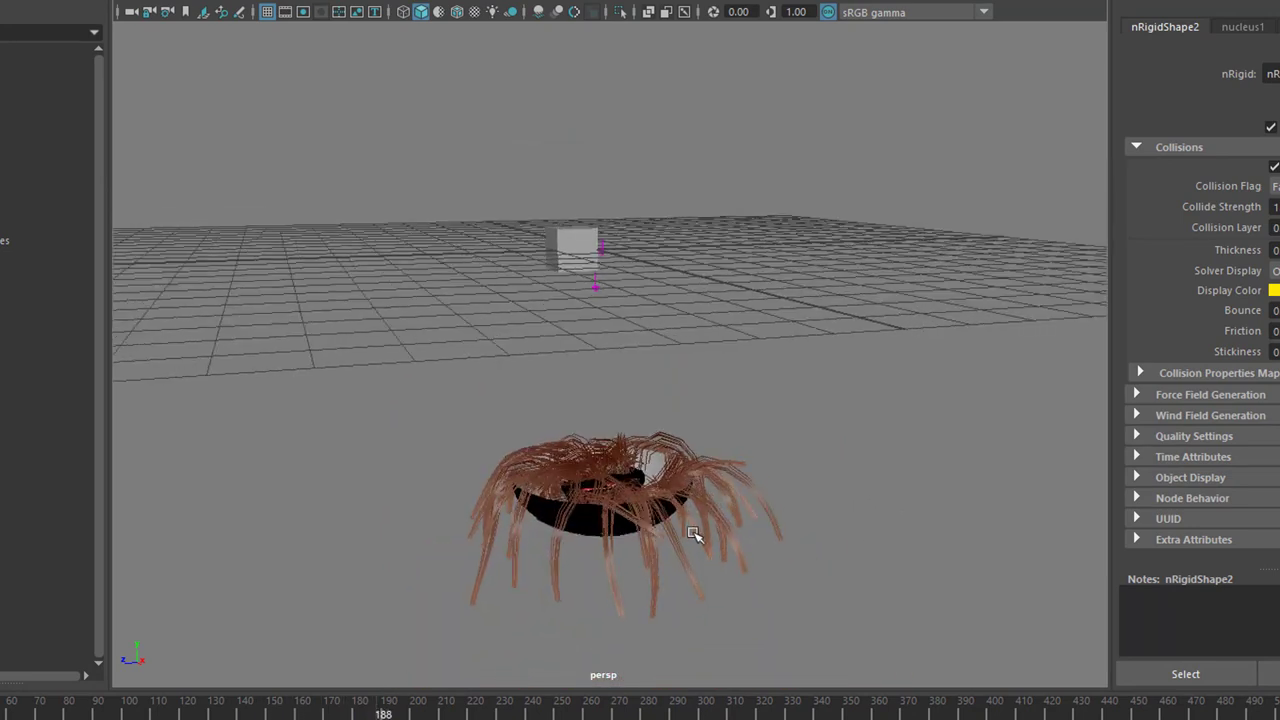
left_click_drag(716, 572, 716, 600, "alt")
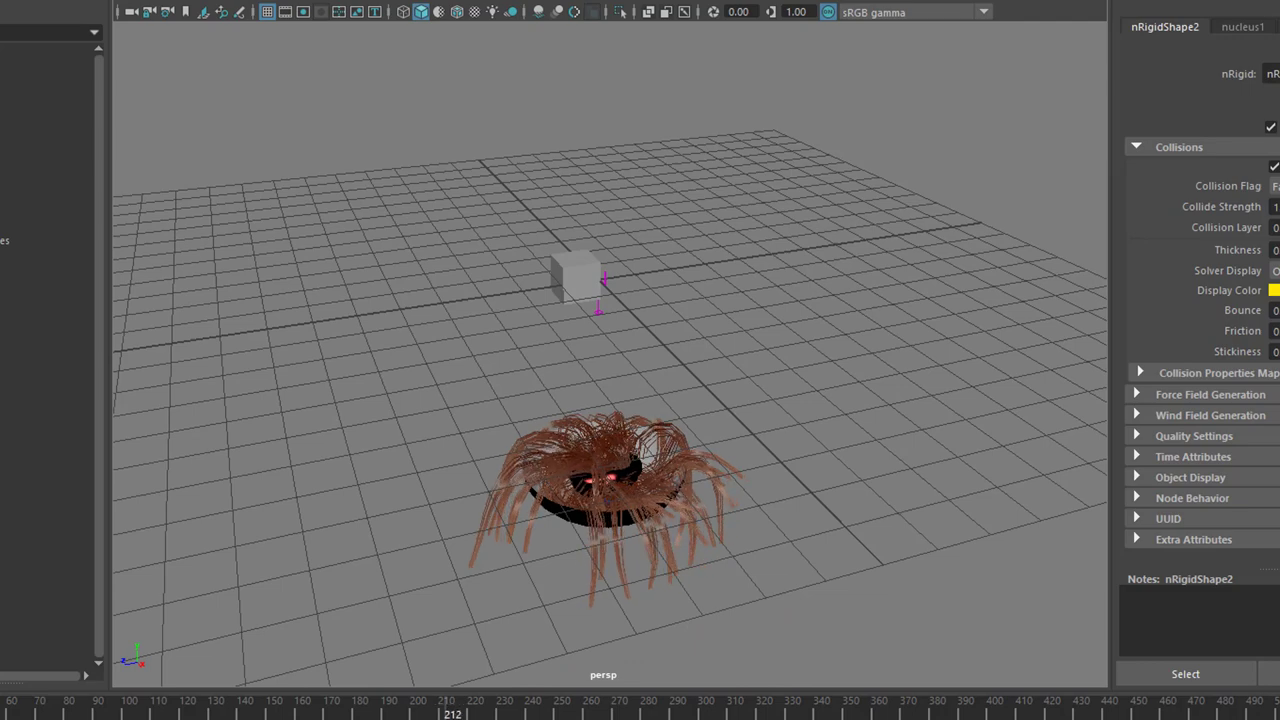
key("Escape")
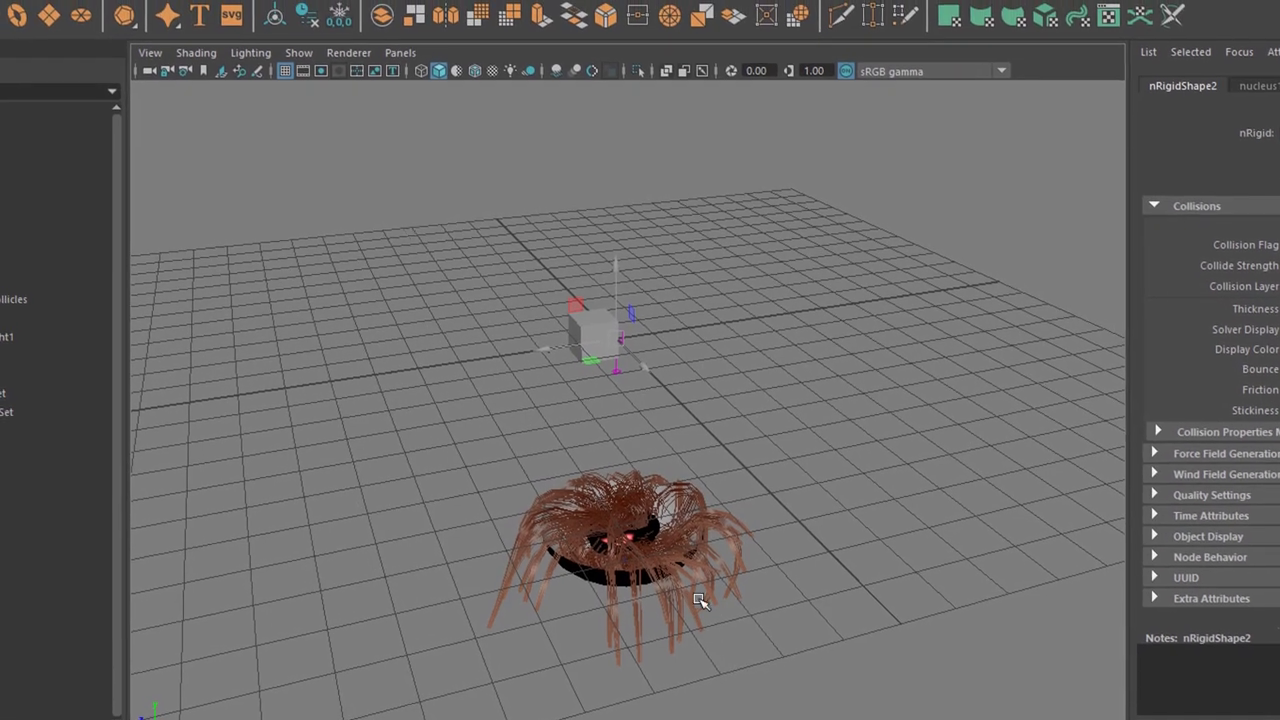
- Create emitter1 on pCube1 with nParticles Emit from Object, then play to watch particles shower down
left_click(598, 345)
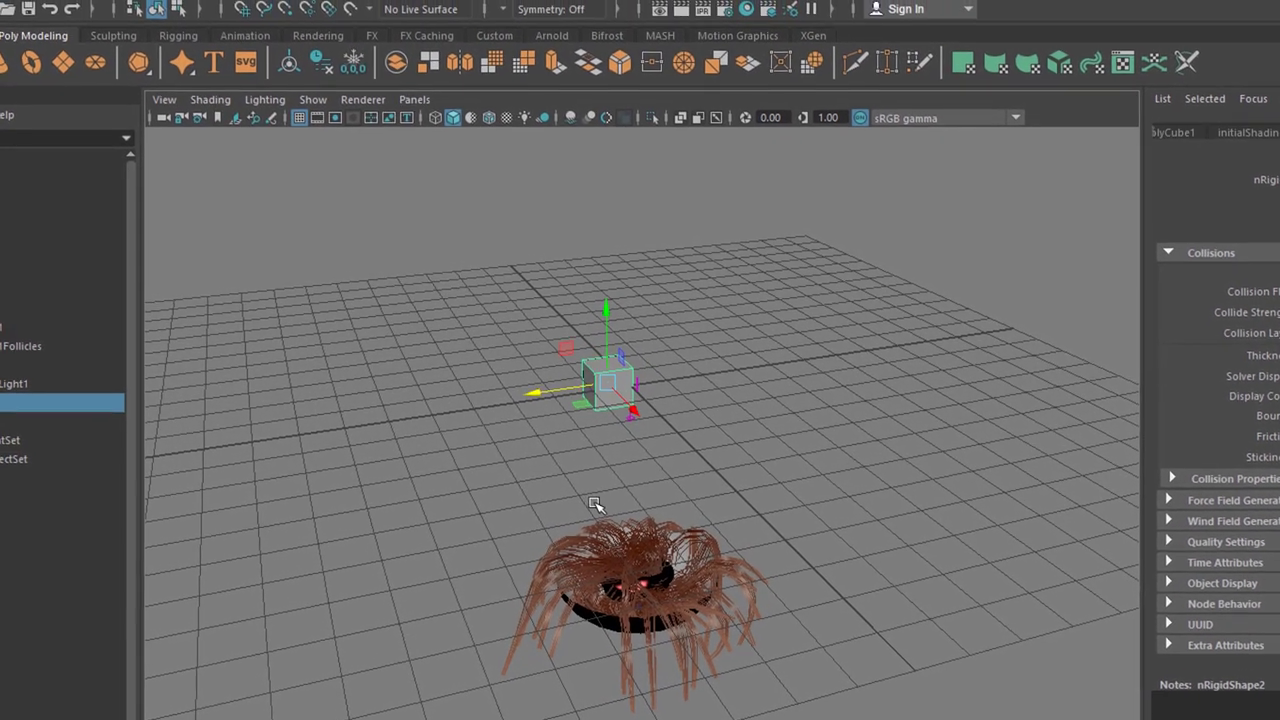
left_click(198, 10)
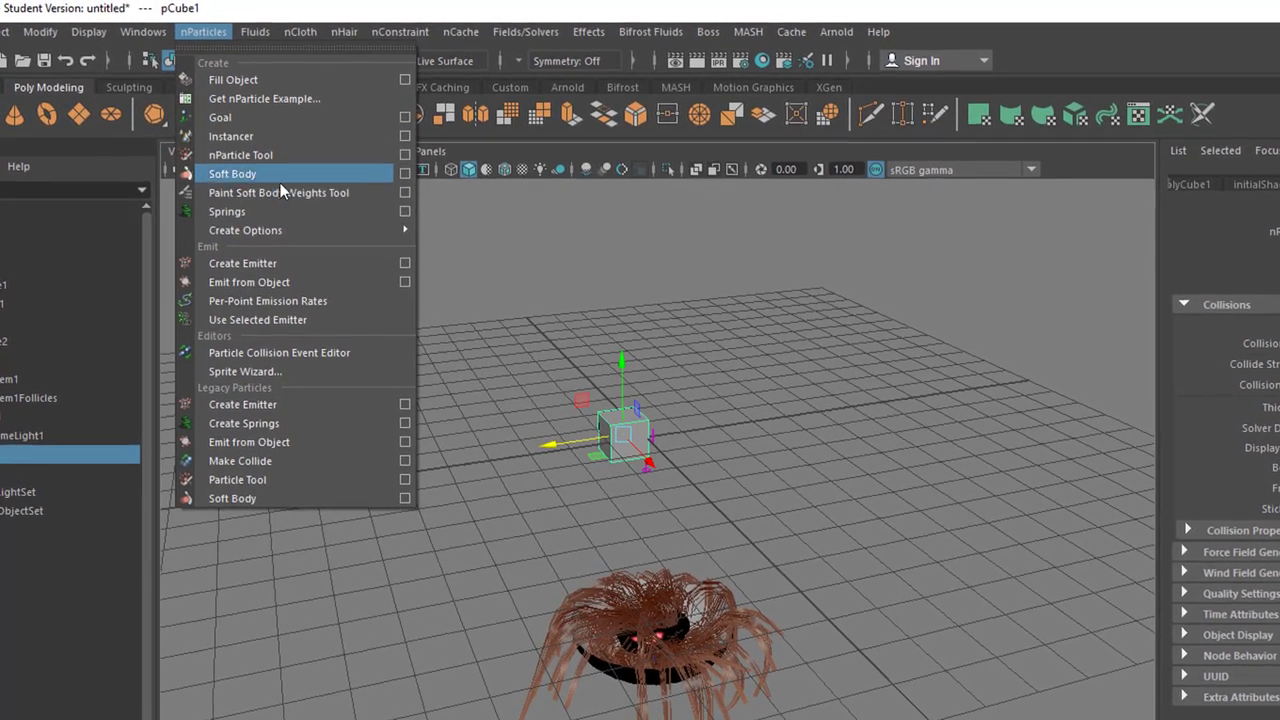
left_click(290, 283)
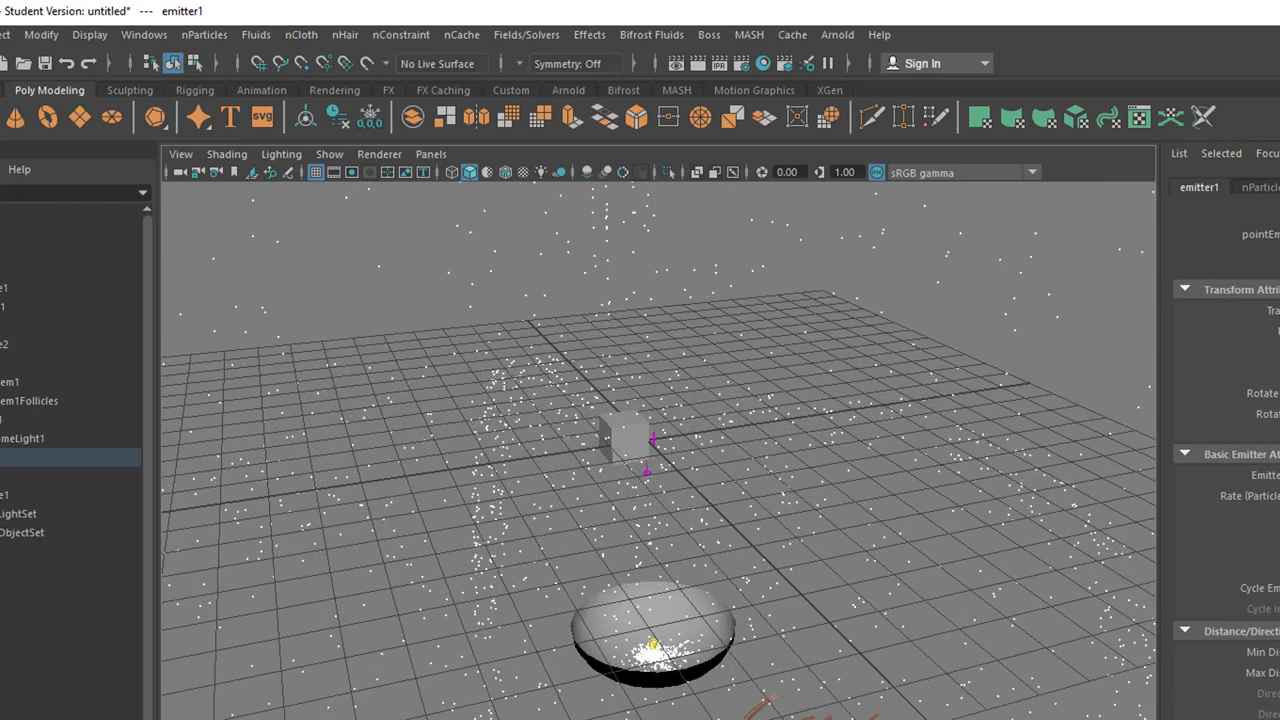
scroll(963, 694, "up", 6)
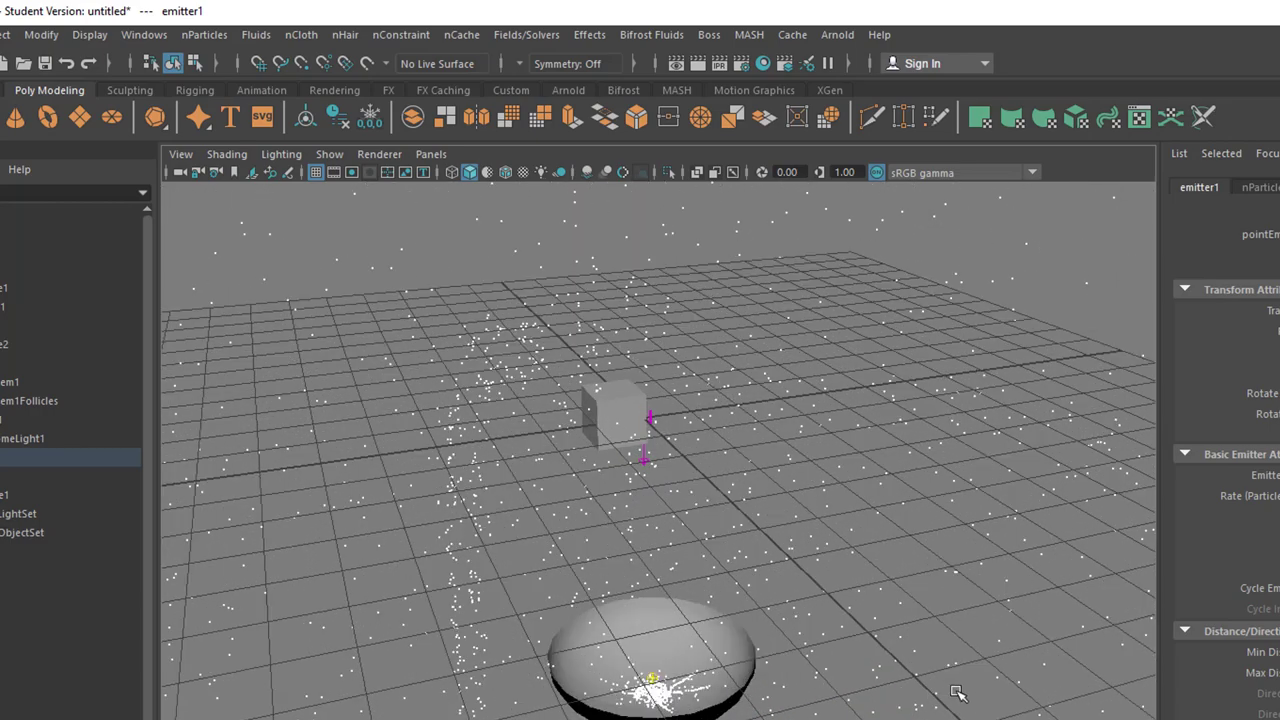
left_click_drag(885, 582, 870, 505, "alt")
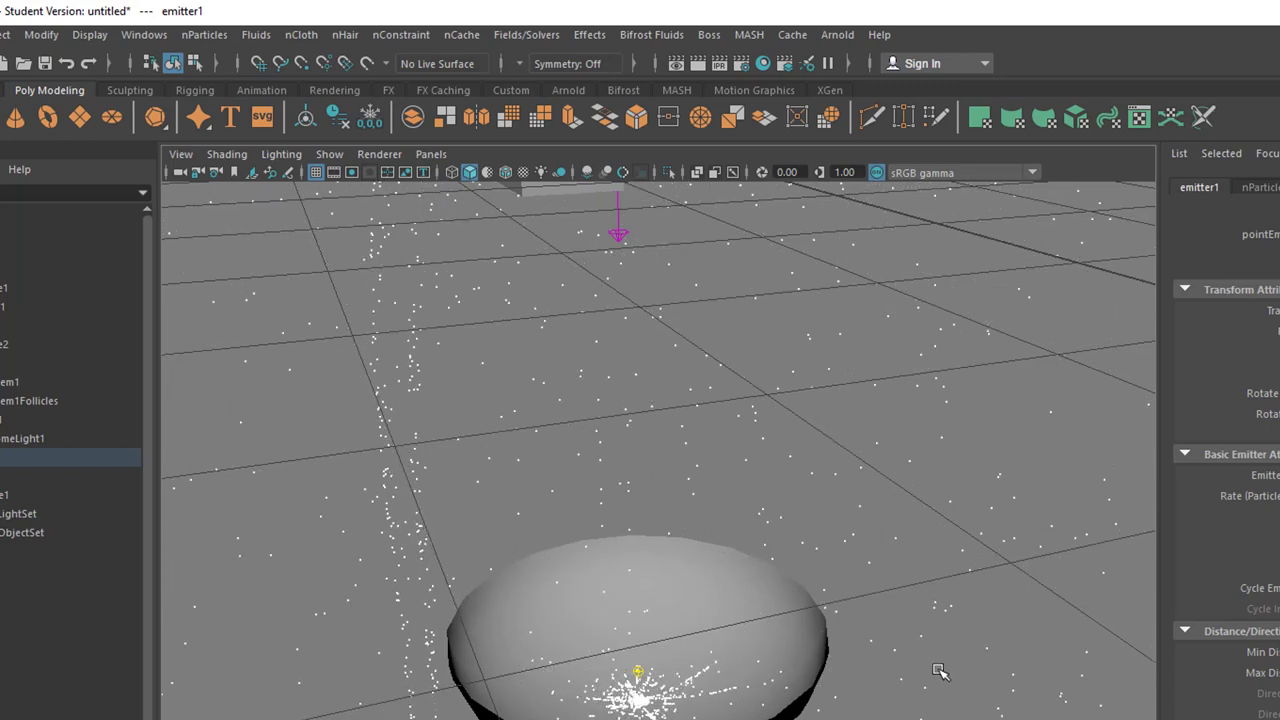
scroll(900, 667, "down", 8)
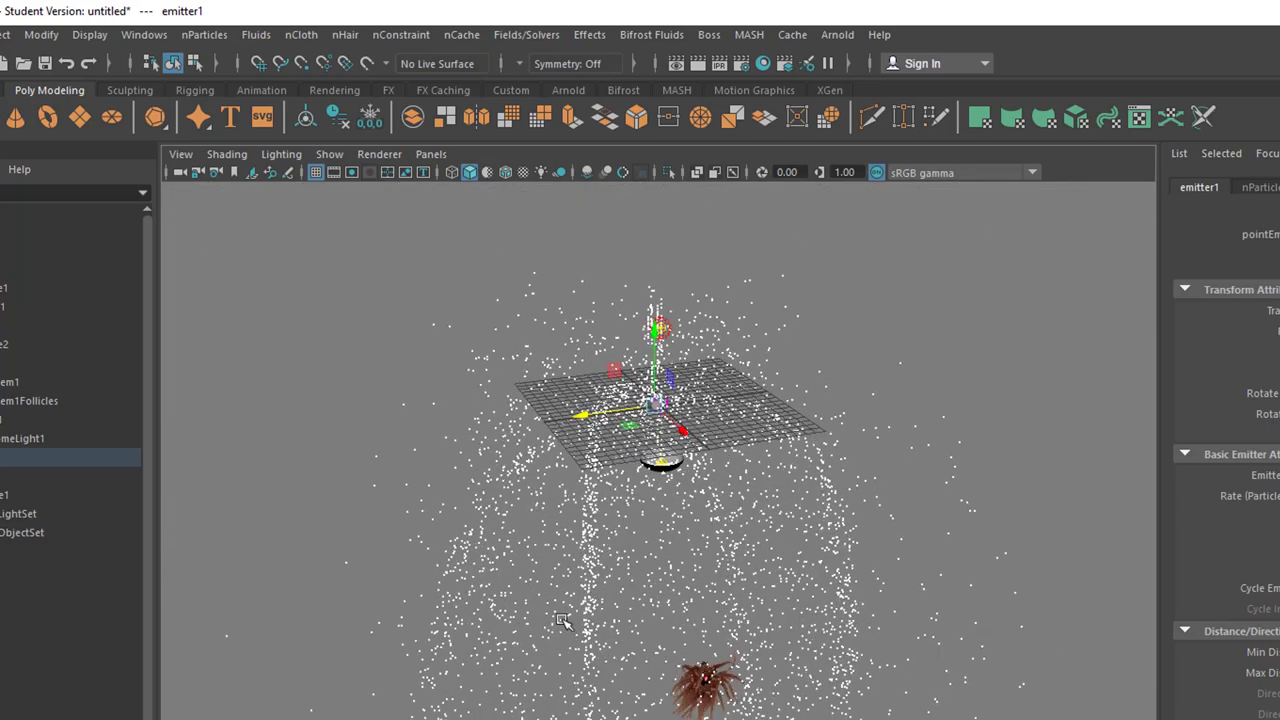
left_click_drag(565, 603, 643, 660, "alt")
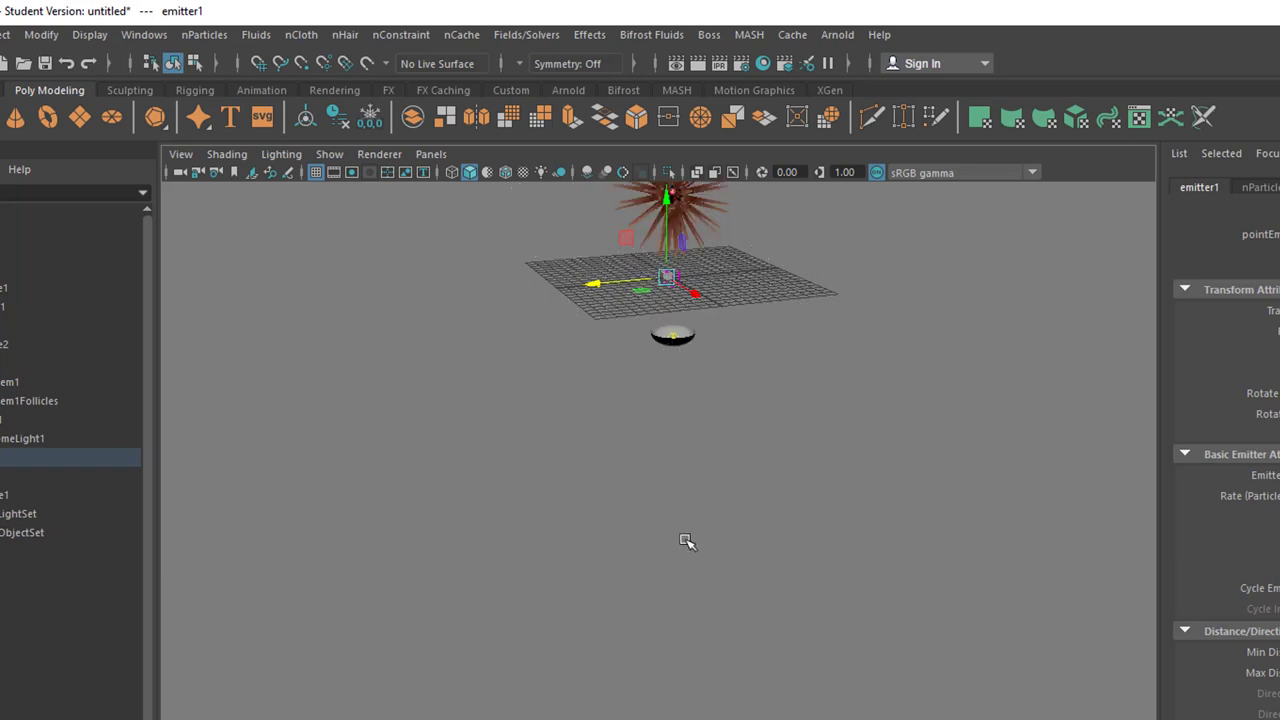
- Create a polygon plane, move it below the bowl, and scale it into a large floor
left_click(85, 122)
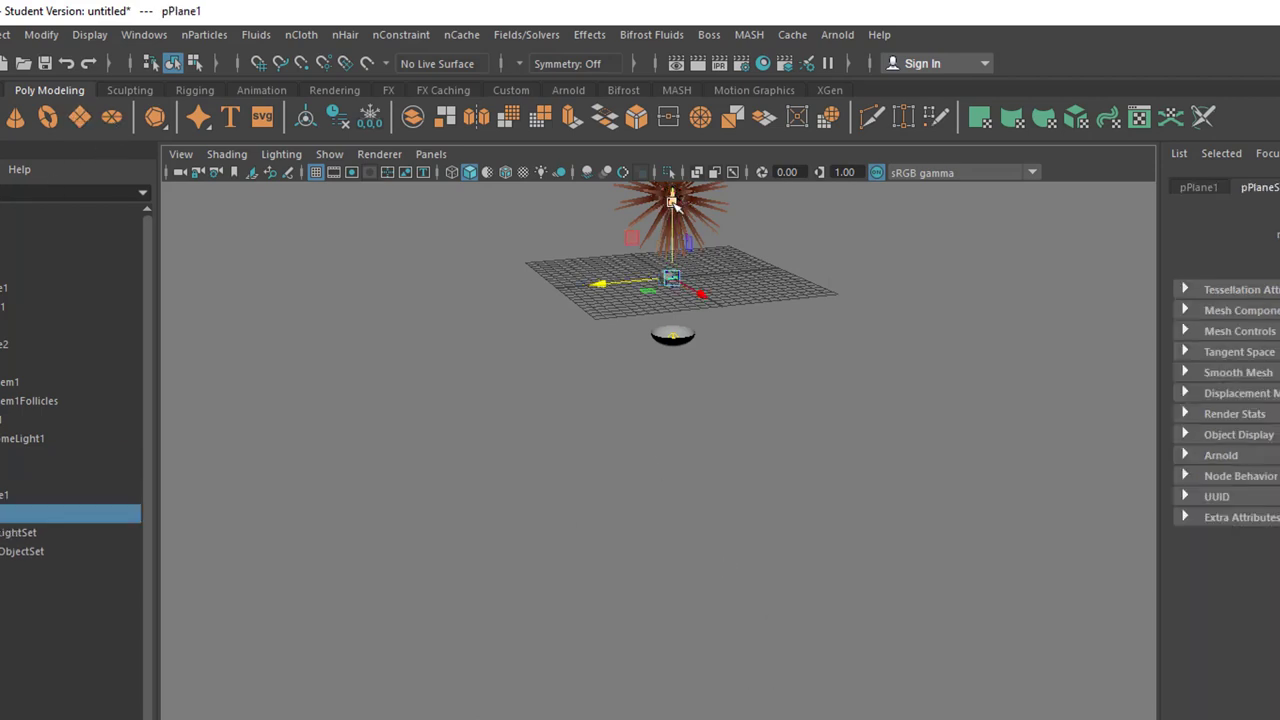
left_click_drag(673, 203, 692, 420)
key("r")
left_click_drag(660, 467, 1140, 552)
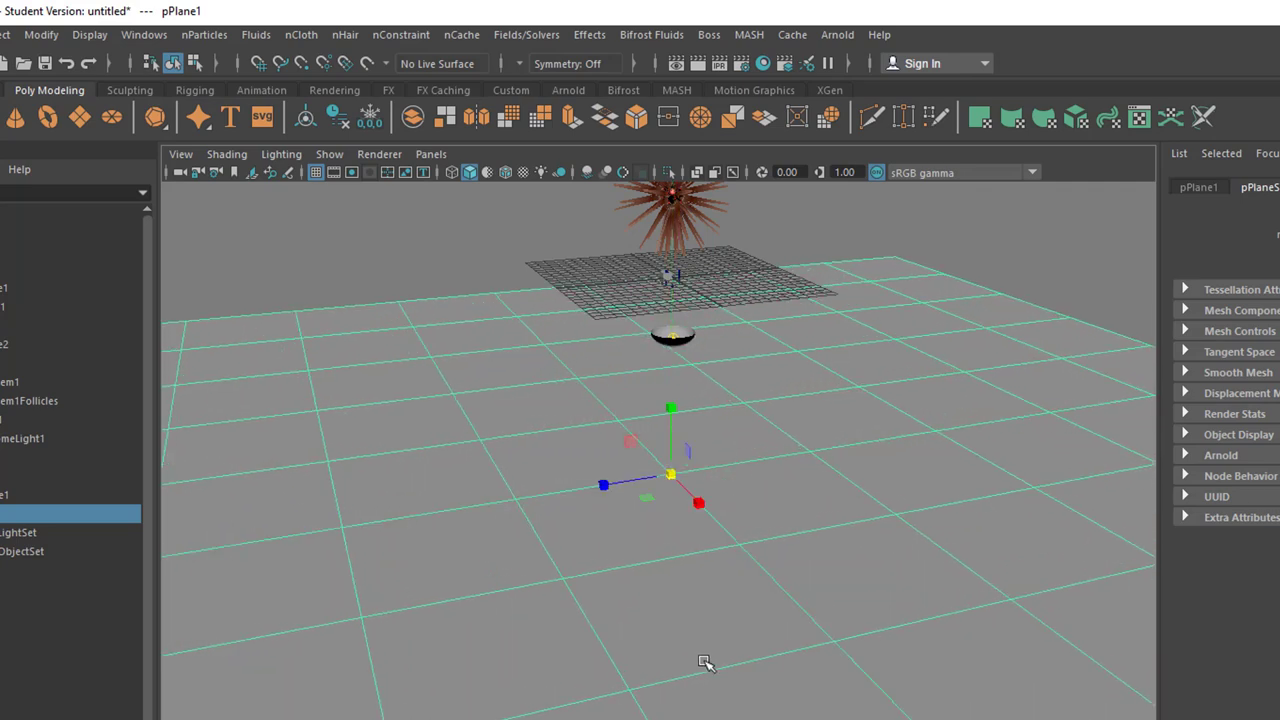
left_click_drag(670, 613, 633, 424)
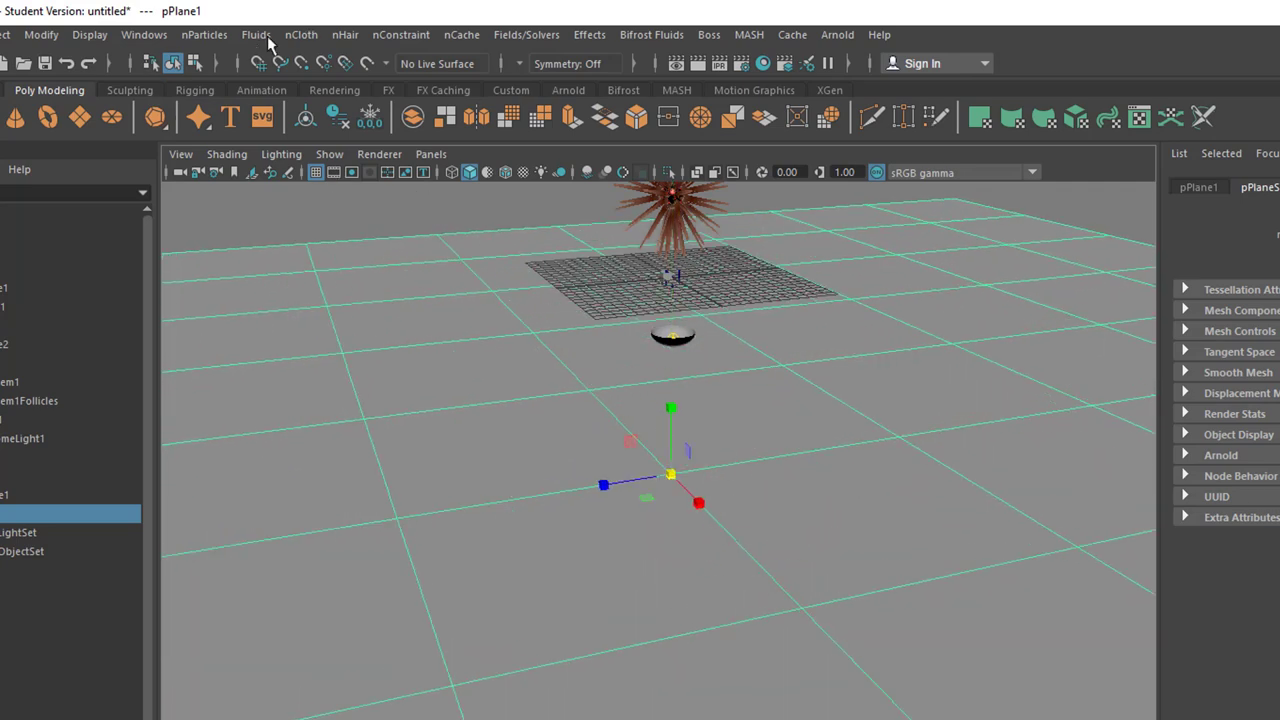
- Make the floor plane pPlane1 a passive collider, nRigidShape3
left_click(200, 36)
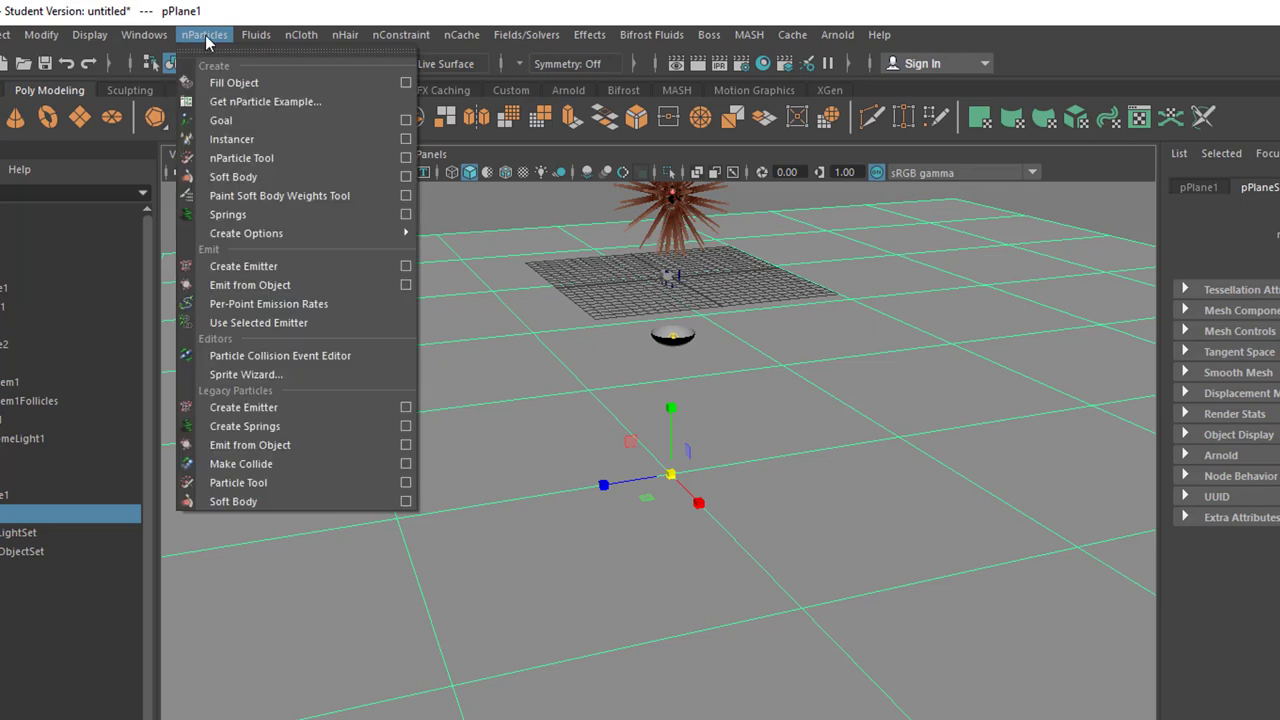
mouse_move(292, 38)
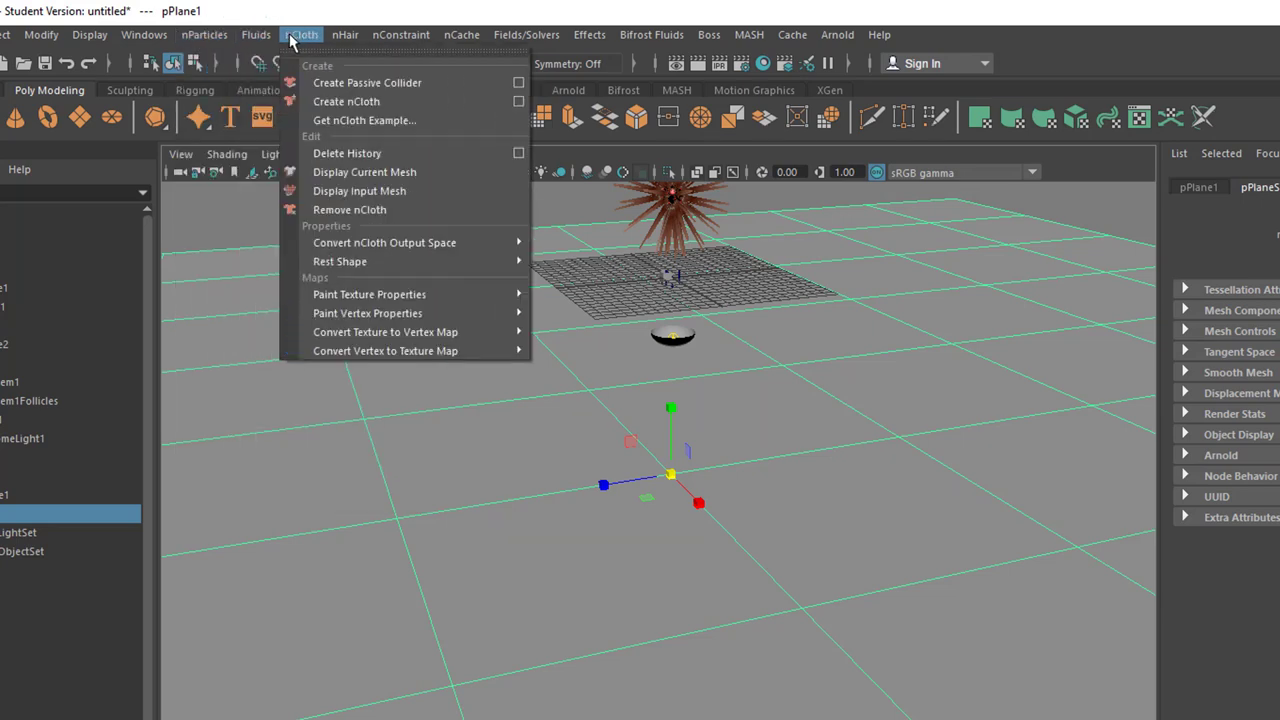
left_click(345, 82)
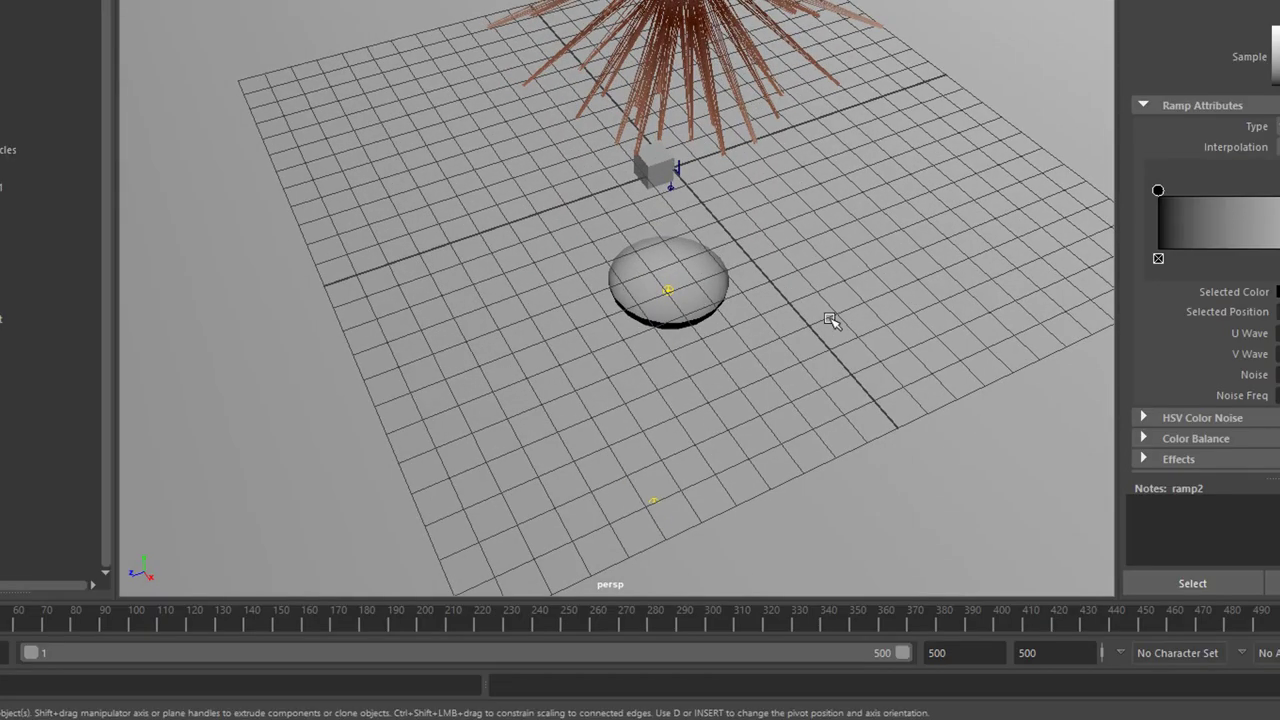
- Select the hairy nCloth sphere in the Outliner, frame it, and drag it up the Y axis
left_click_drag(829, 320, 803, 272, "alt")
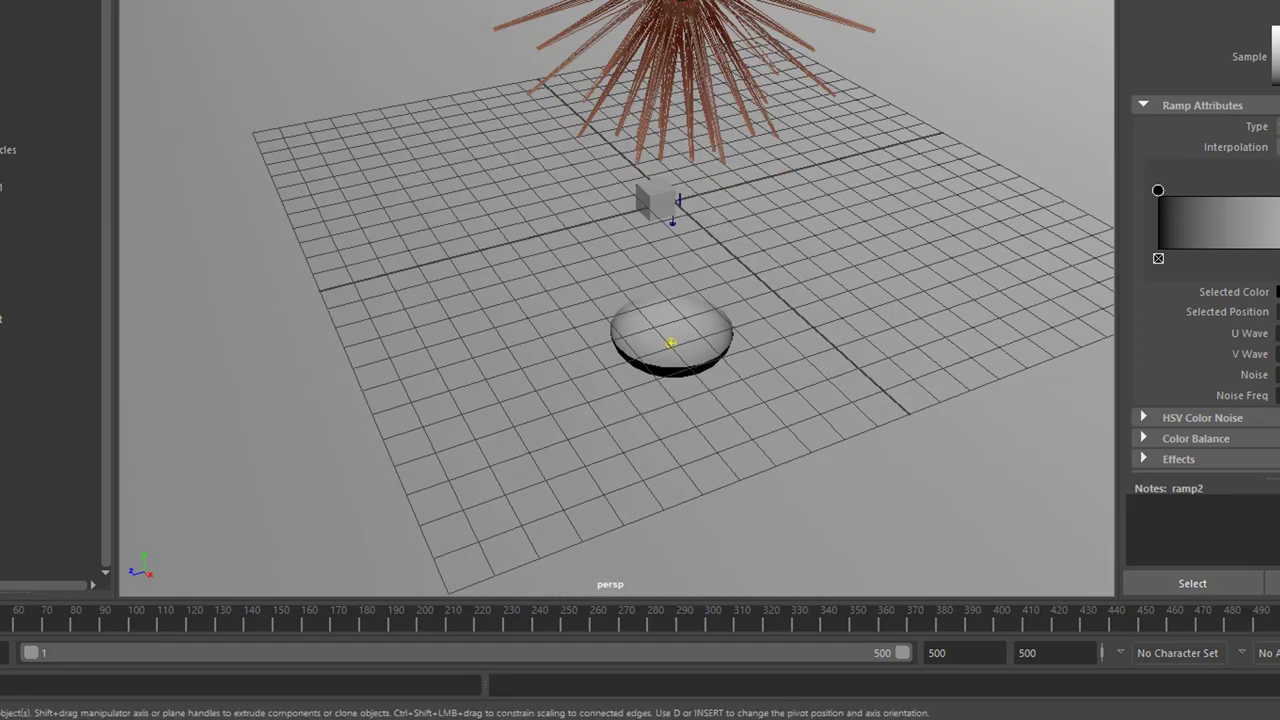
left_click(50, 74)
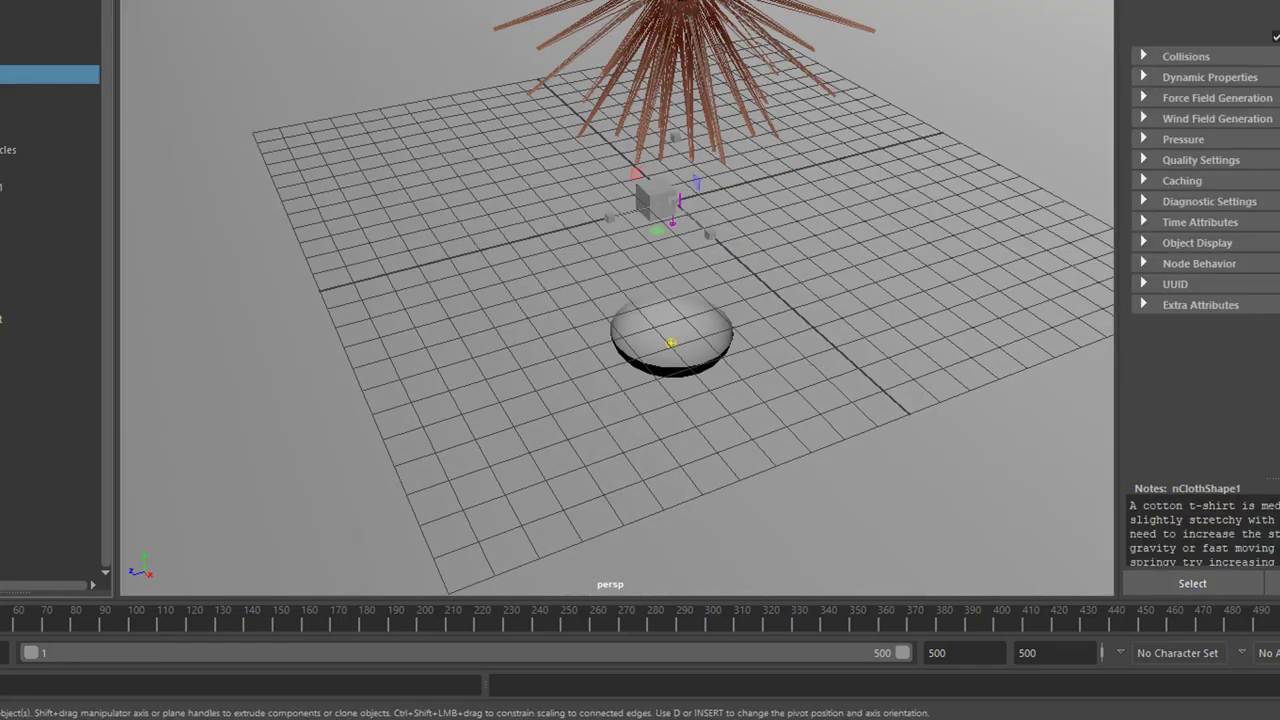
left_click(50, 37)
key("f")
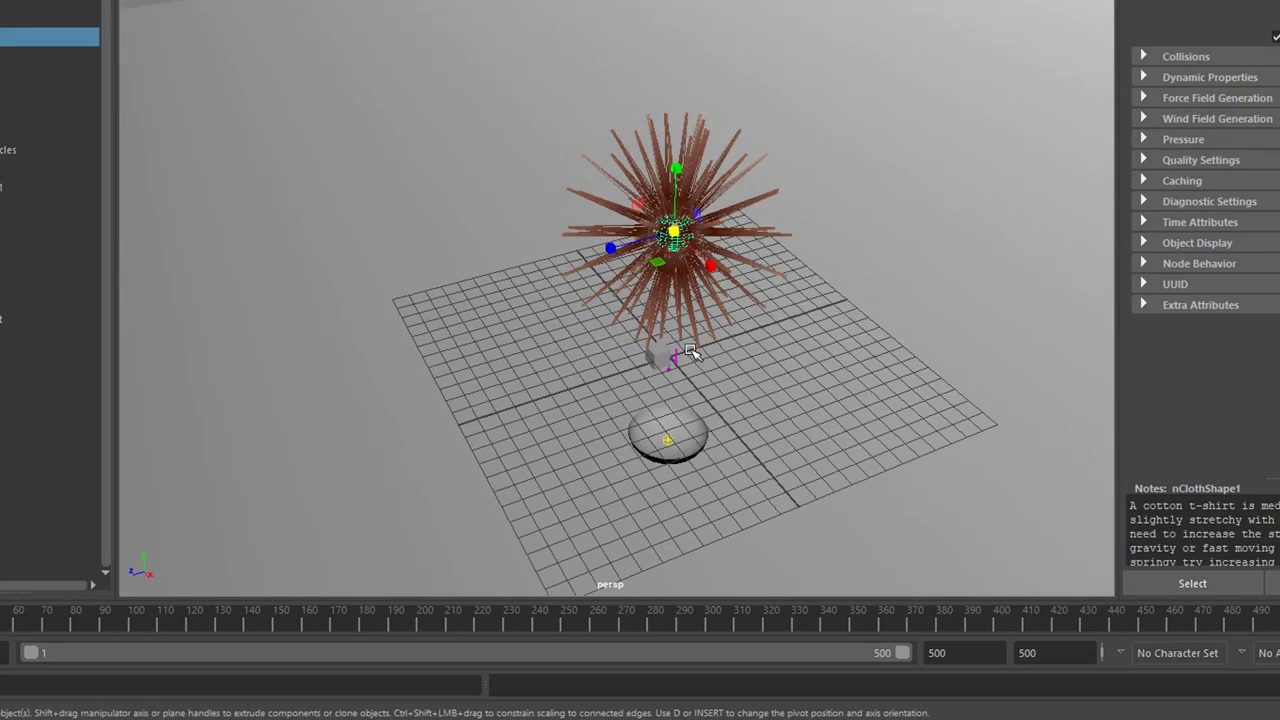
key("w")
left_click_drag(676, 172, 688, 0)
- Lift the sphere further to the top and play the simulation, zooming in on the bowl
scroll(409, 300, "down", 5)
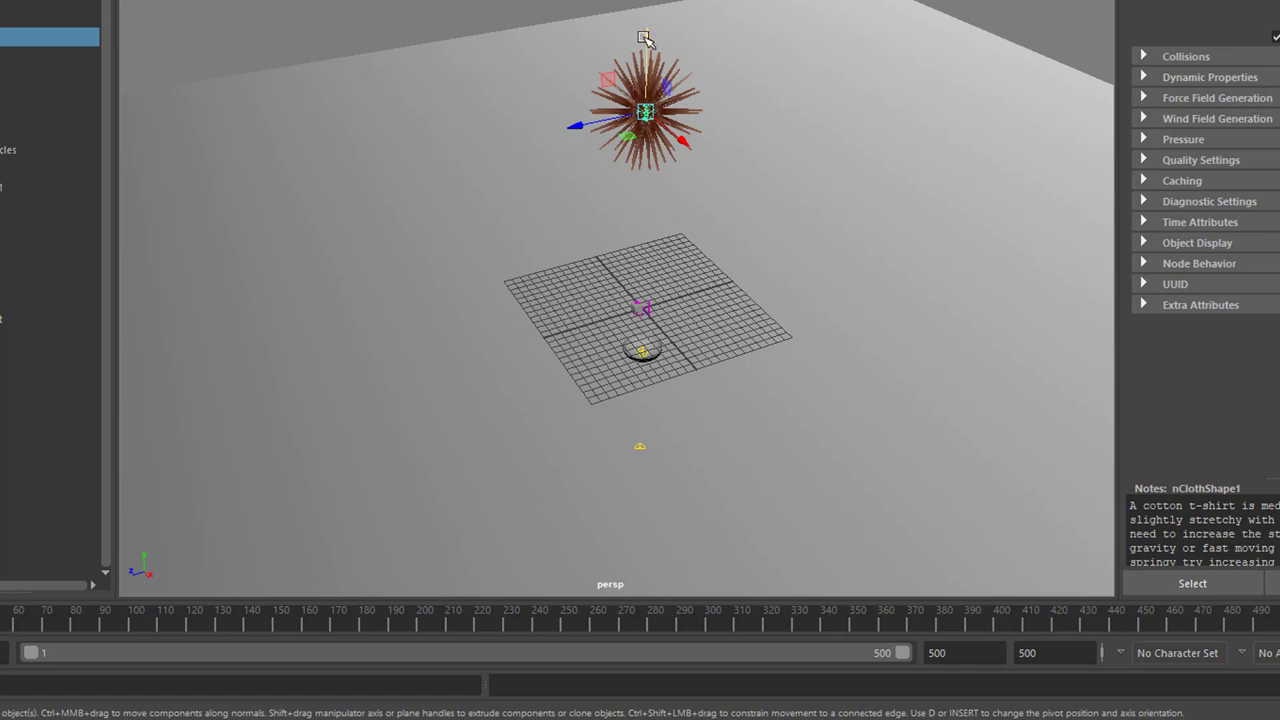
left_click_drag(645, 38, 645, 0)
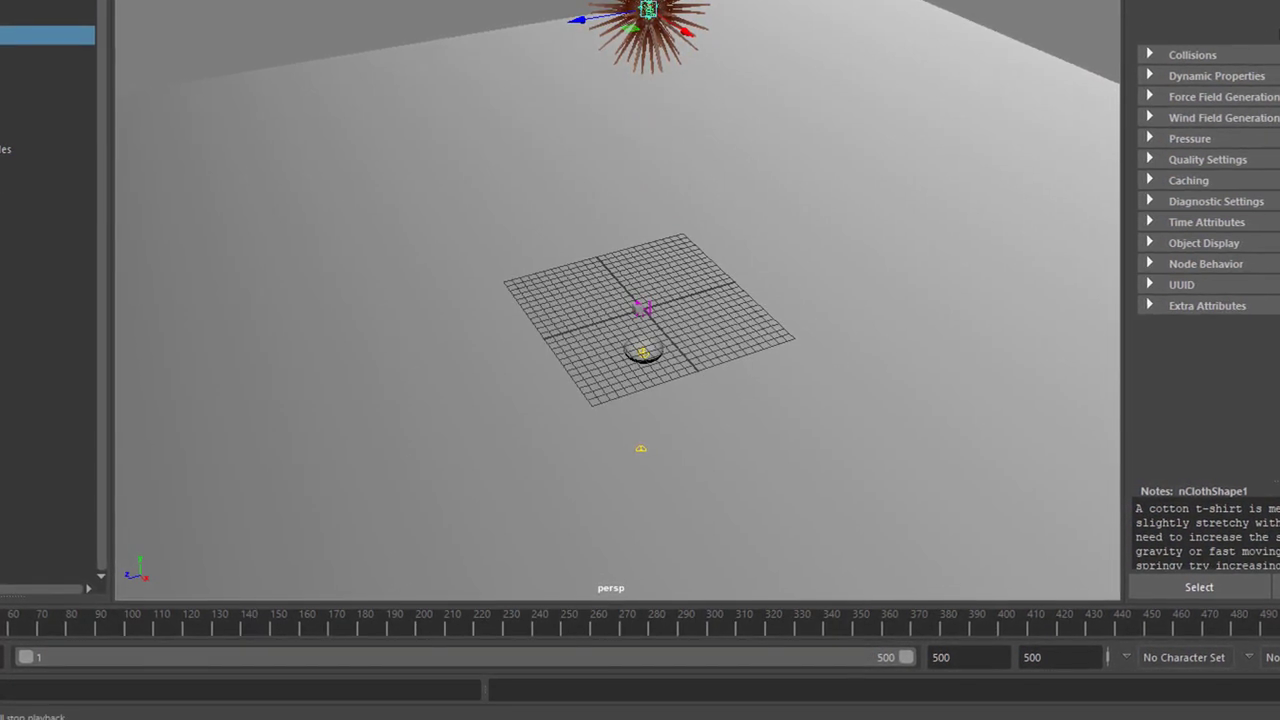
key("alt+v")
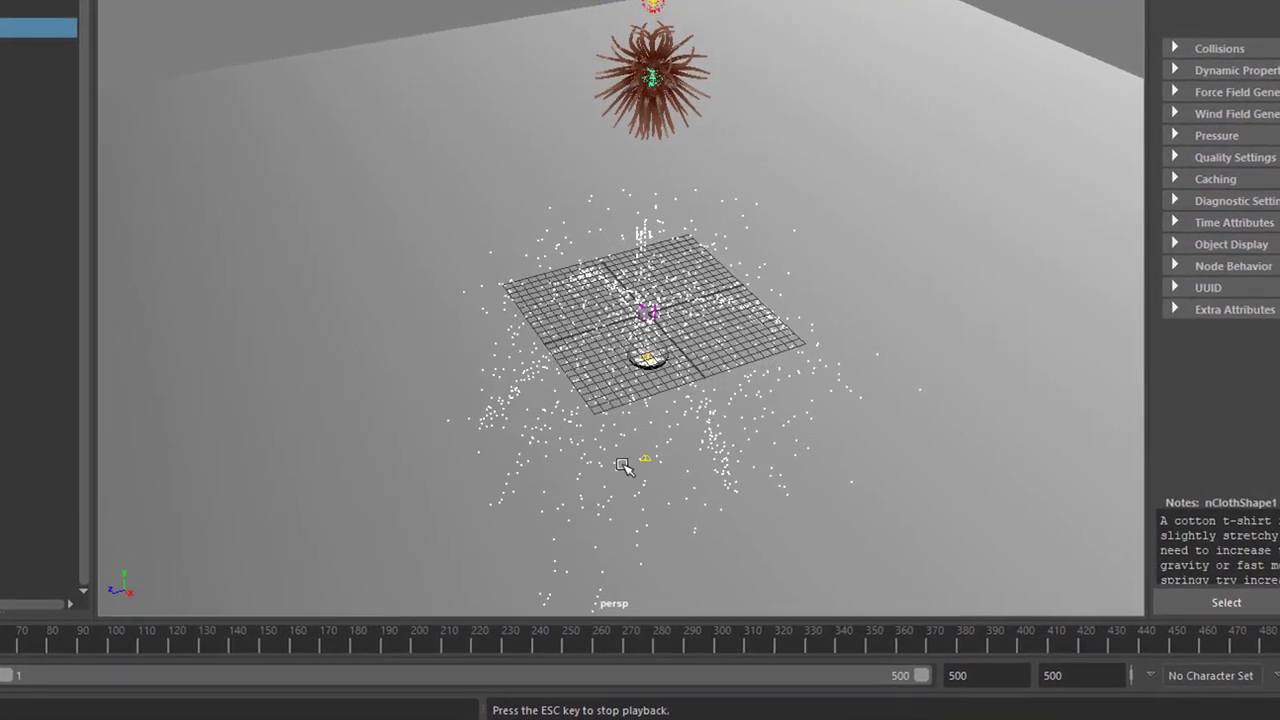
right_click_drag(615, 458, 1109, 437, "alt")
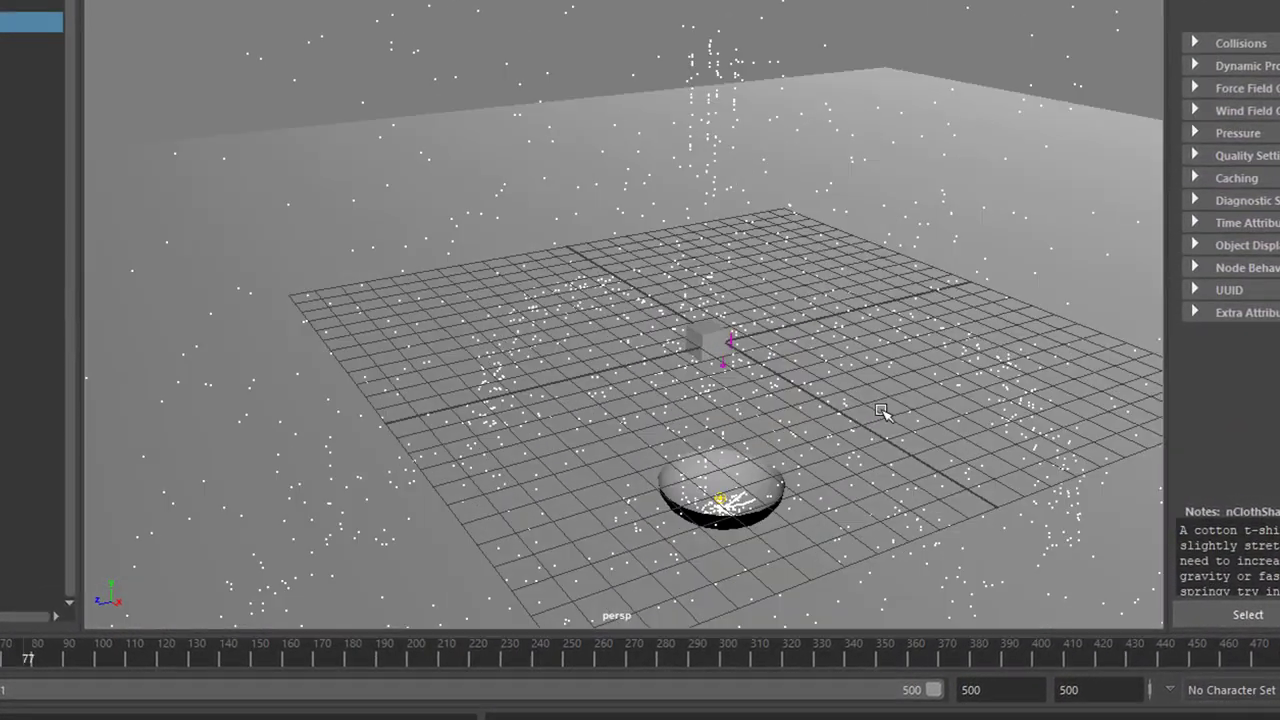